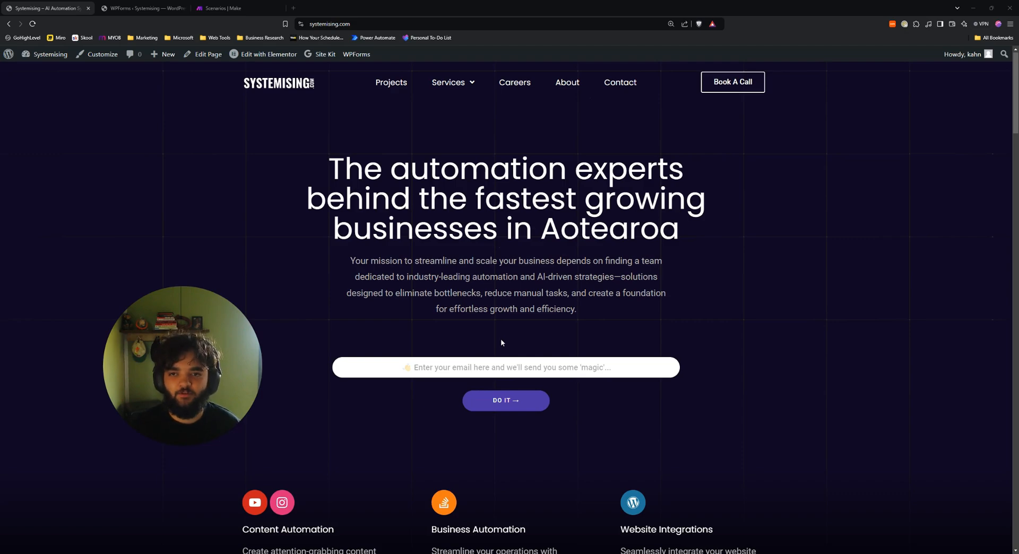
Open magicForm's email notification settings in the WPForms form builder.
left_click(154, 8)
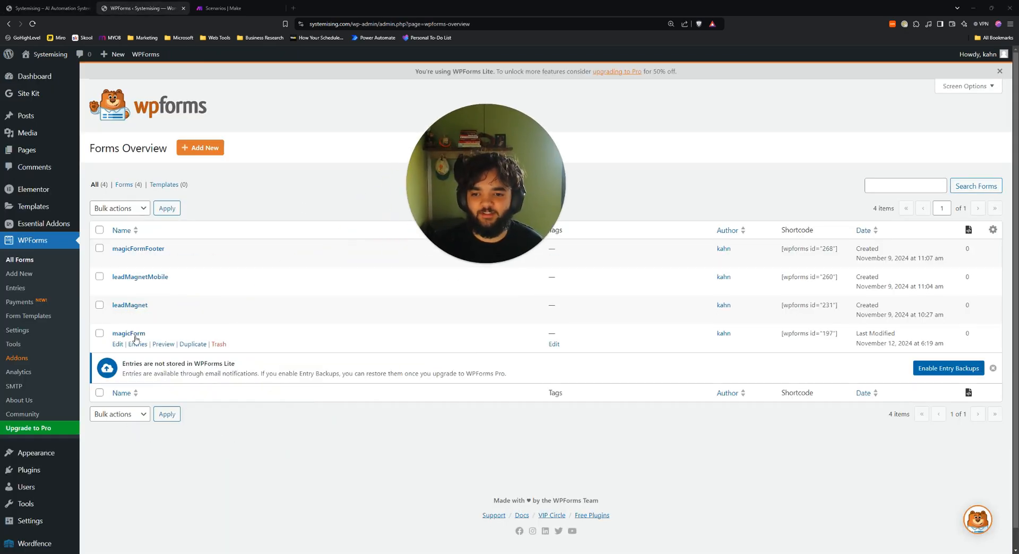
left_click(49, 8)
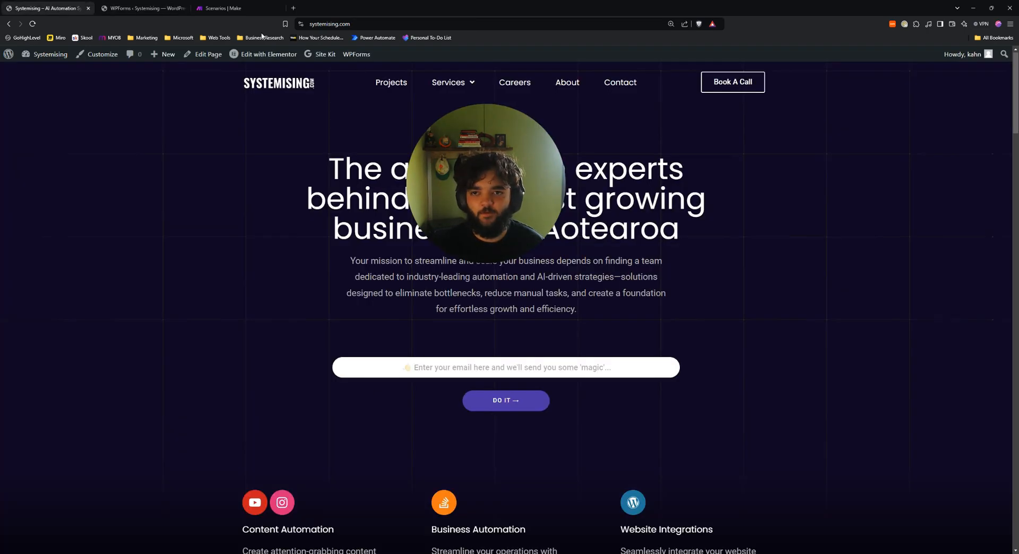
left_click(140, 8)
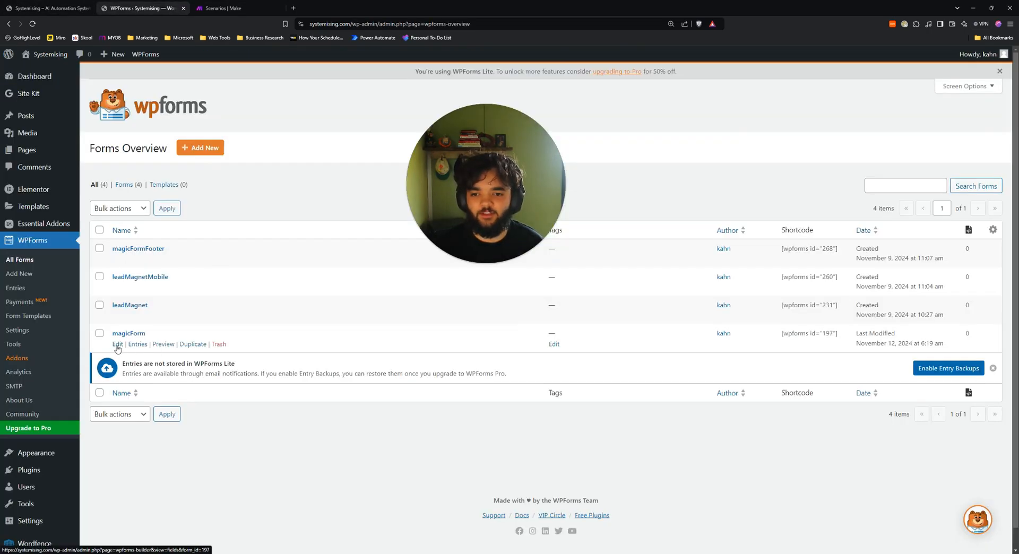
left_click(117, 344)
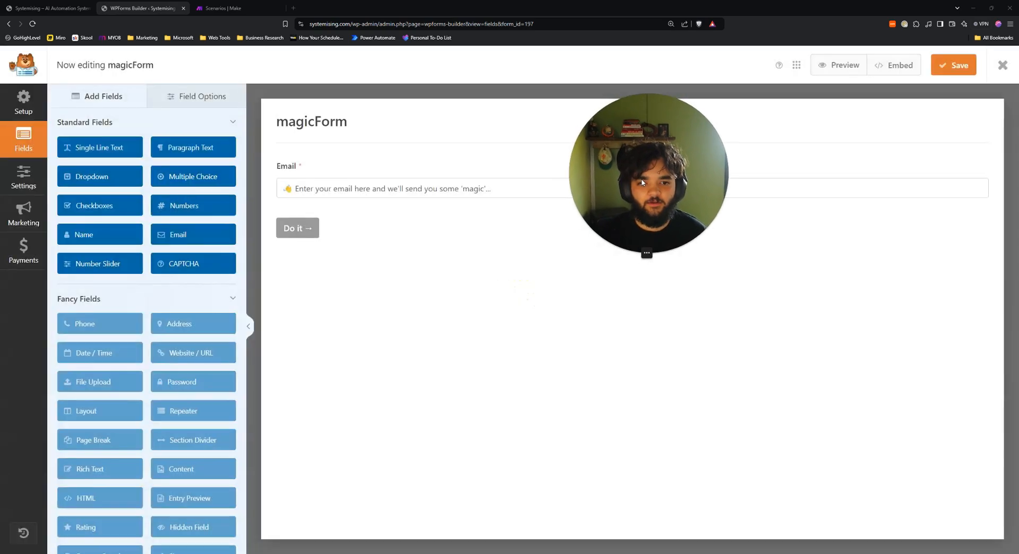
left_click(23, 177)
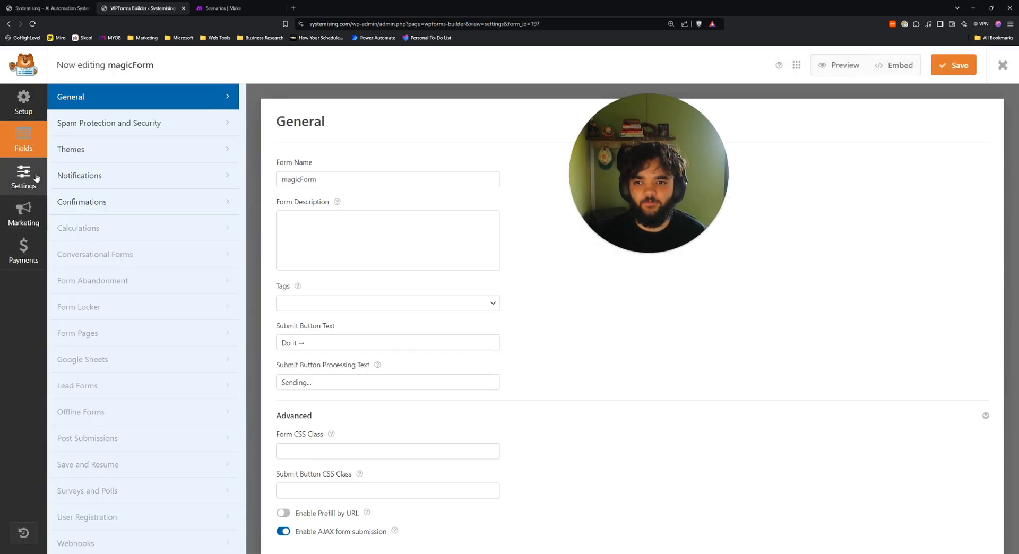
left_click(108, 199)
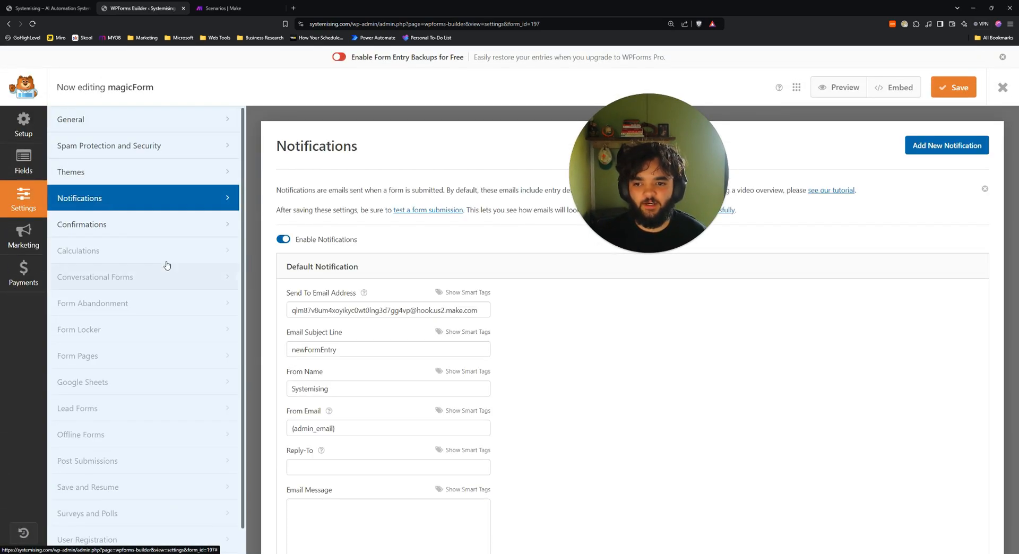
Clear the notification's Send To Email Address field, then move over to Make's new scenario.
scroll(424, 297, "down", 2)
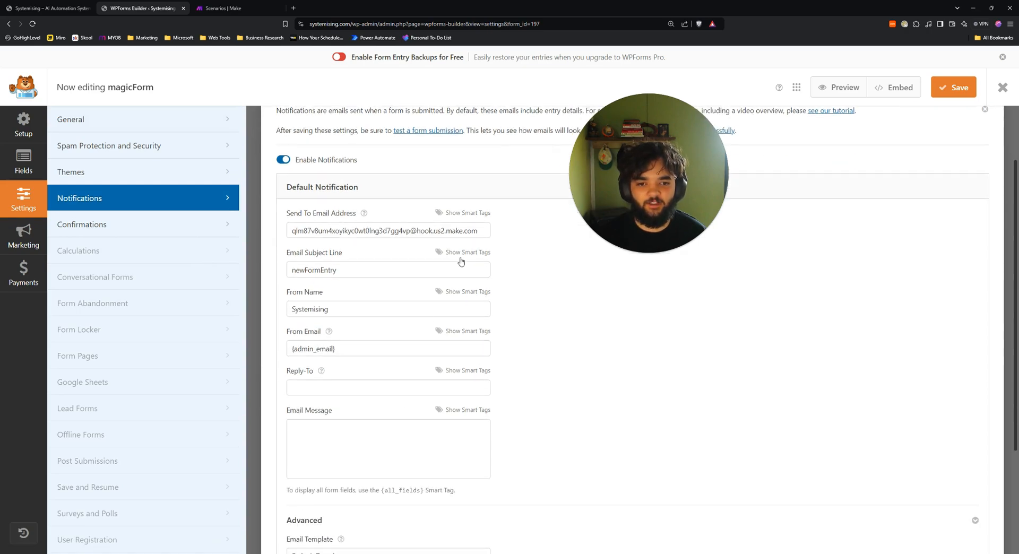
left_click(443, 232)
key("ctrl+a")
key("BackSpace")
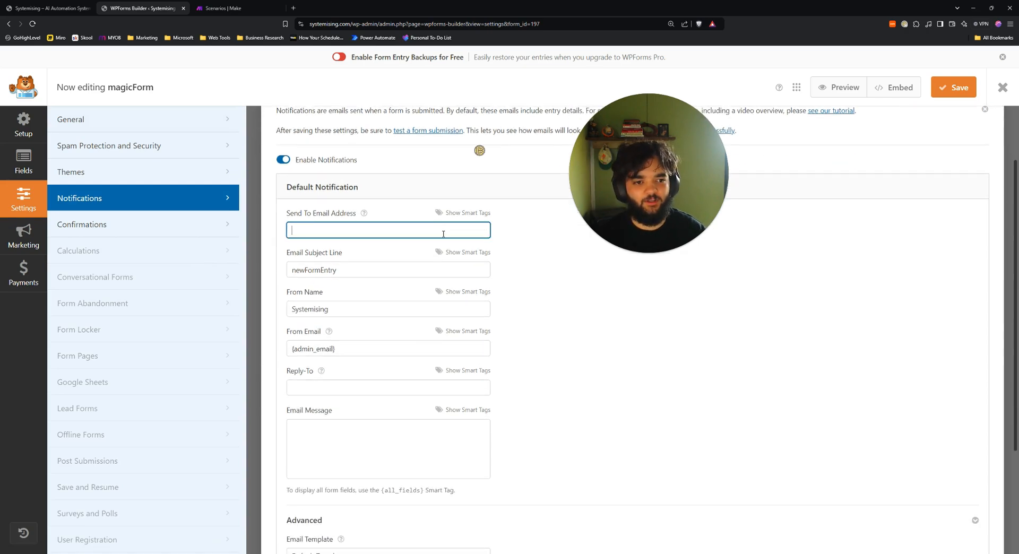
scroll(433, 255, "down", 2)
scroll(414, 255, "up", 1)
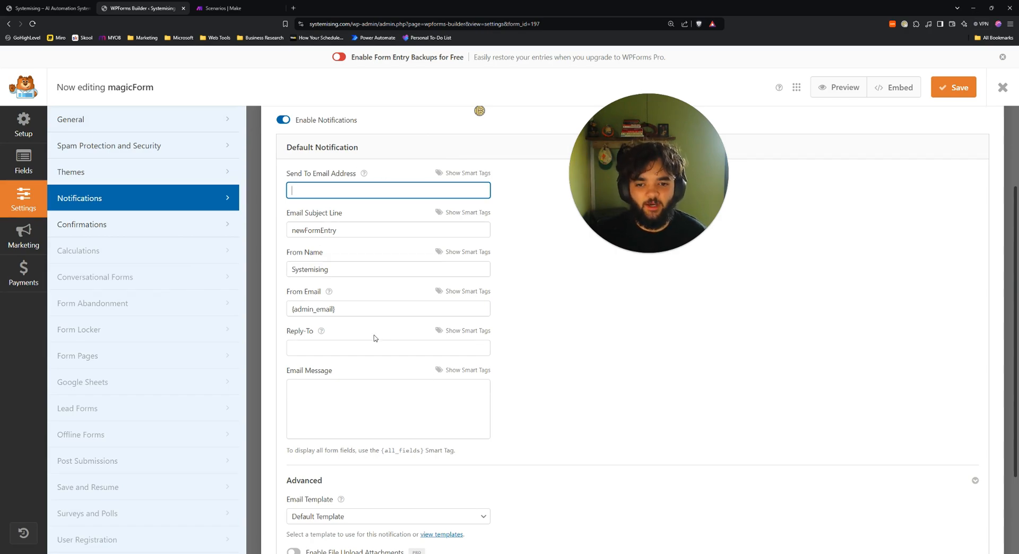
scroll(375, 338, "down", 1)
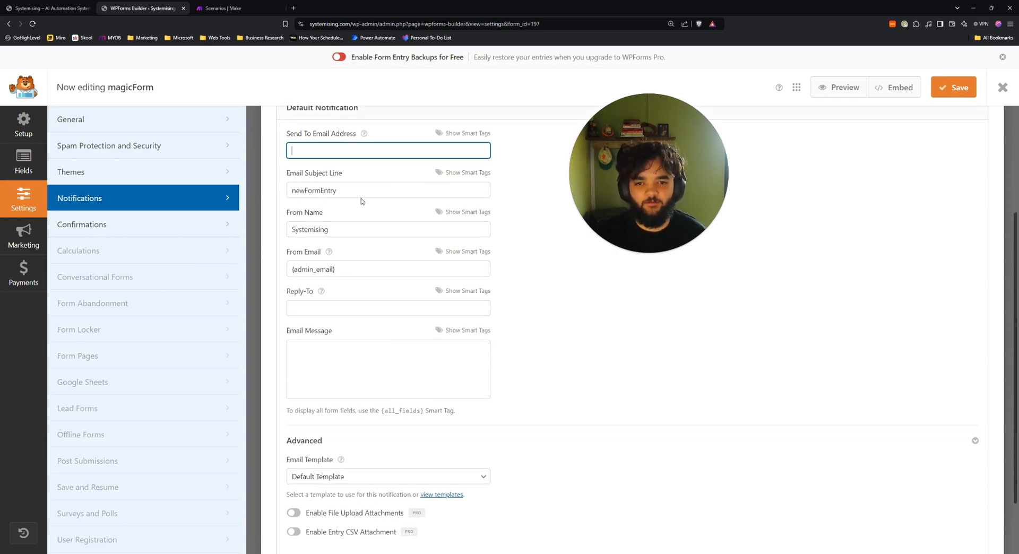
scroll(398, 312, "down", 2)
scroll(399, 315, "up", 2)
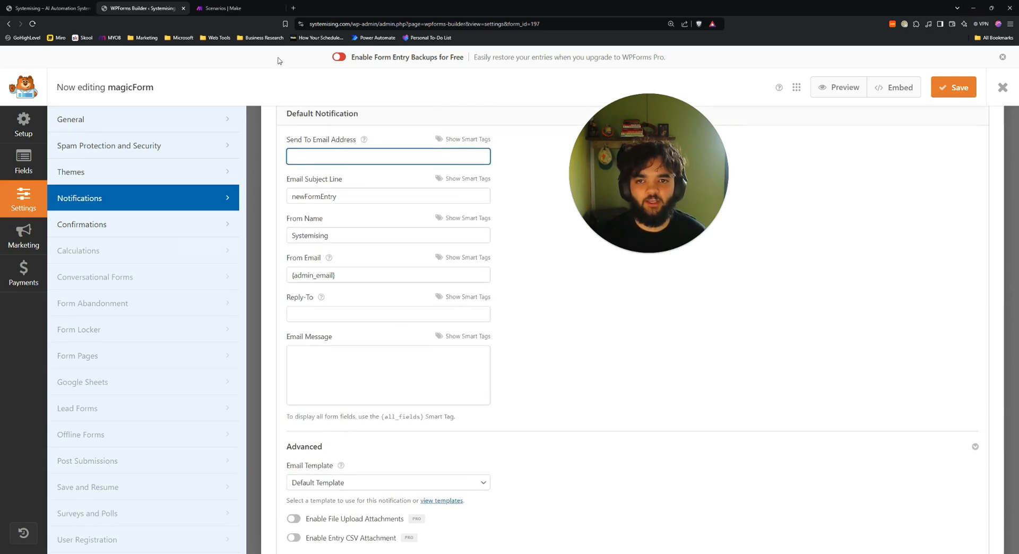
left_click(229, 8)
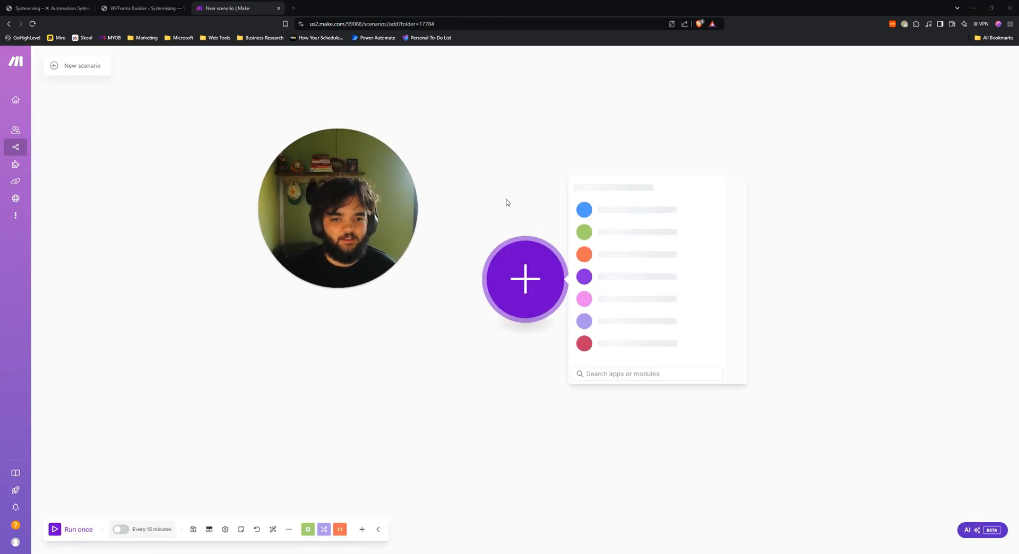
Start the scenario with a Webhooks Custom mailhook trigger using a new mailhook named wordpressFormTest.
left_click(633, 286)
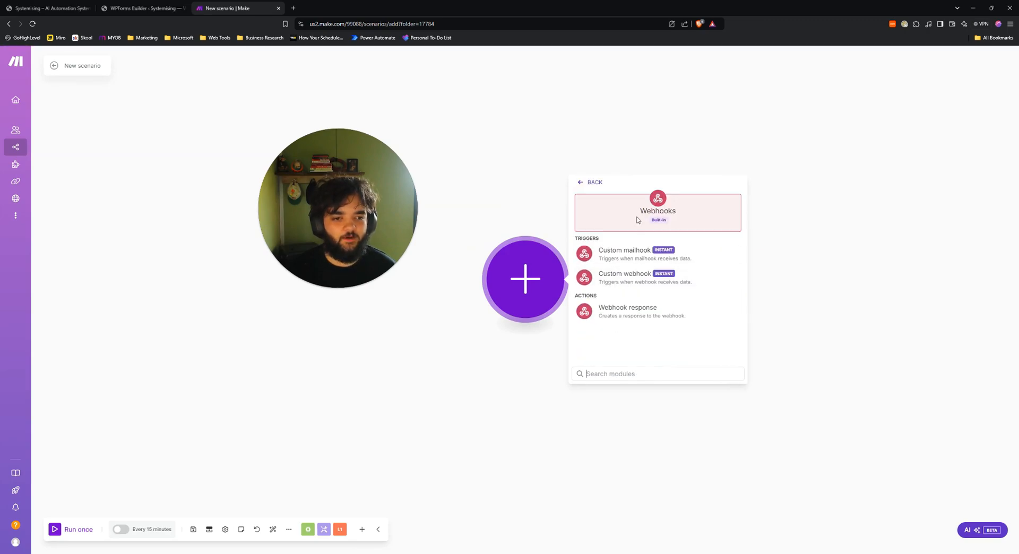
left_click(619, 258)
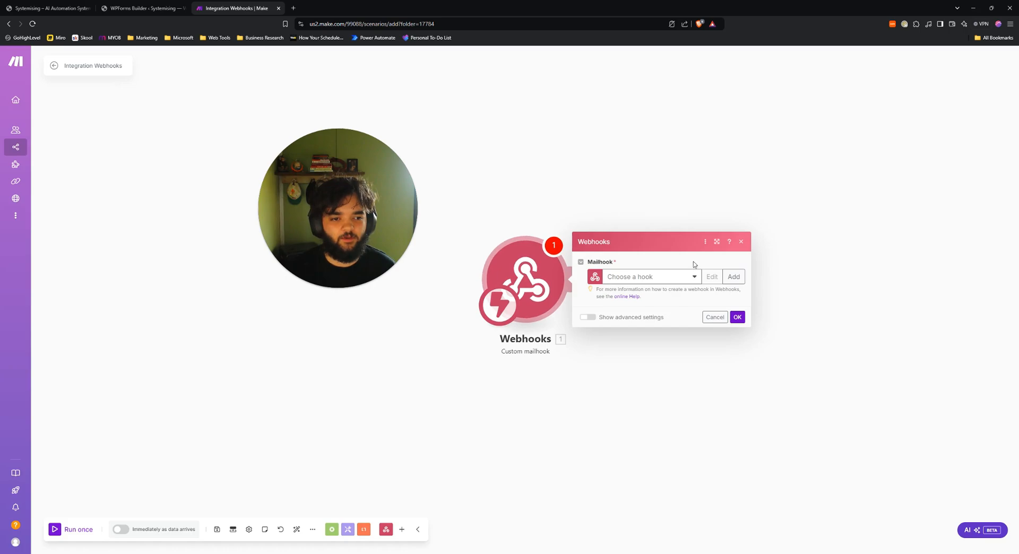
left_click(733, 276)
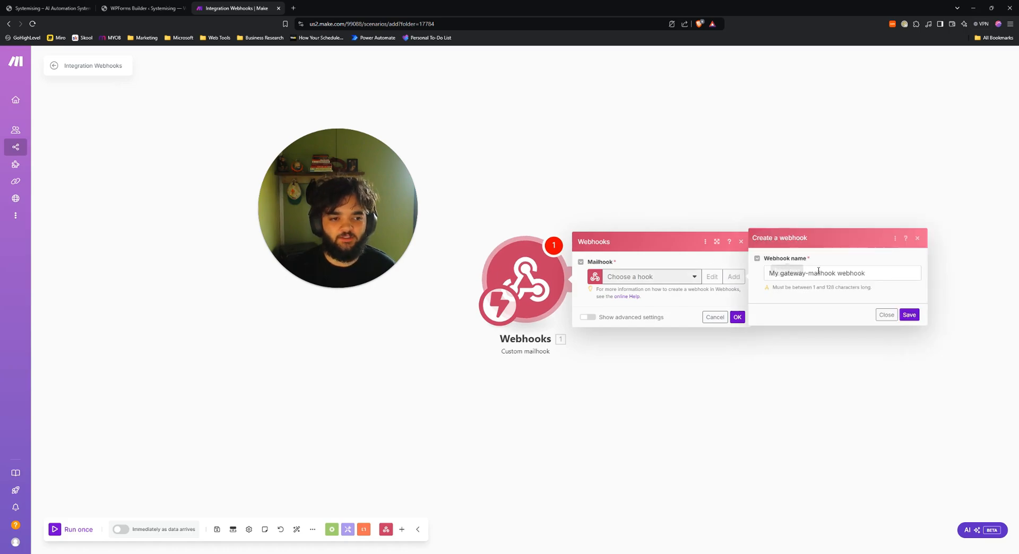
double_click(850, 272)
triple_click(844, 273)
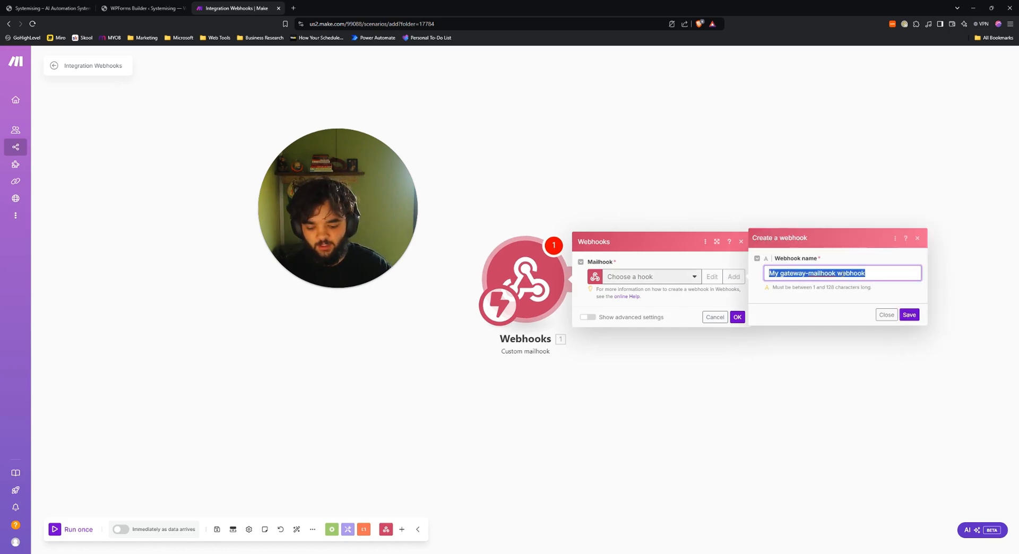
type("wordpressFormTest")
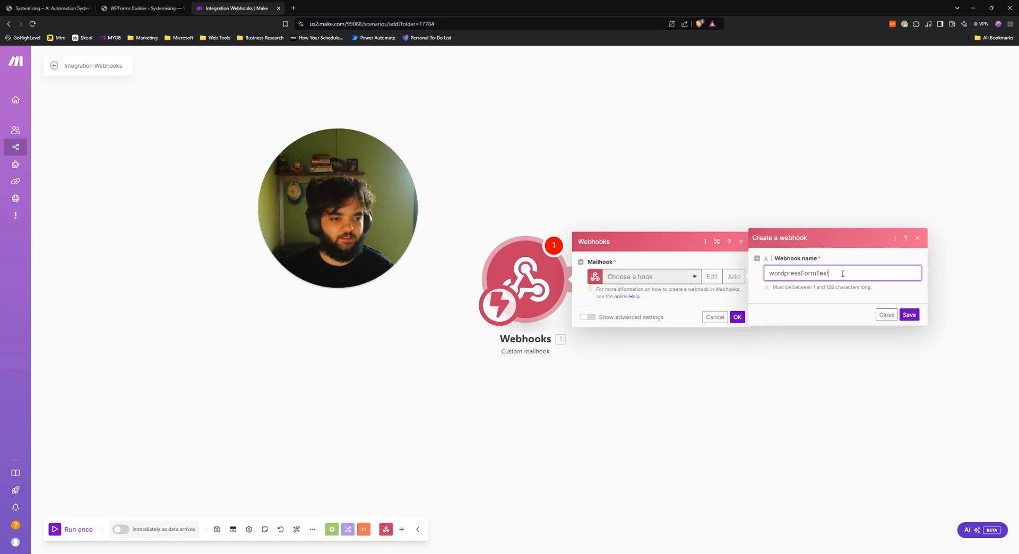
left_click(909, 315)
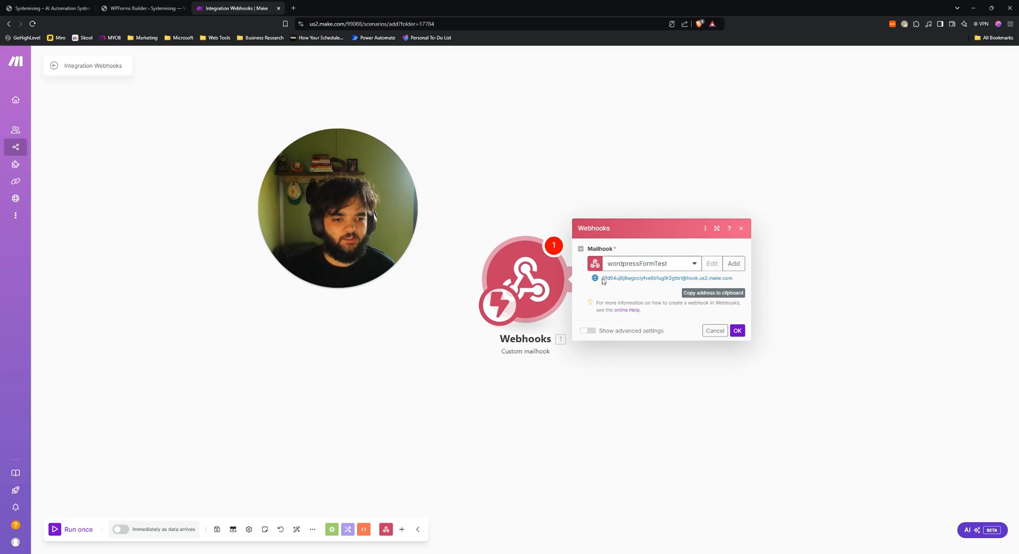
Copy the mailhook's email address, confirm the trigger, and return to the WPForms builder.
left_click_drag(603, 281, 746, 283)
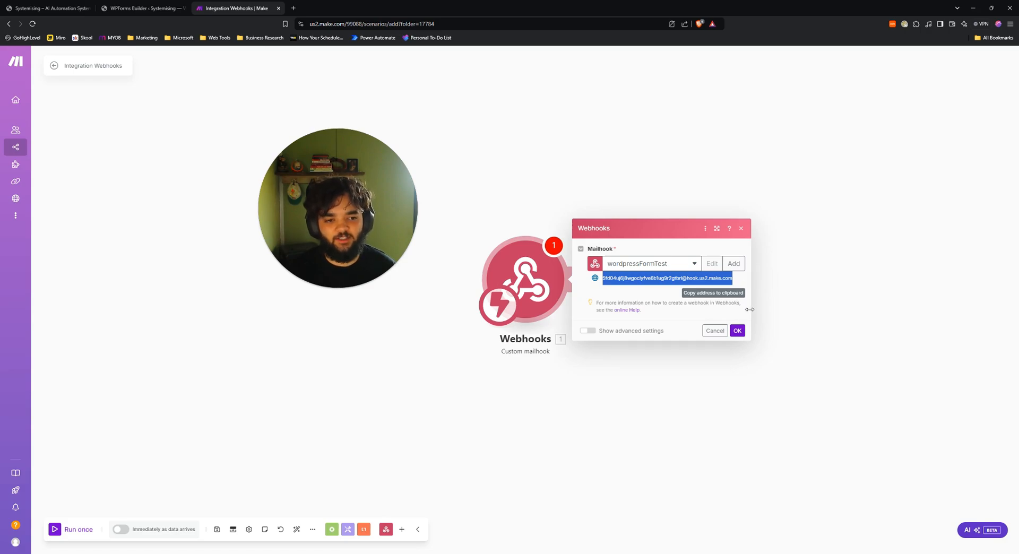
left_click(738, 332)
left_click(531, 281)
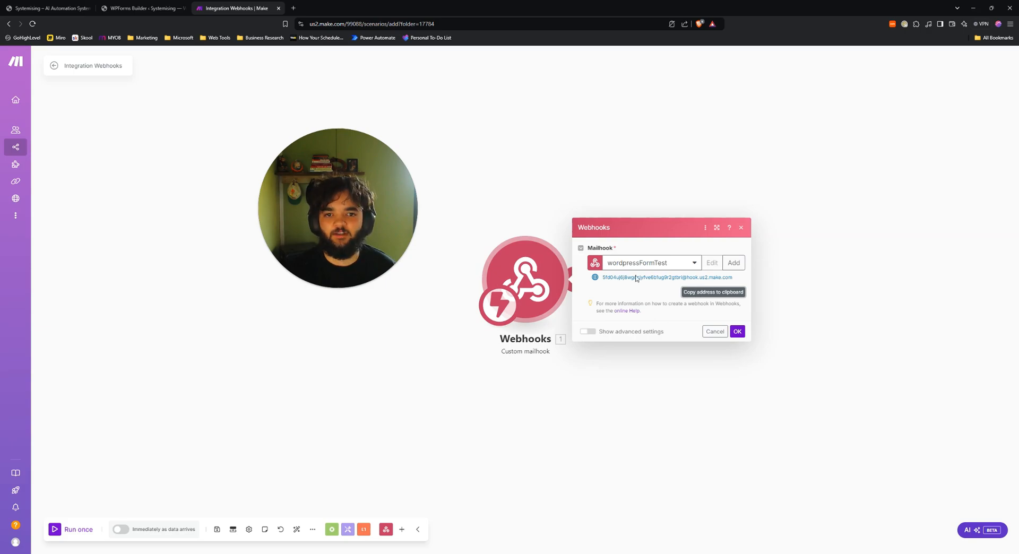
left_click(152, 8)
left_click_drag(318, 183, 703, 212)
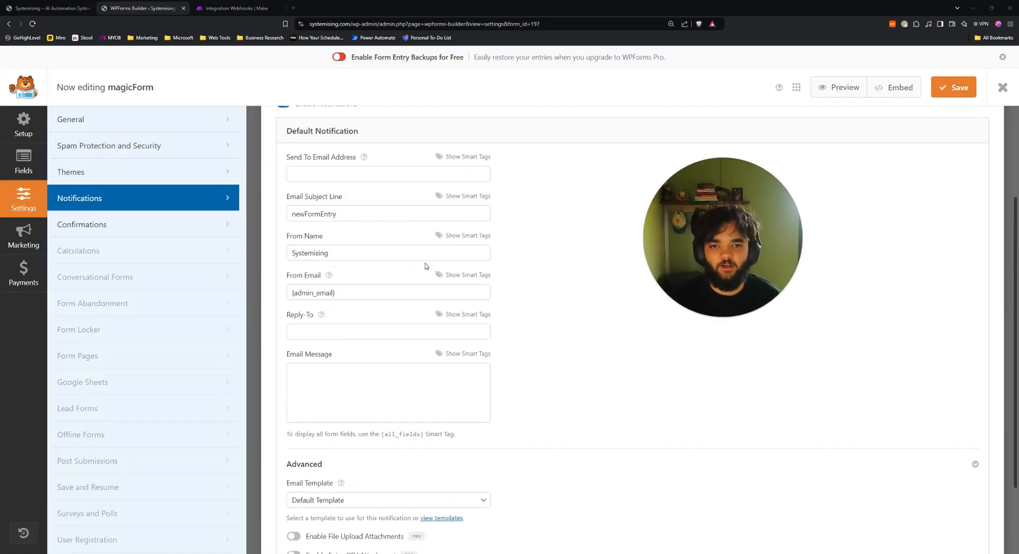
Paste the Make mailhook address into the notification's Send To Email Address.
scroll(425, 266, "up", 2)
left_click(390, 236)
key("ctrl+v")
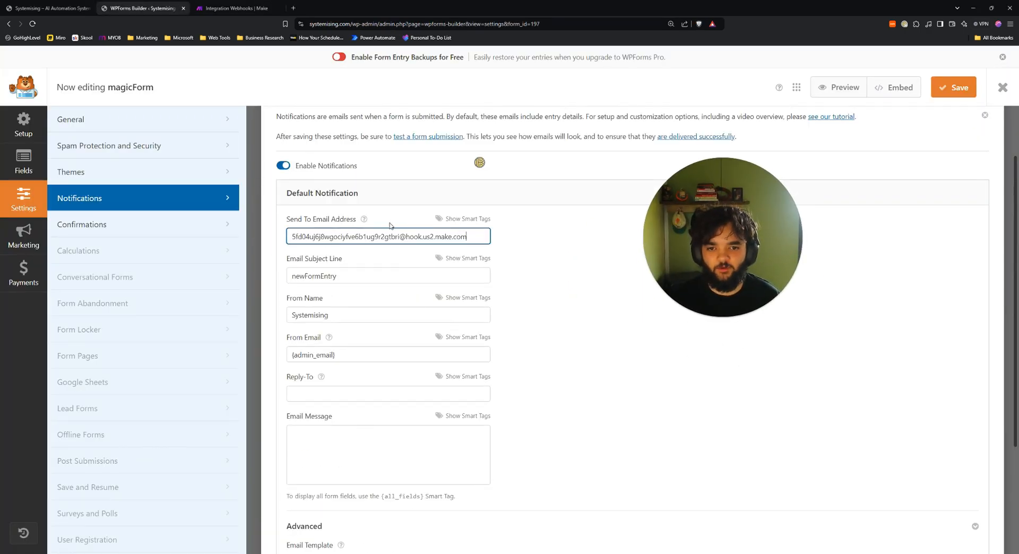
scroll(348, 290, "down", 1)
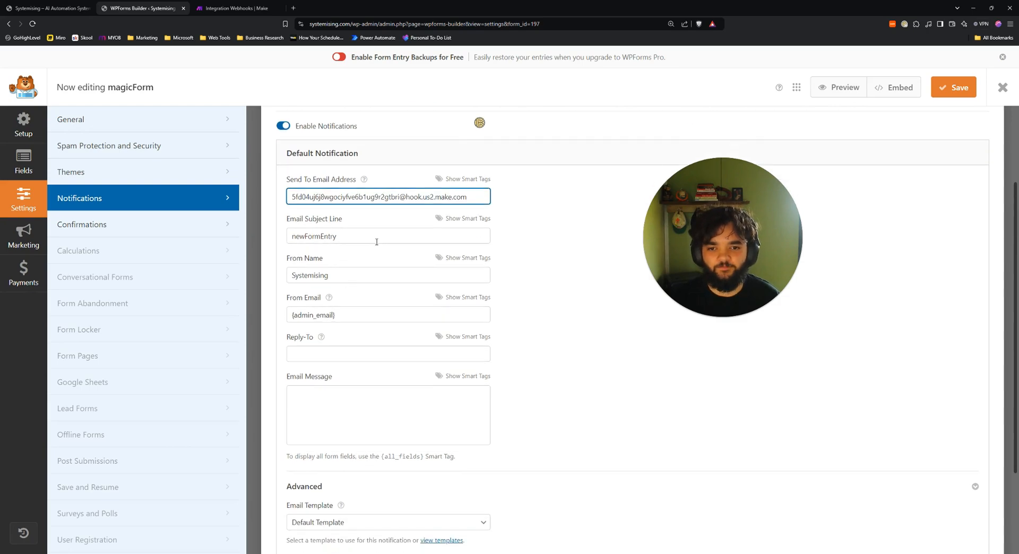
Set the notification subject to newFormEntry and begin the Email Message with curly braces.
left_click(373, 235)
key("ctrl+a")
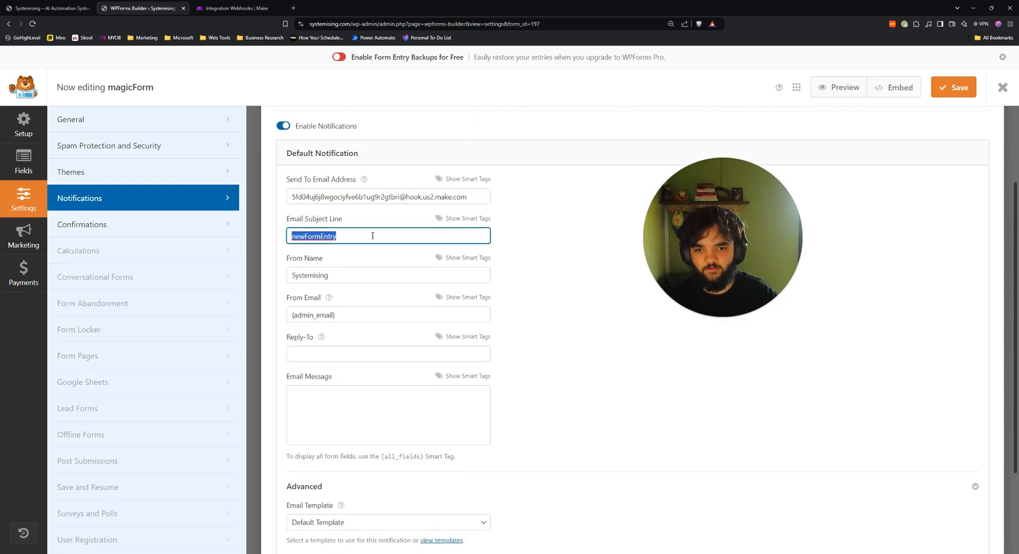
type("new")
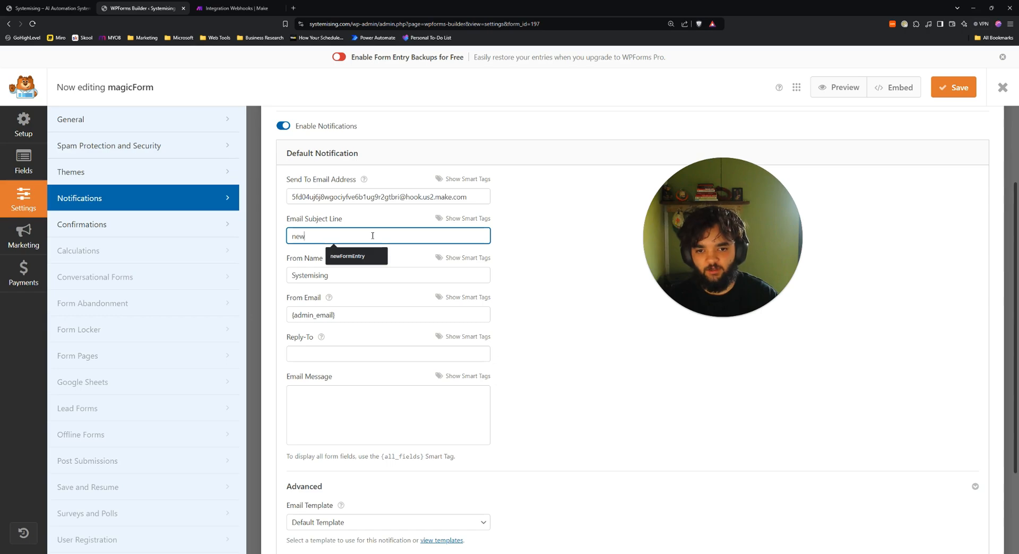
type("FormEntry")
left_click(353, 257)
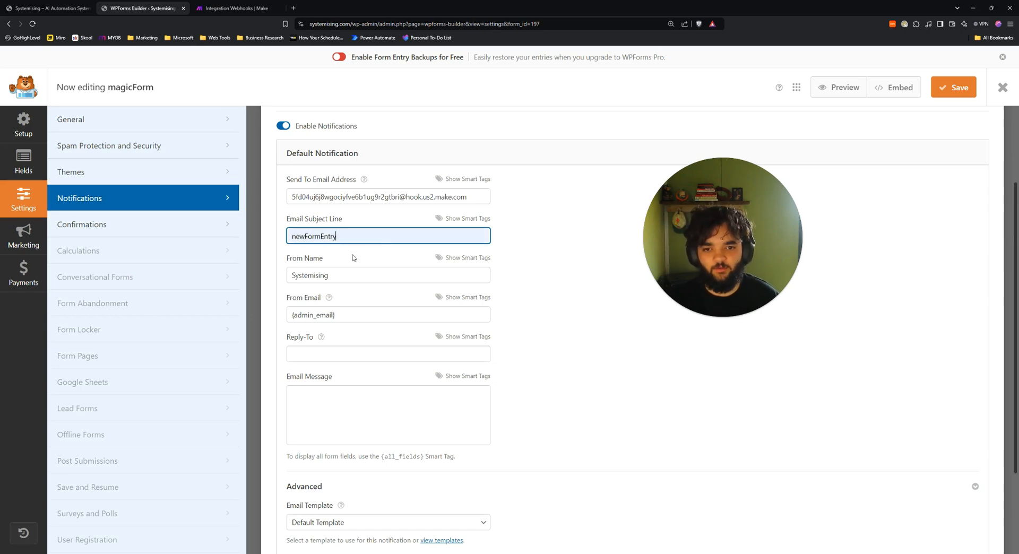
scroll(419, 278, "down", 3)
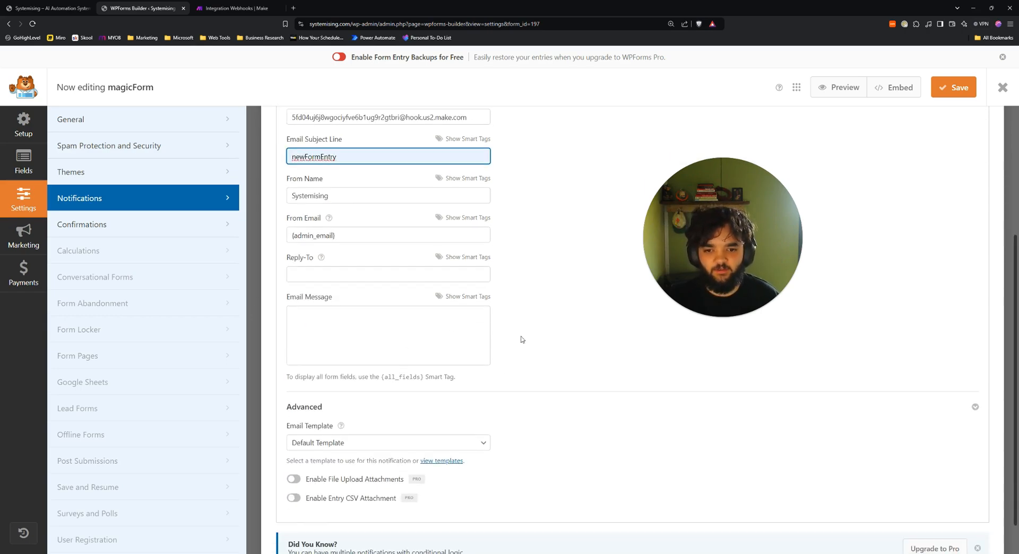
left_click(350, 278)
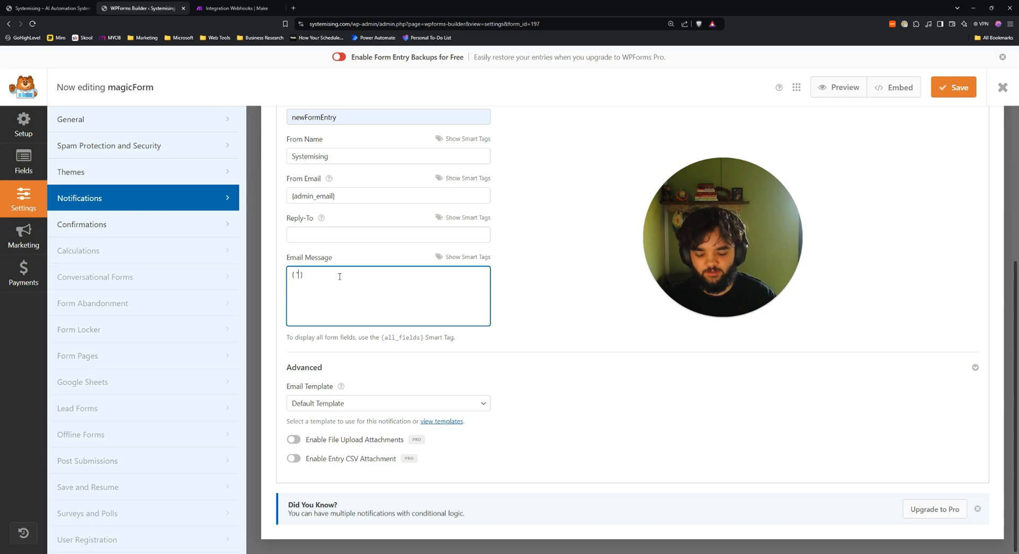
Write the message JSON mapping userEmail to the quoted Email field smart tag.
type("email")
key("ctrl+BackSpace")
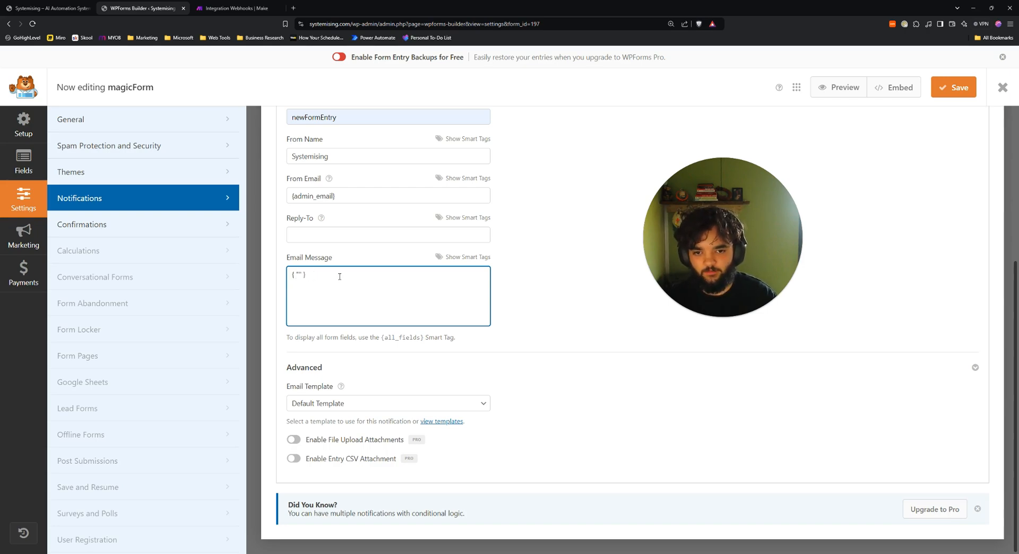
type("userEmail\"")
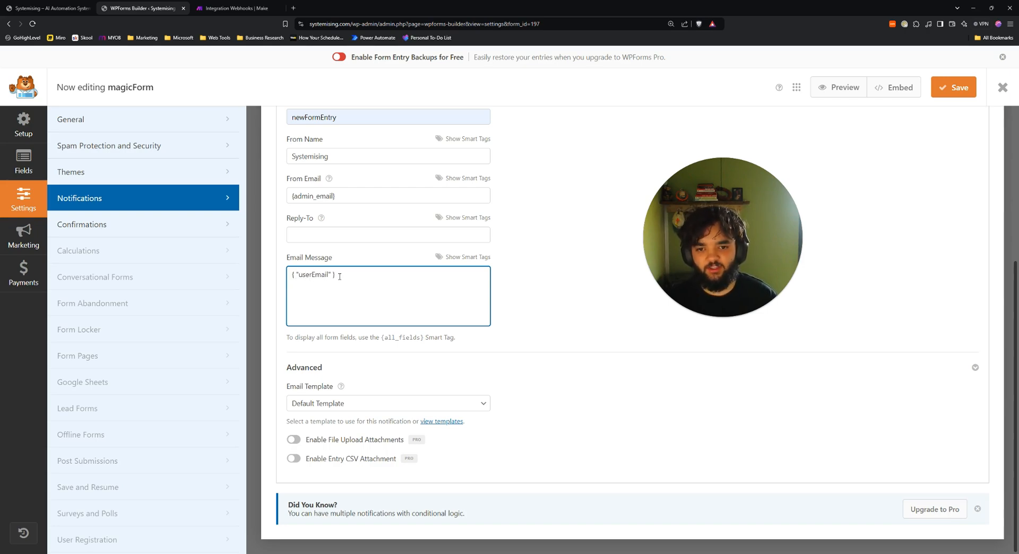
type("}")
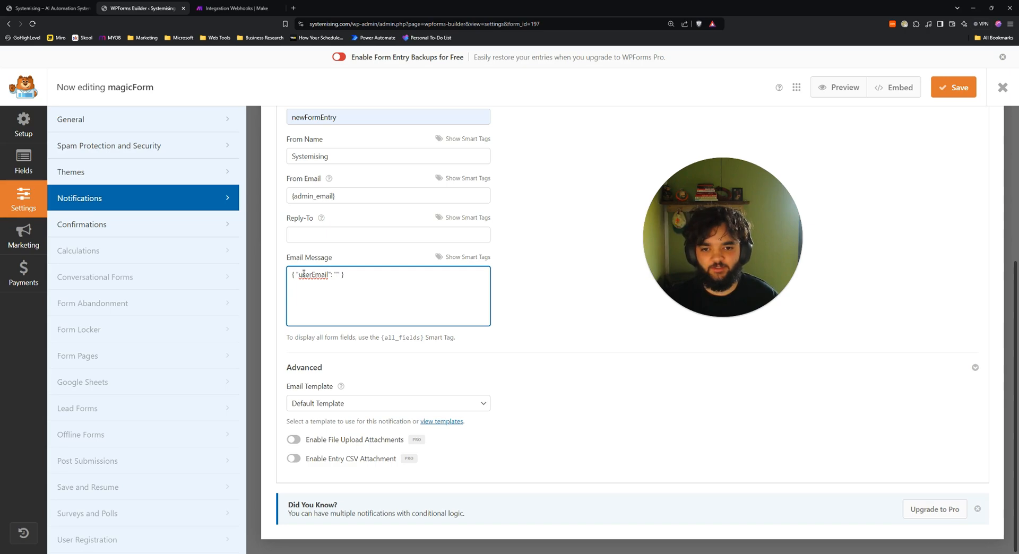
left_click(467, 256)
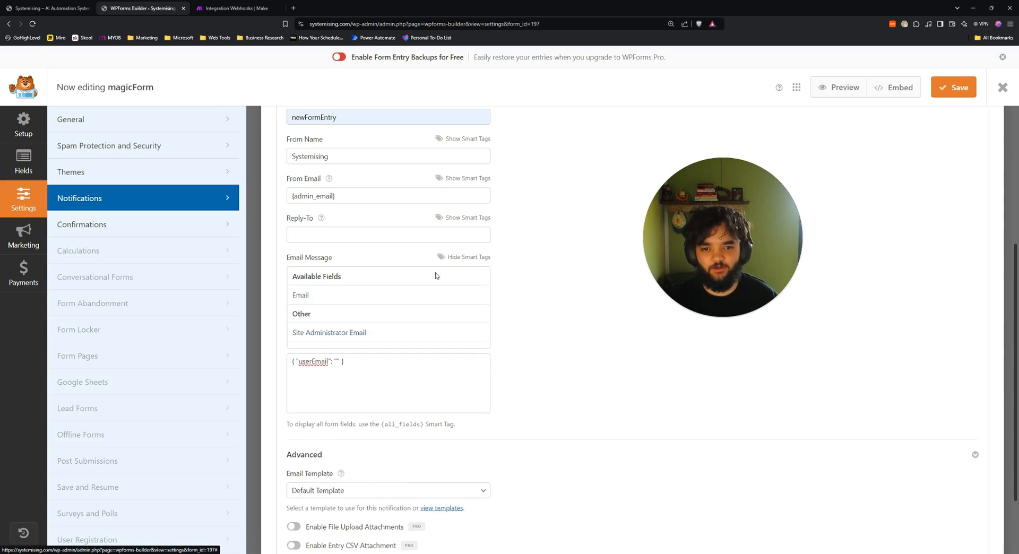
left_click(345, 295)
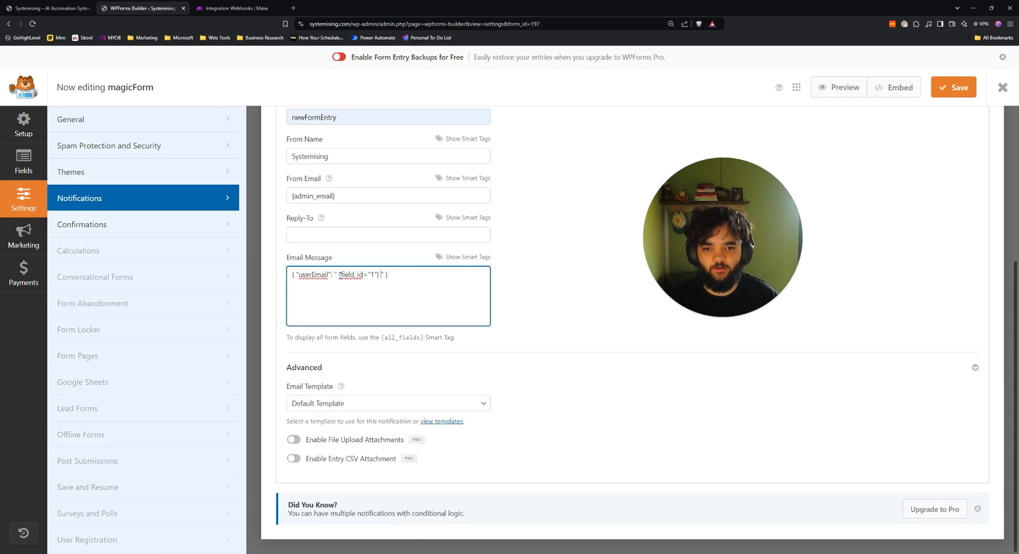
left_click(339, 275)
key("BackSpace")
left_click(381, 274)
type("\"")
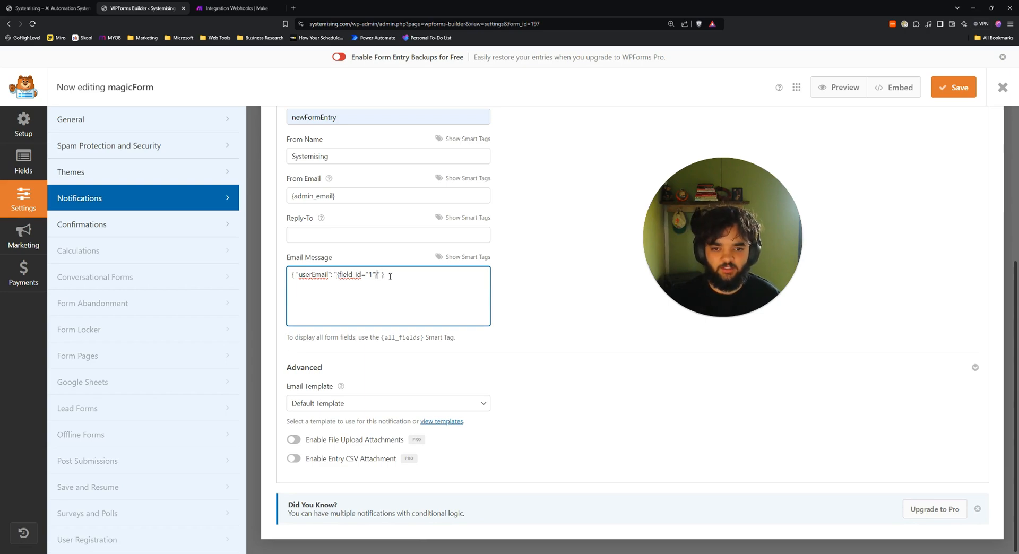
Check the message ends with /split and save the form's notification.
left_click(469, 257)
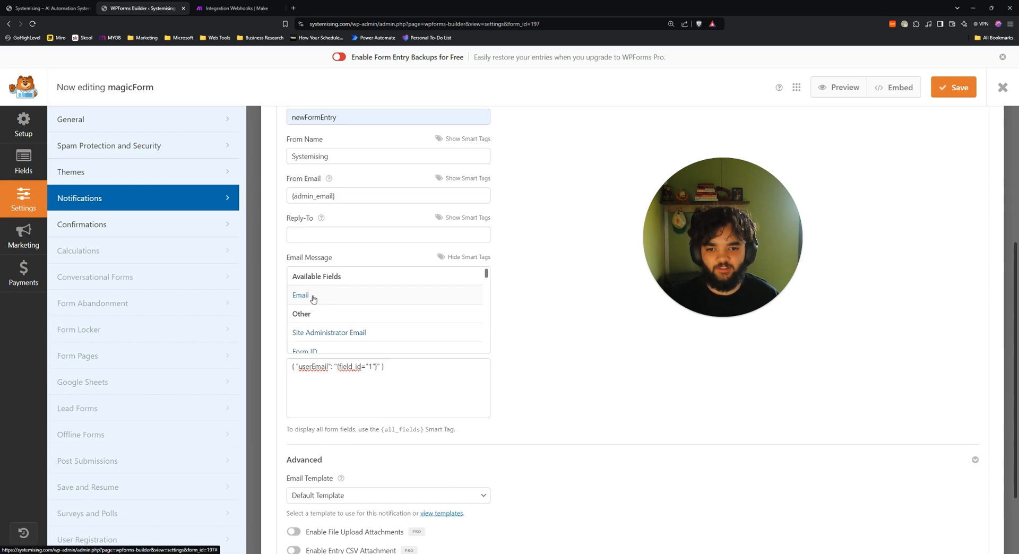
left_click(432, 386)
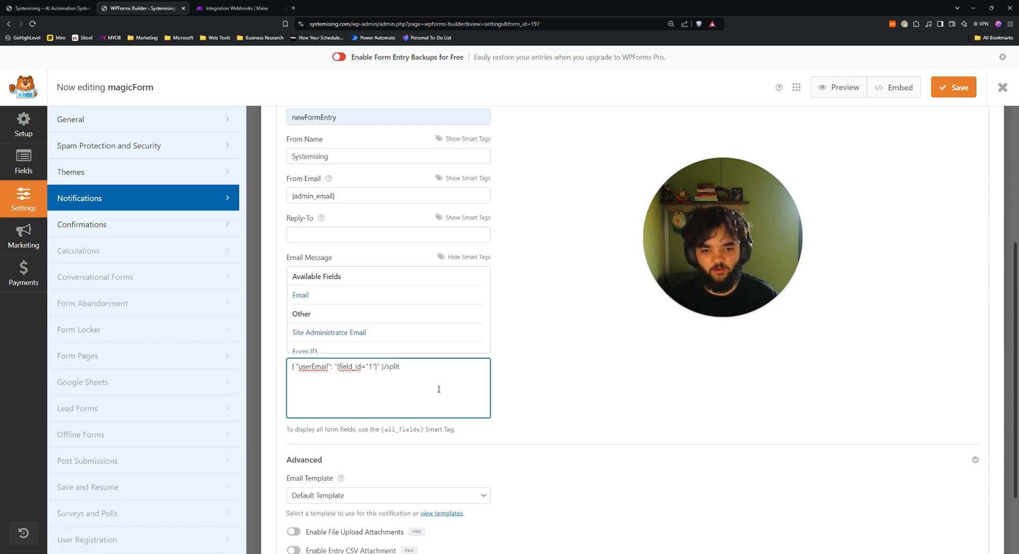
left_click_drag(390, 366, 405, 368)
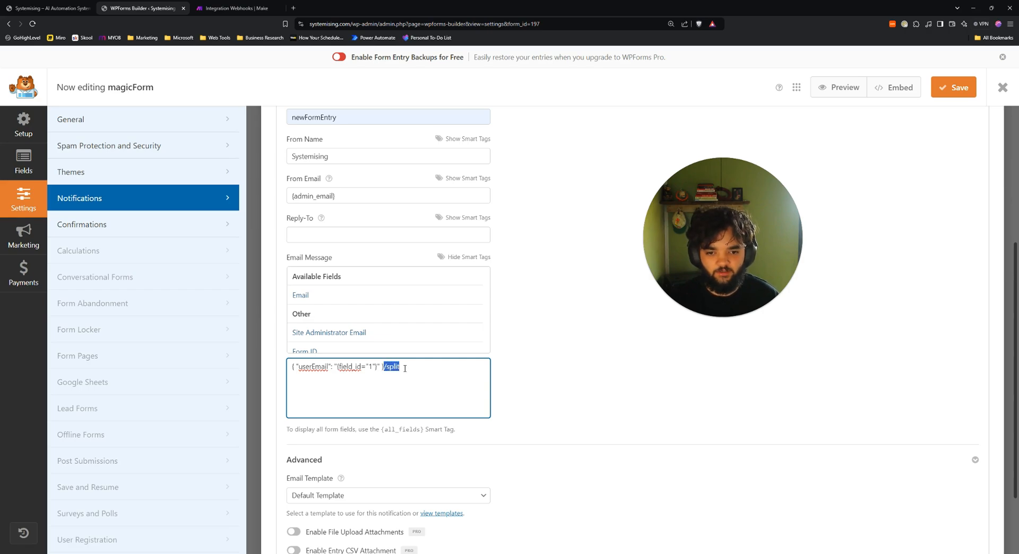
left_click(405, 368)
scroll(545, 360, "down", 2)
scroll(532, 365, "up", 2)
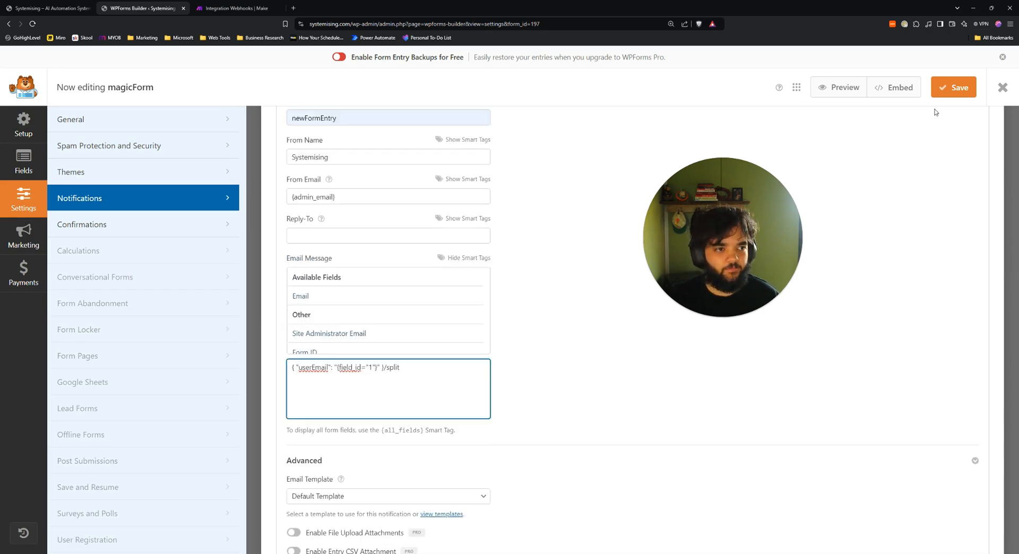
left_click(946, 91)
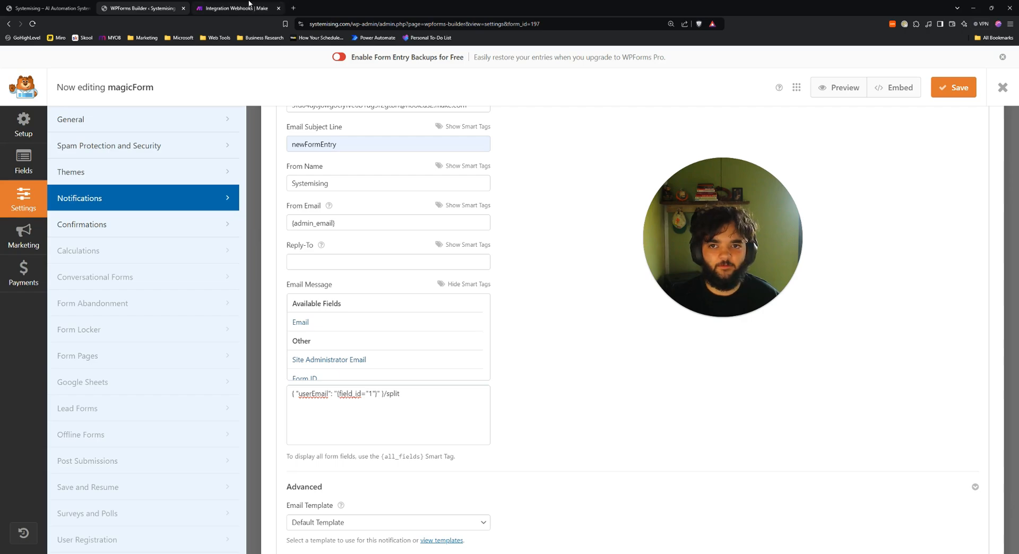
left_click(234, 8)
left_click(600, 332)
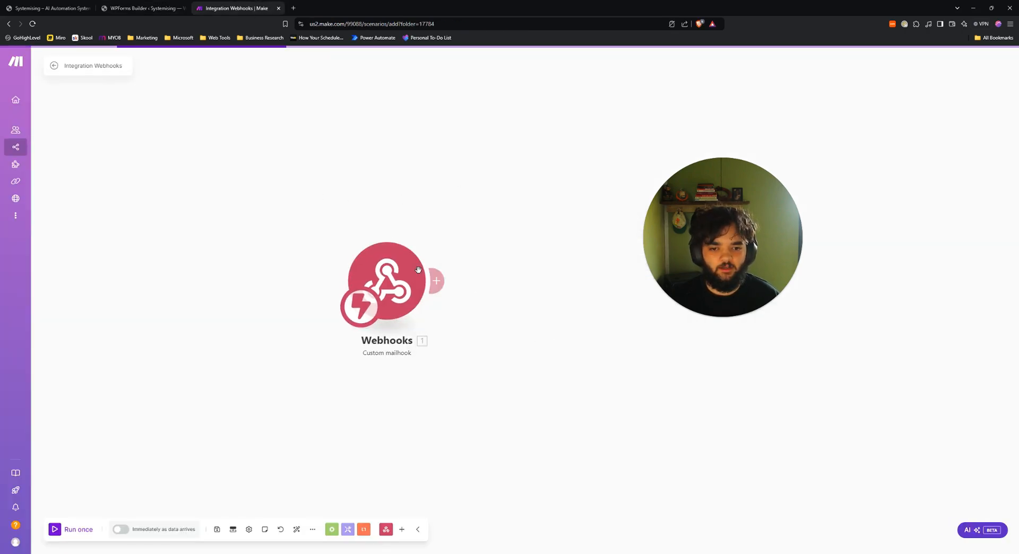
left_click(72, 529)
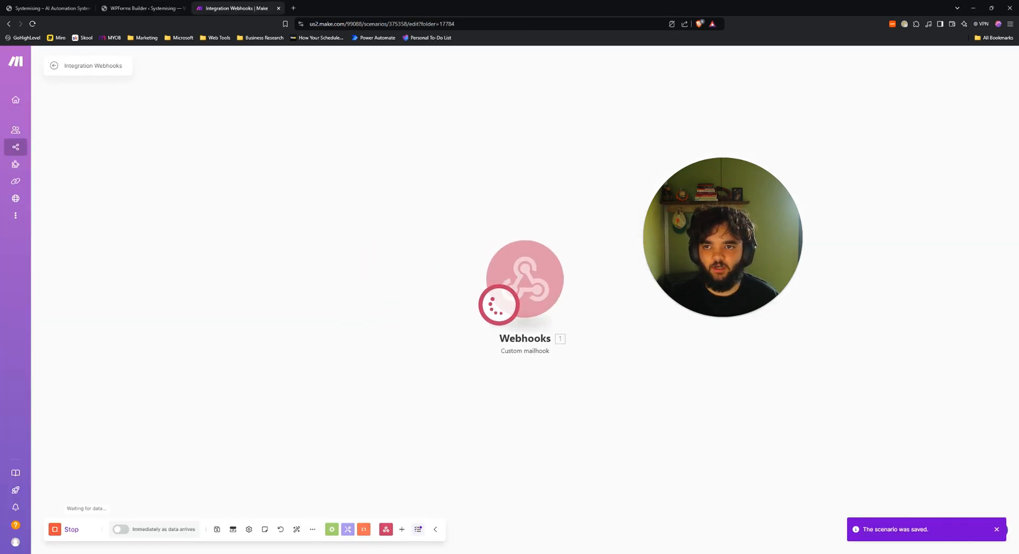
left_click(31, 4)
left_click(465, 366)
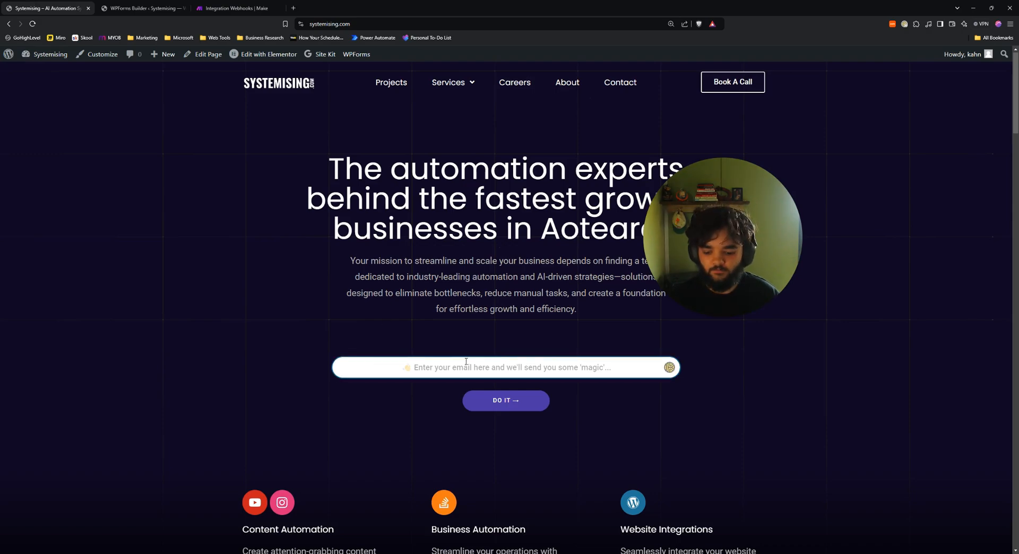
type("test@gmail.com")
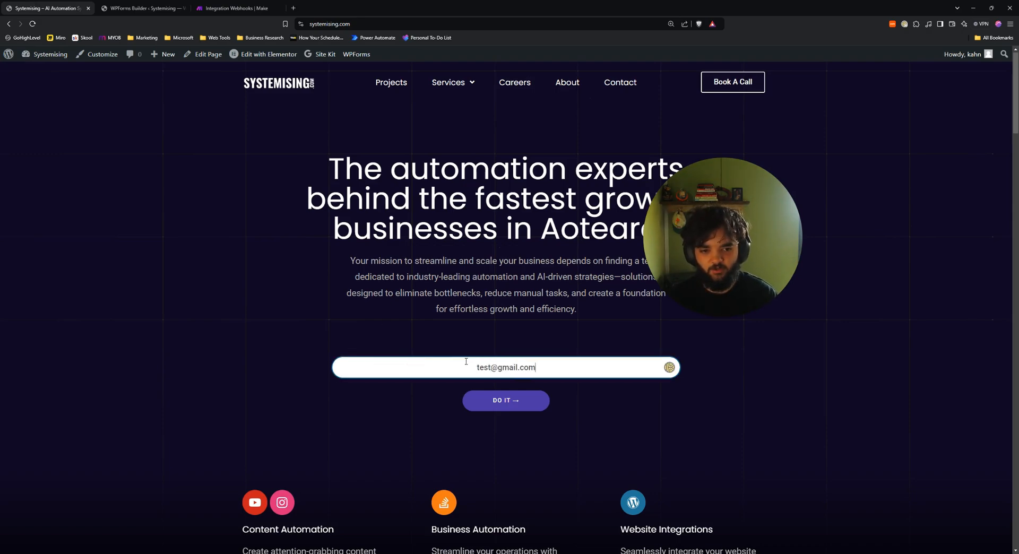
left_click(480, 401)
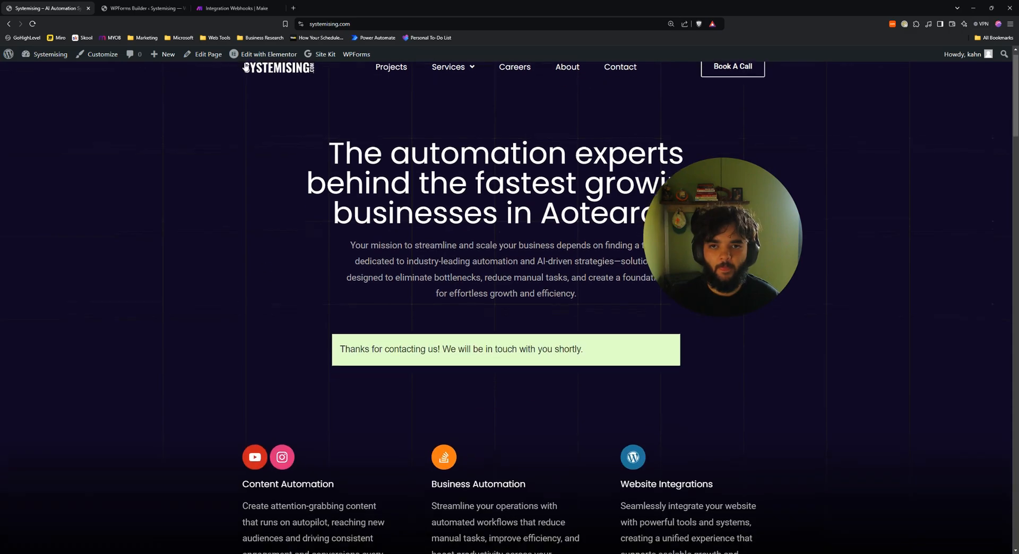
left_click(248, 8)
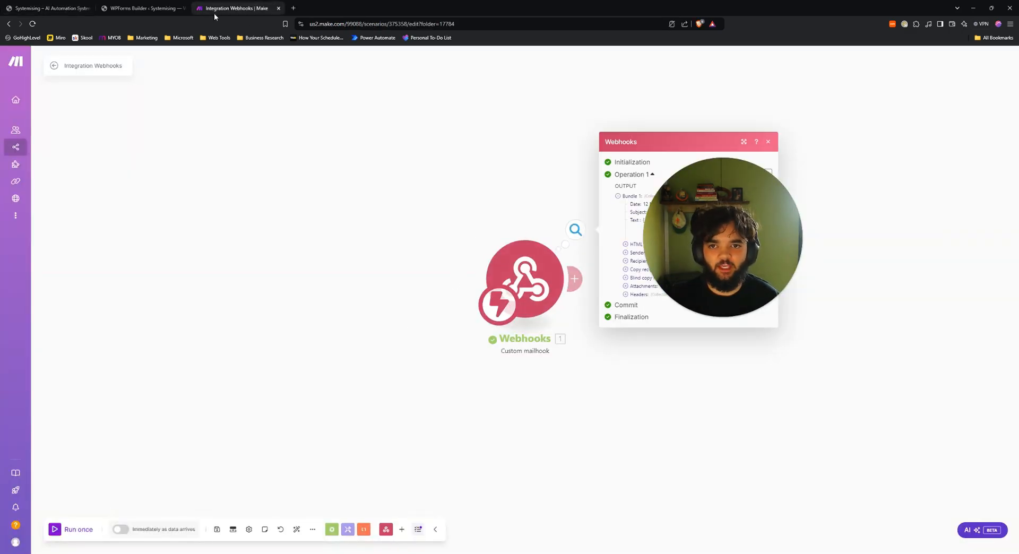
Inspect the mailhook's received subject and userEmail JSON text ending /split, then add a module after Webhooks.
left_click(151, 8)
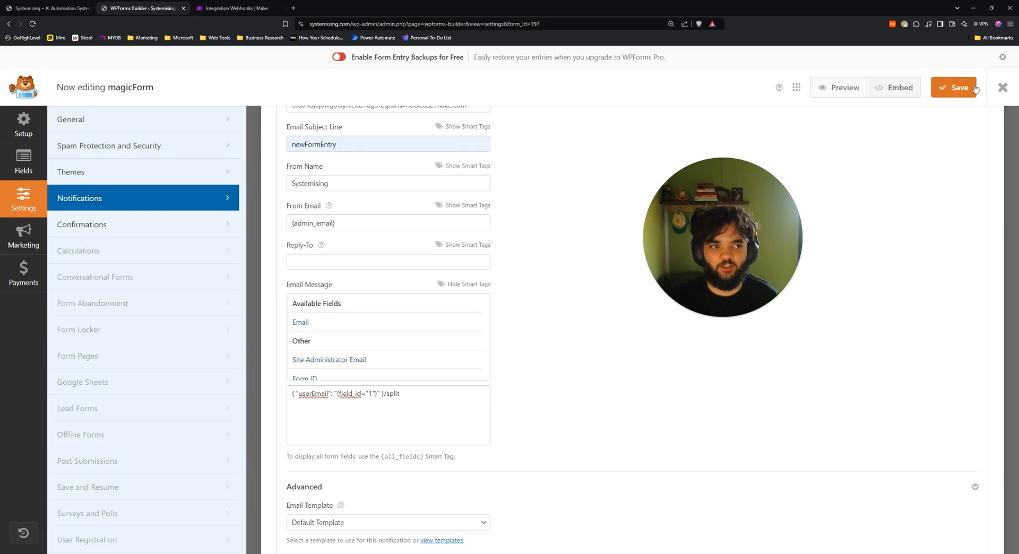
left_click(235, 7)
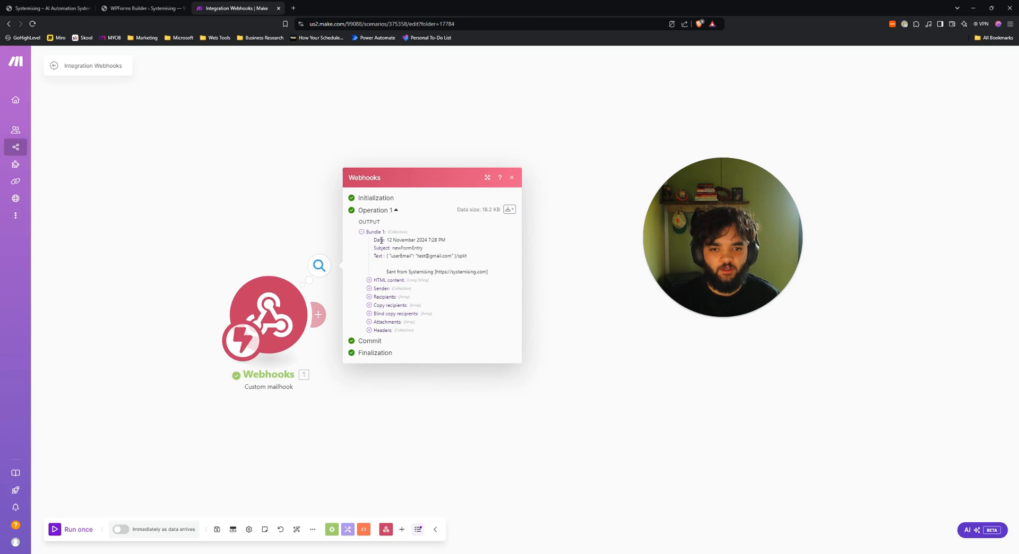
left_click_drag(392, 248, 488, 272)
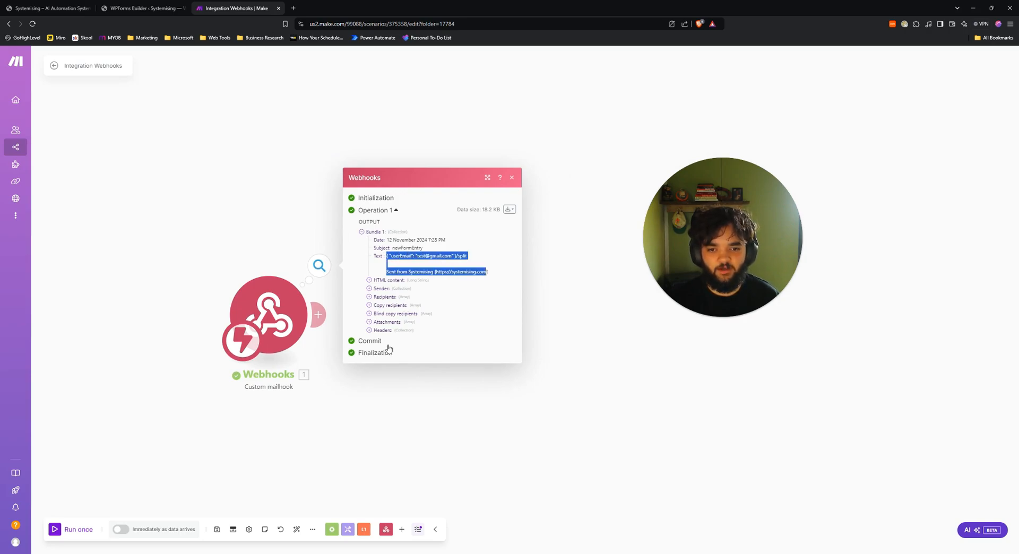
left_click(391, 272)
mouse_move(386, 273)
left_mouse_down()
mouse_move(488, 273)
mouse_move(386, 272)
left_mouse_up()
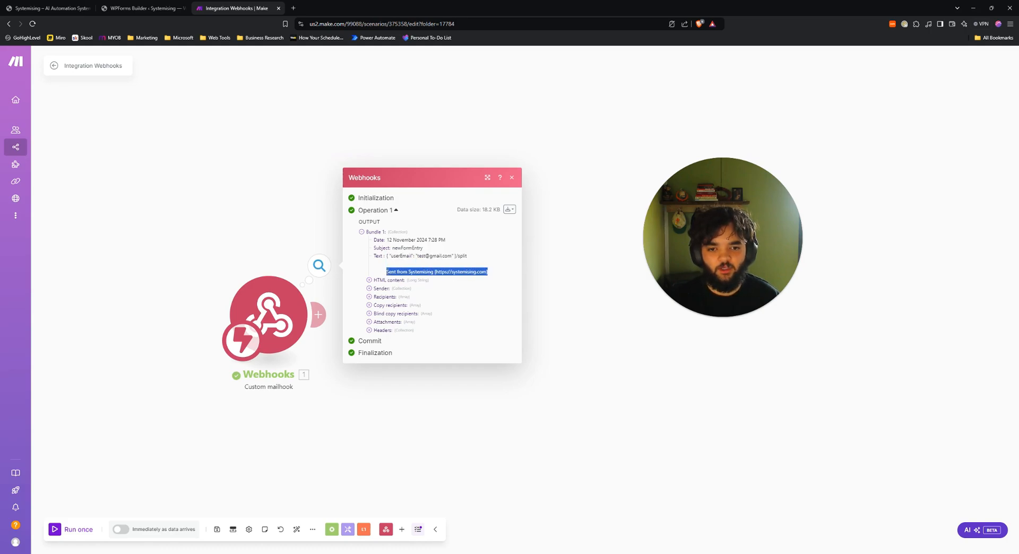
left_click(435, 262)
left_click_drag(456, 256, 469, 257)
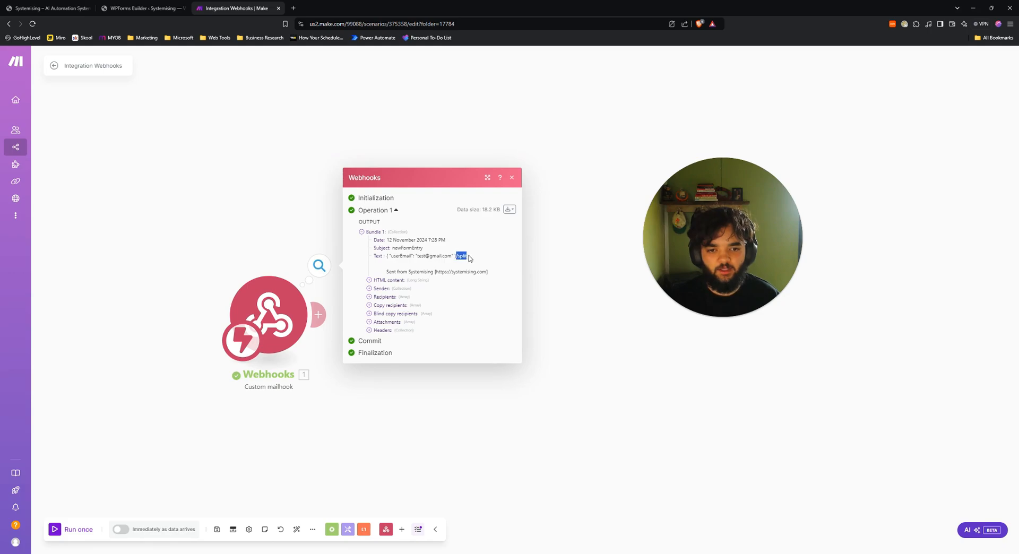
left_click(287, 221)
left_click(318, 315)
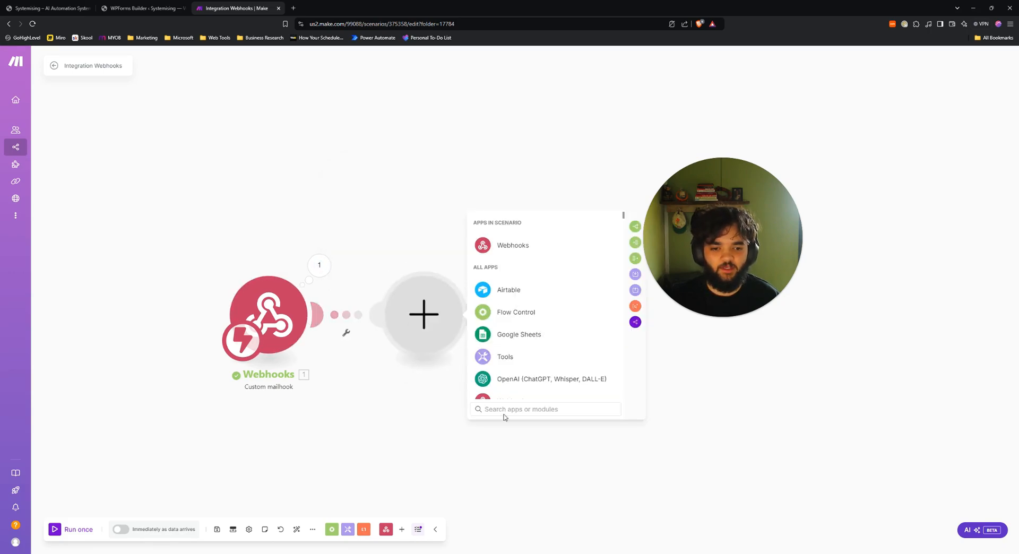
Add a Tools Set variable module named JSON whose value is the mailhook's 1. Text.
type("set")
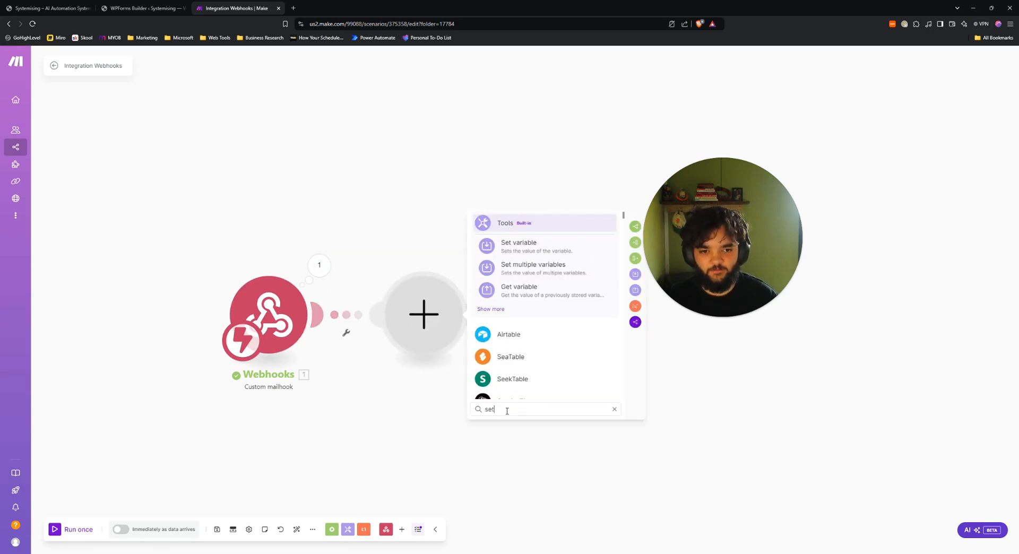
left_click(519, 244)
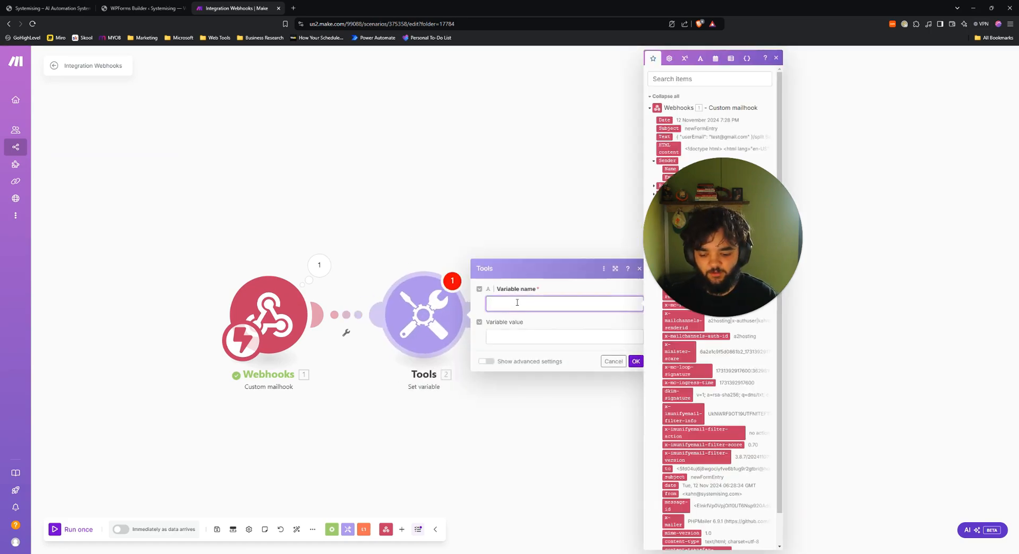
type("JSON")
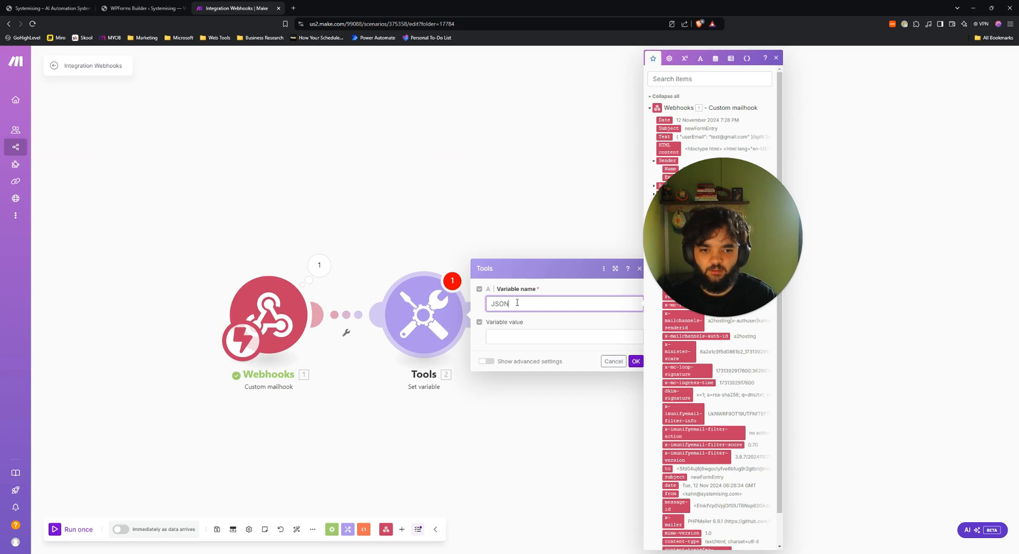
key("Tab")
left_click(517, 302)
left_click(531, 334)
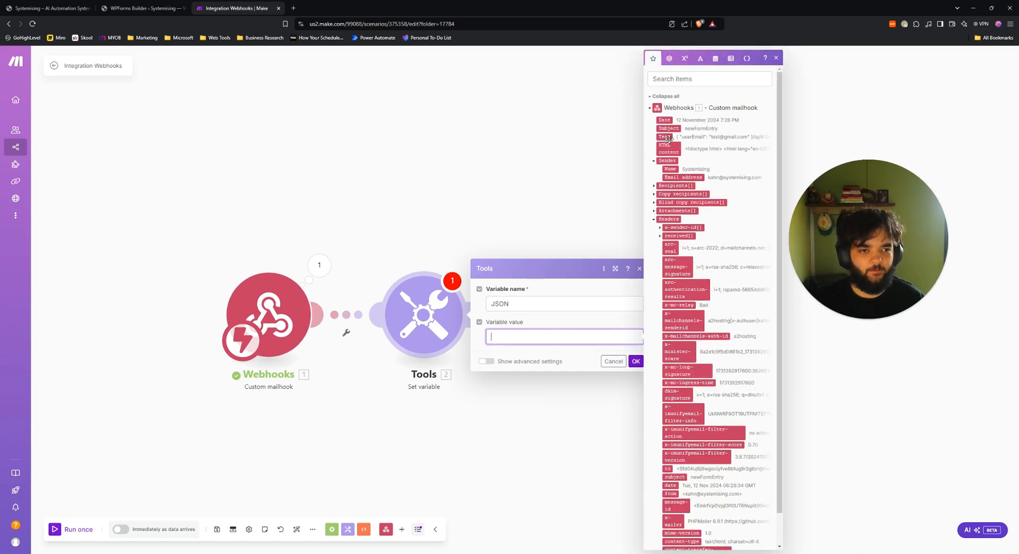
left_click(664, 136)
left_click(635, 361)
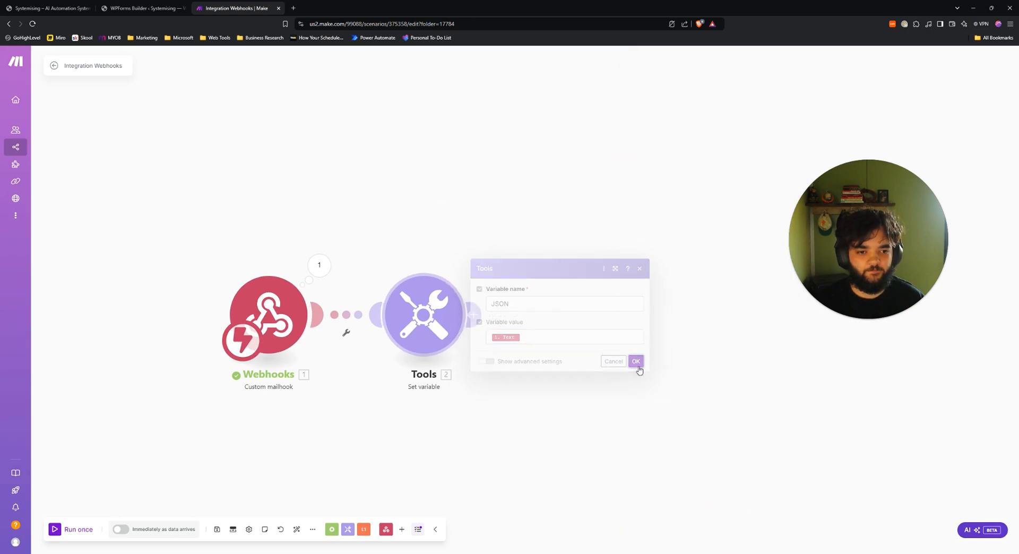
Check the Webhooks output to confirm the received subject is newFormEntry.
left_click(419, 333)
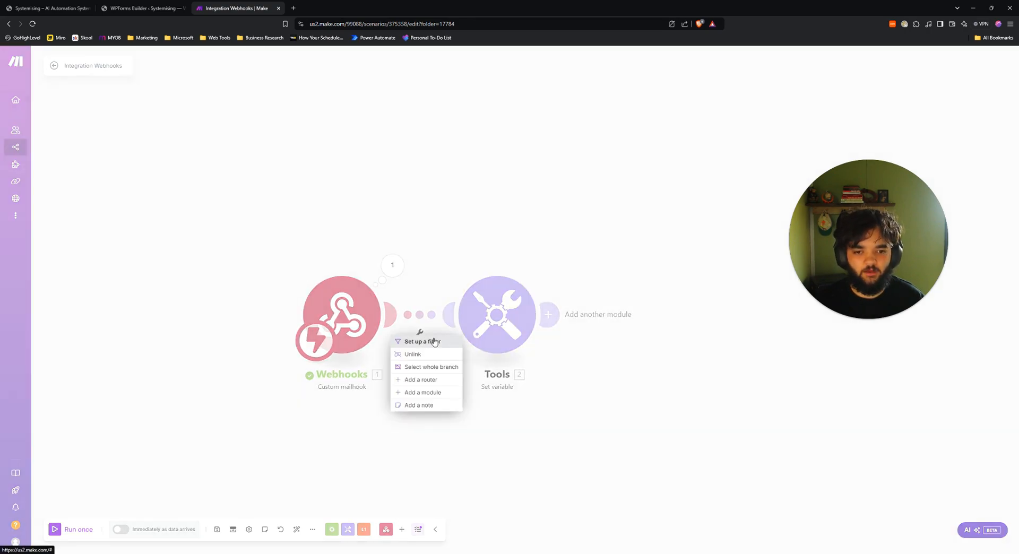
left_click(348, 304)
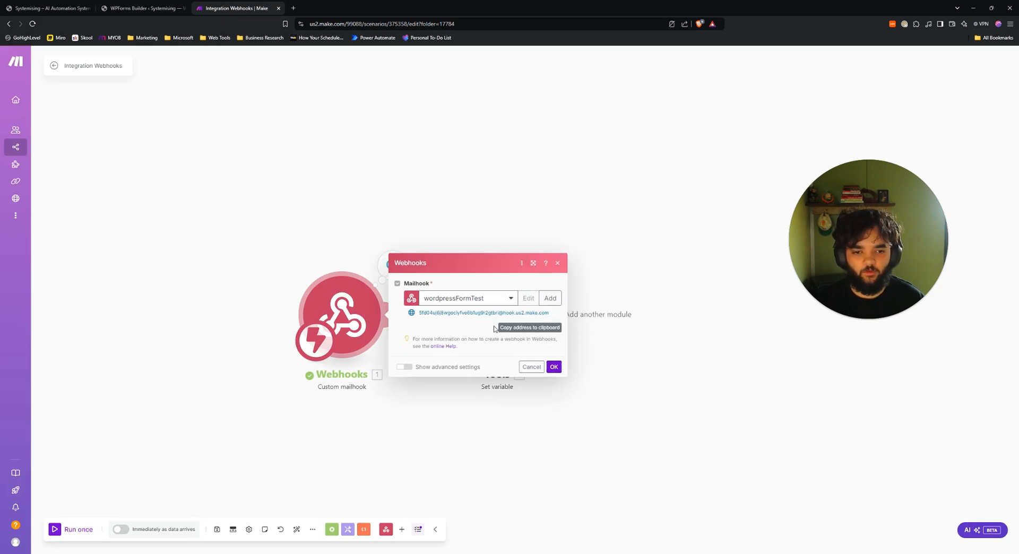
left_click(366, 223)
left_click(391, 265)
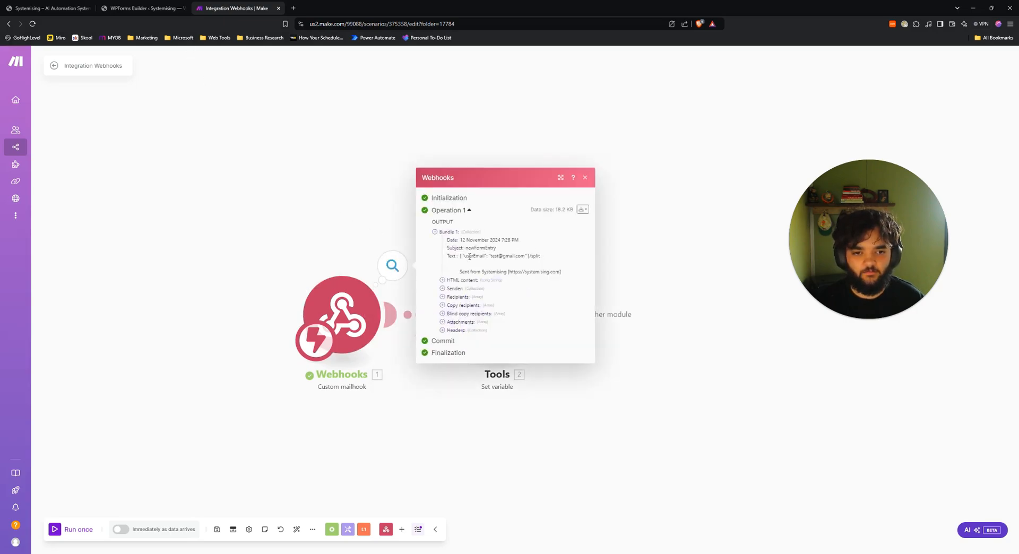
left_click_drag(466, 247, 509, 250)
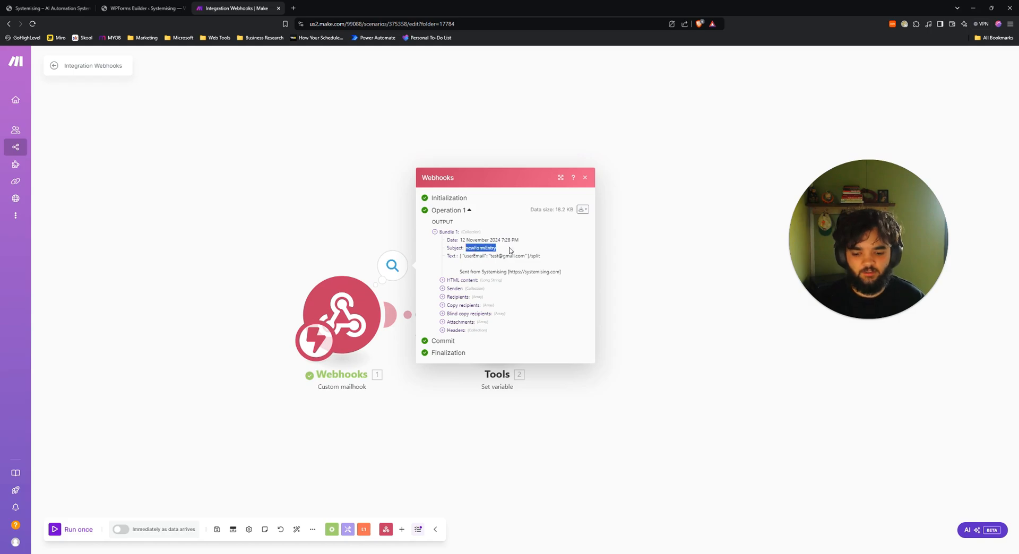
left_click(585, 178)
Filter the link so only emails with 1. Subject Equal to newFormEntry pass, then recheck the mailhook.
left_click(419, 334)
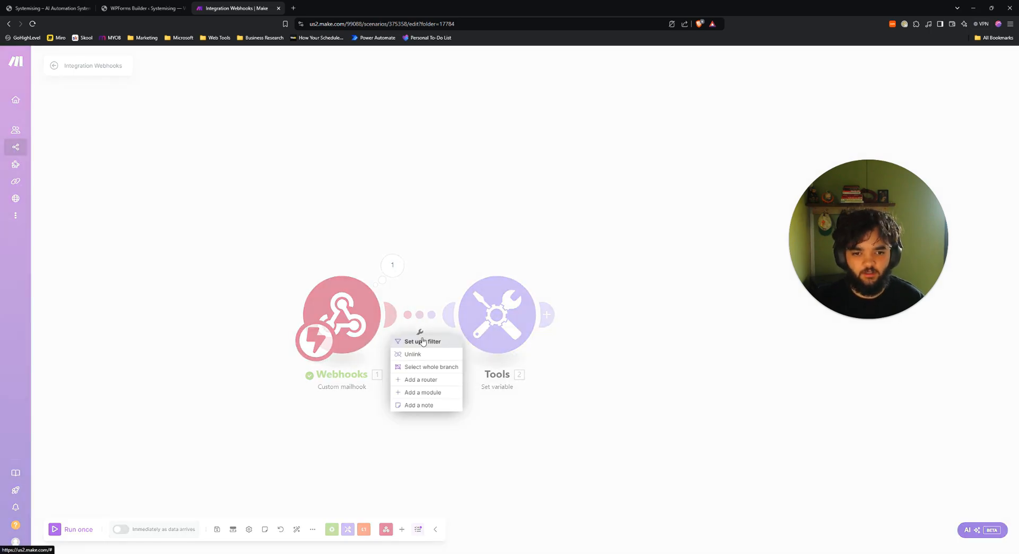
left_click(423, 341)
left_click(461, 317)
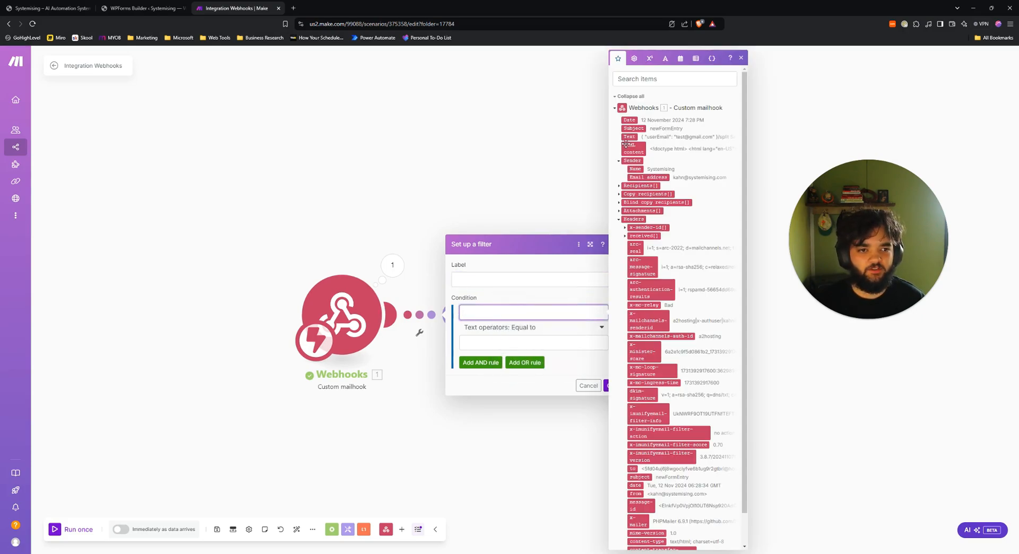
left_click(633, 128)
left_click(495, 341)
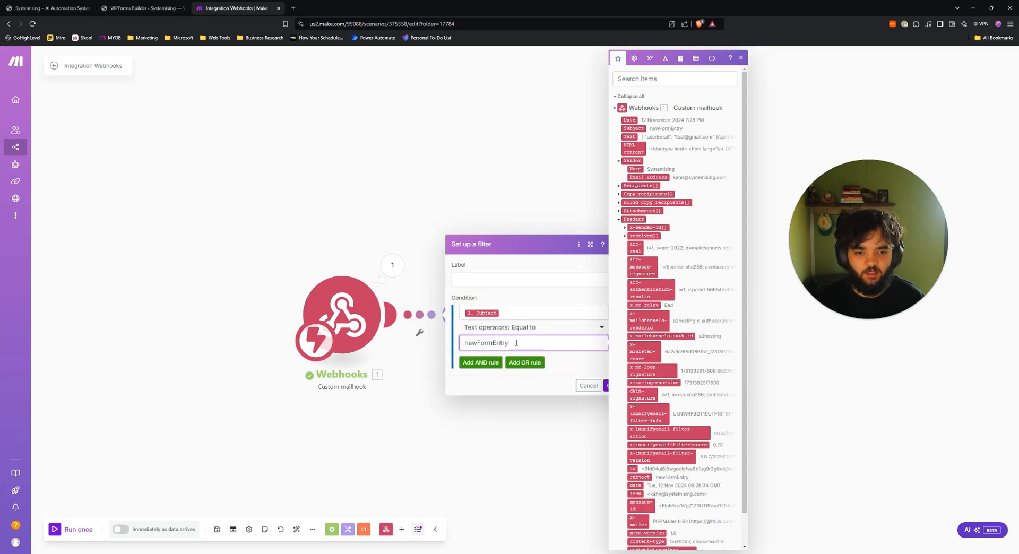
left_click(511, 382)
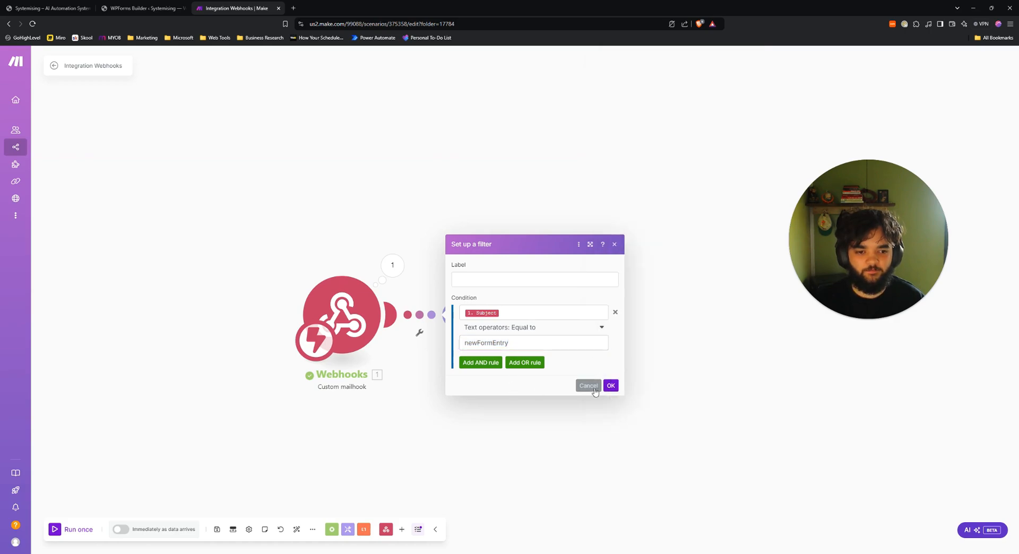
left_click(610, 386)
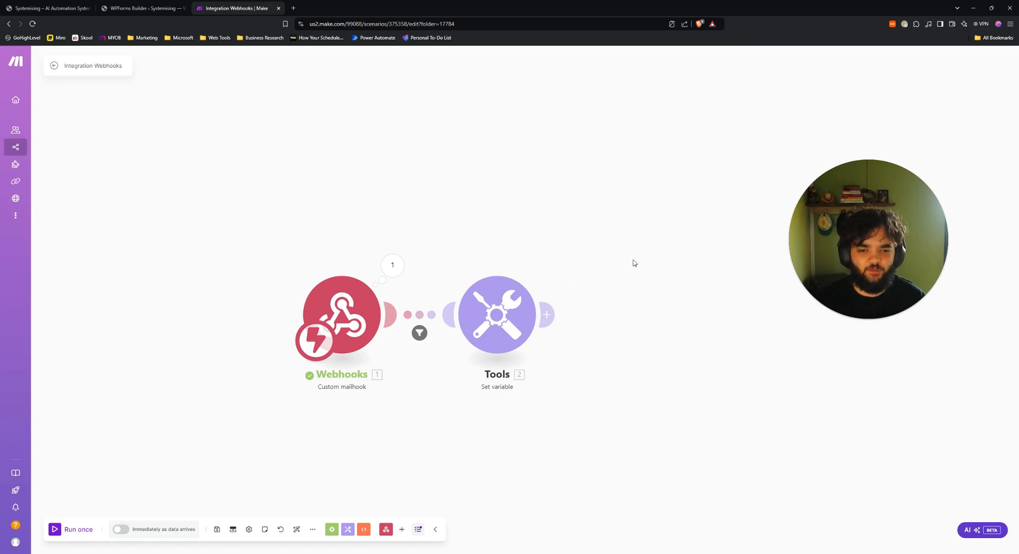
left_click(366, 314)
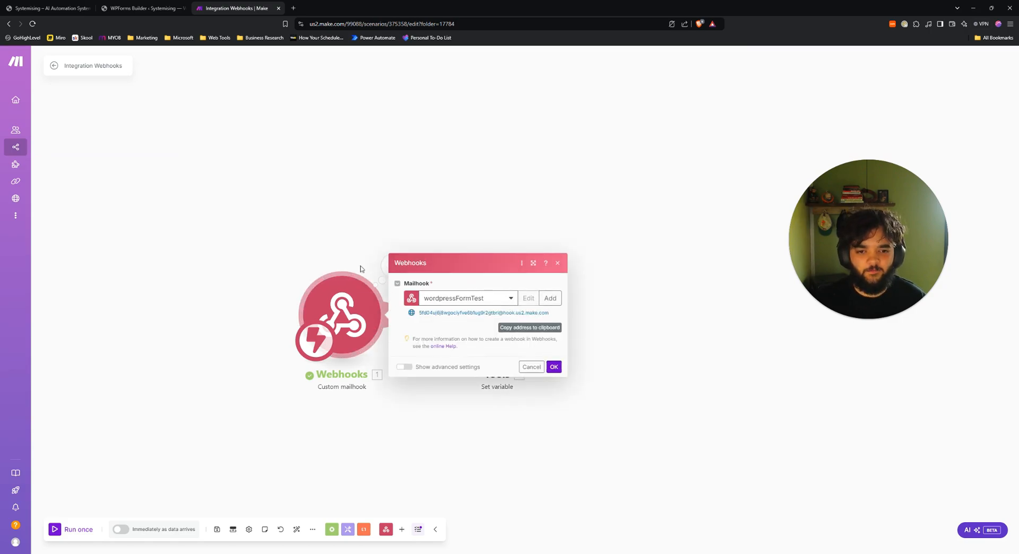
left_click(330, 229)
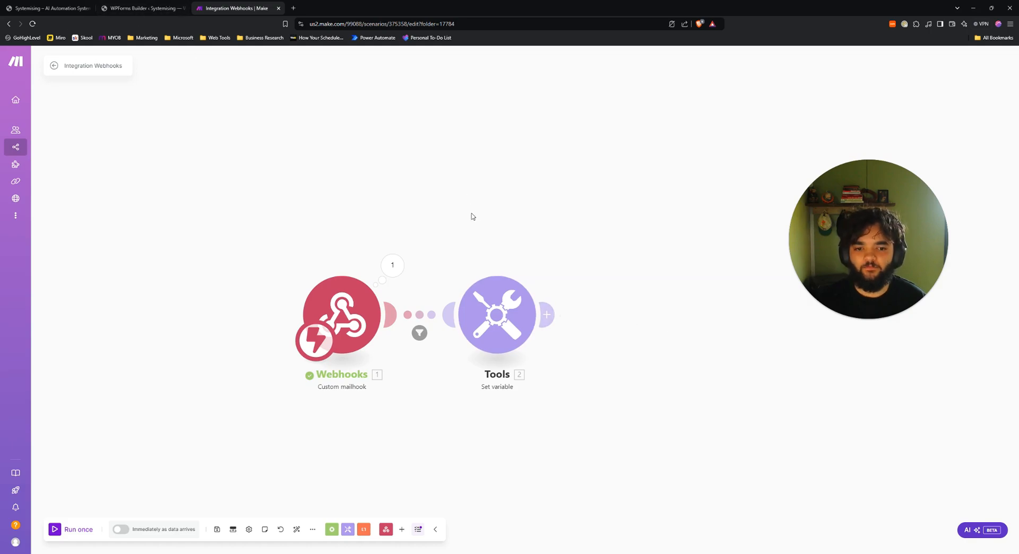
Change the JSON variable value to split(1. Text; /split).
left_click(480, 321)
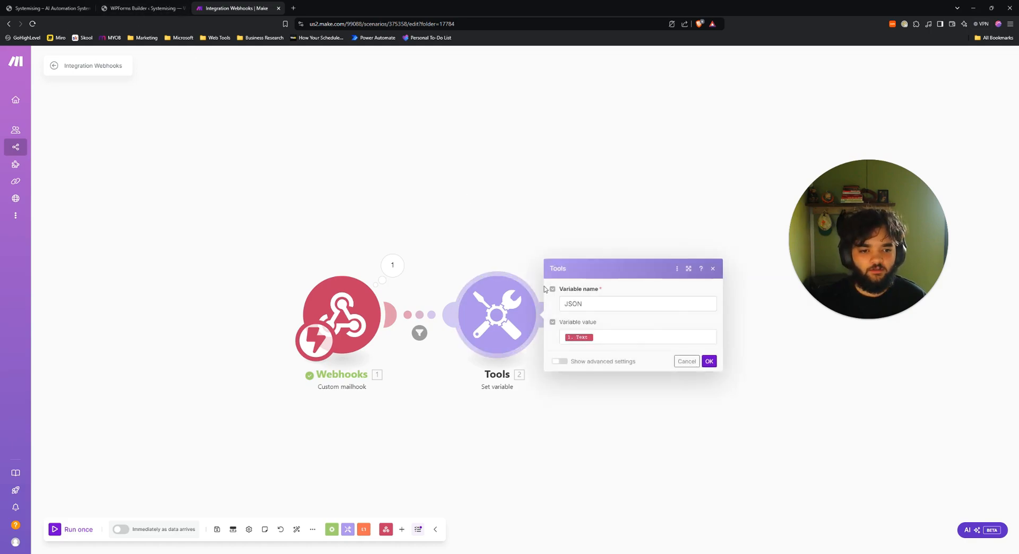
left_click(615, 338)
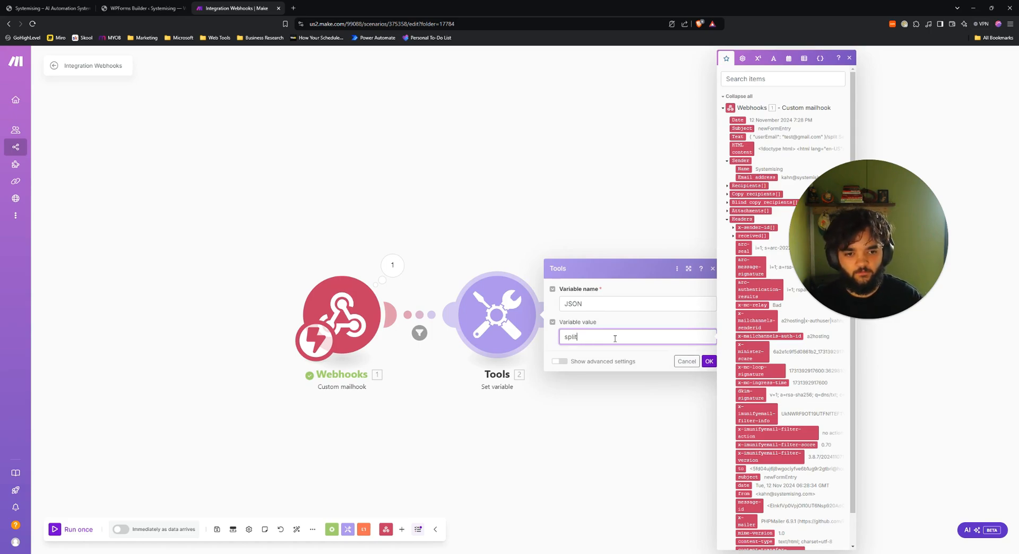
type("split(")
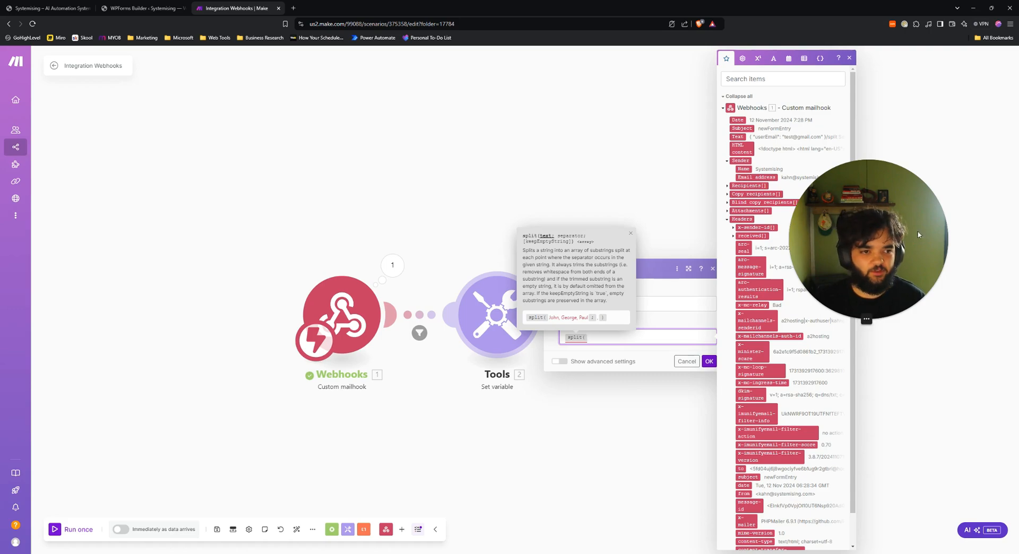
left_click(736, 137)
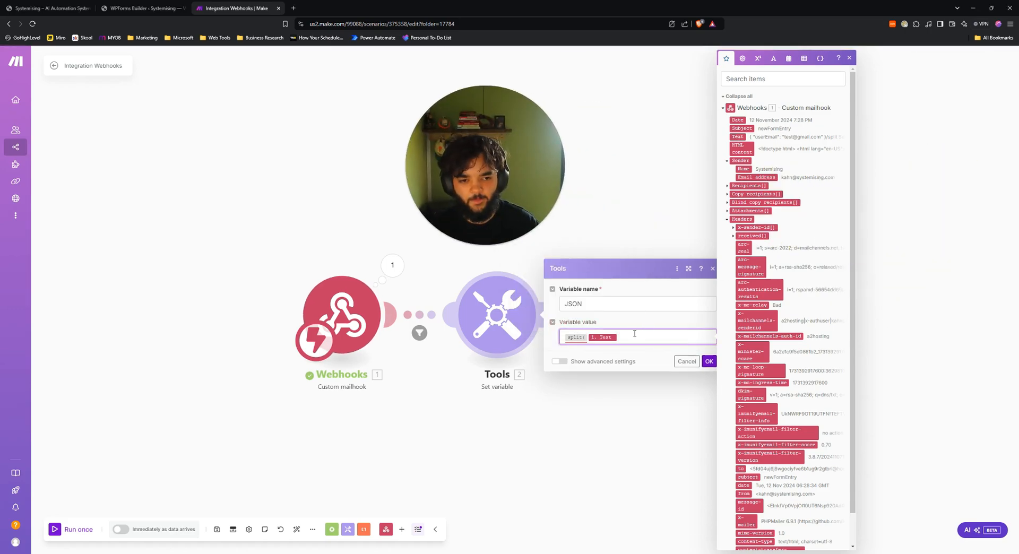
type(";/sp")
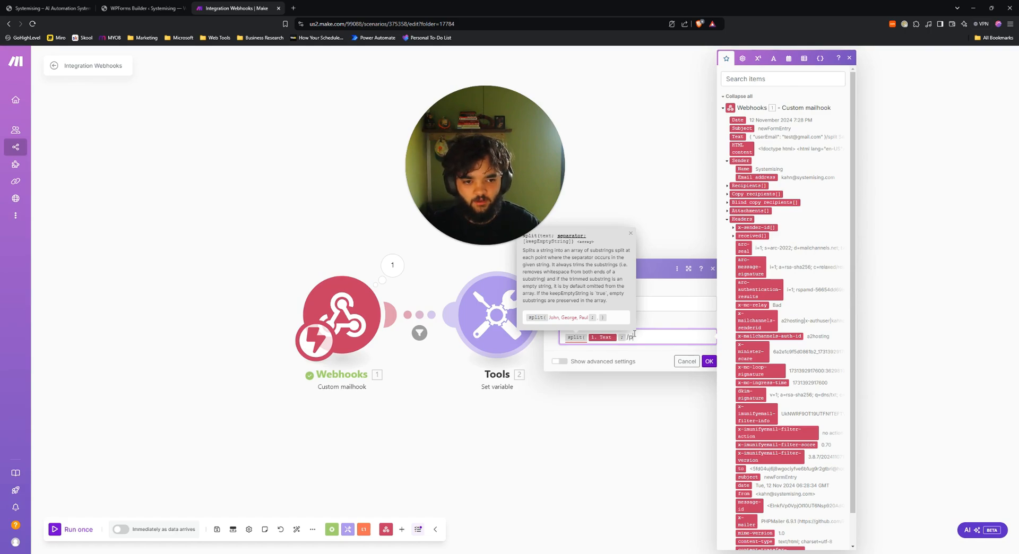
type("lit")
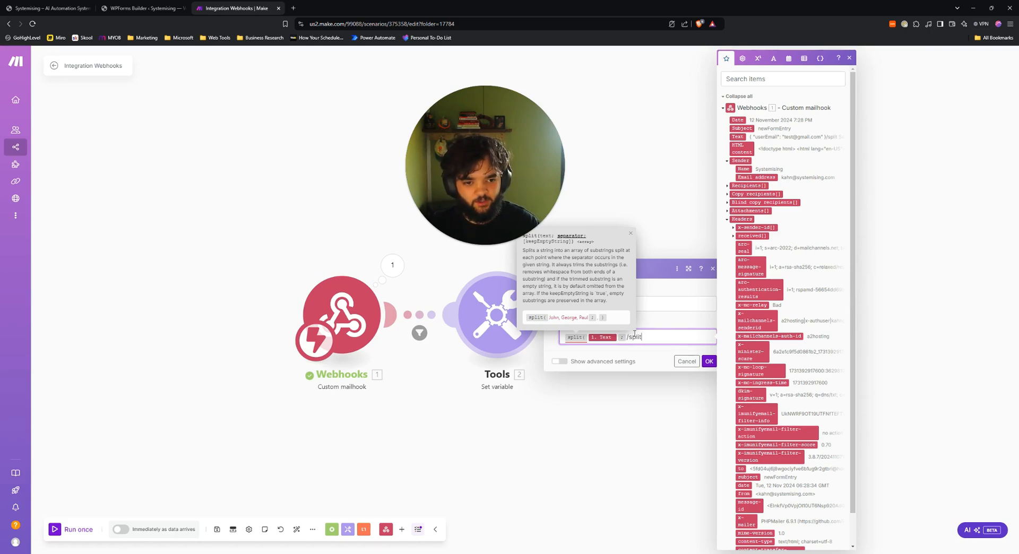
type(")")
left_click(651, 358)
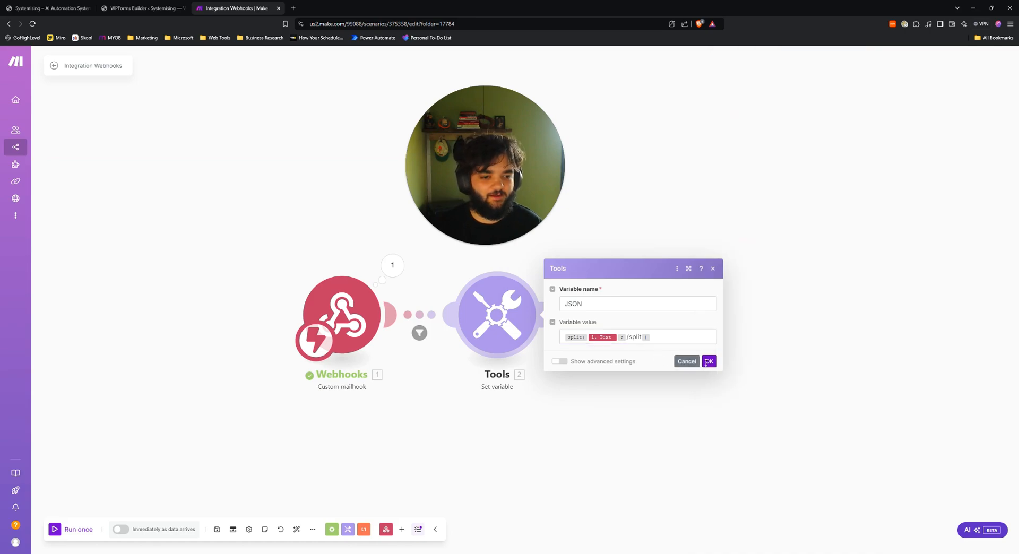
left_click(708, 362)
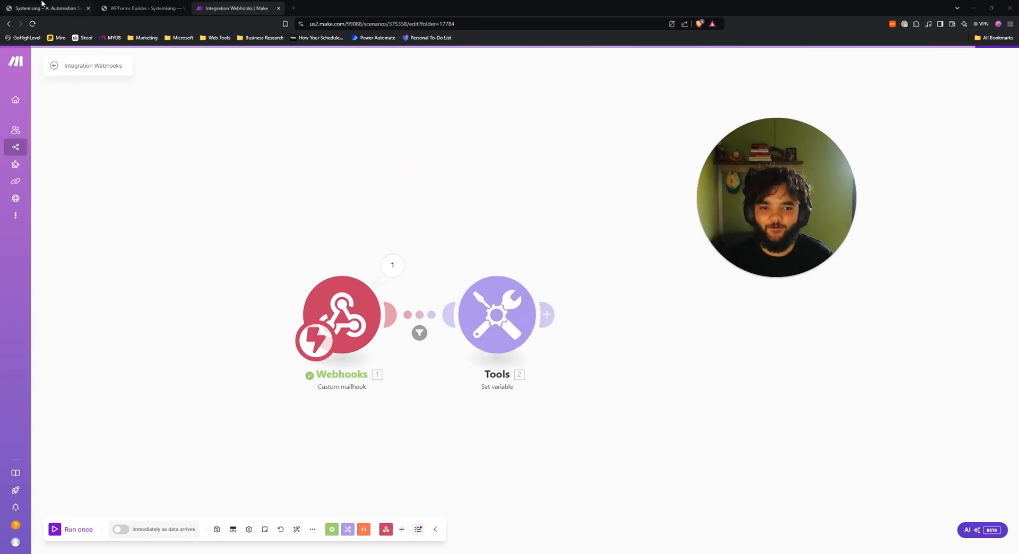
Run the scenario once and submit a test e-mail through the reloaded Systemising sign-up form.
left_click(77, 529)
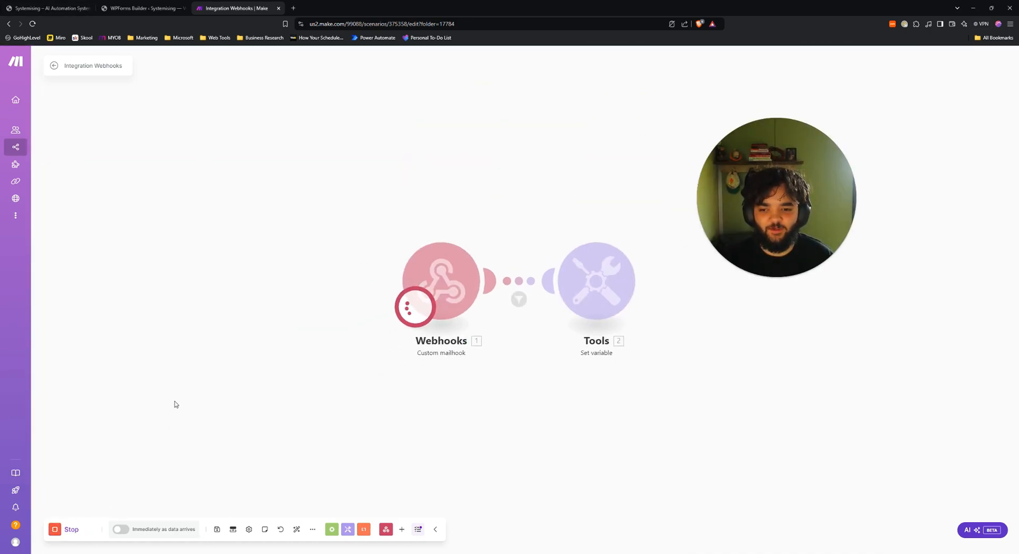
left_click(47, 8)
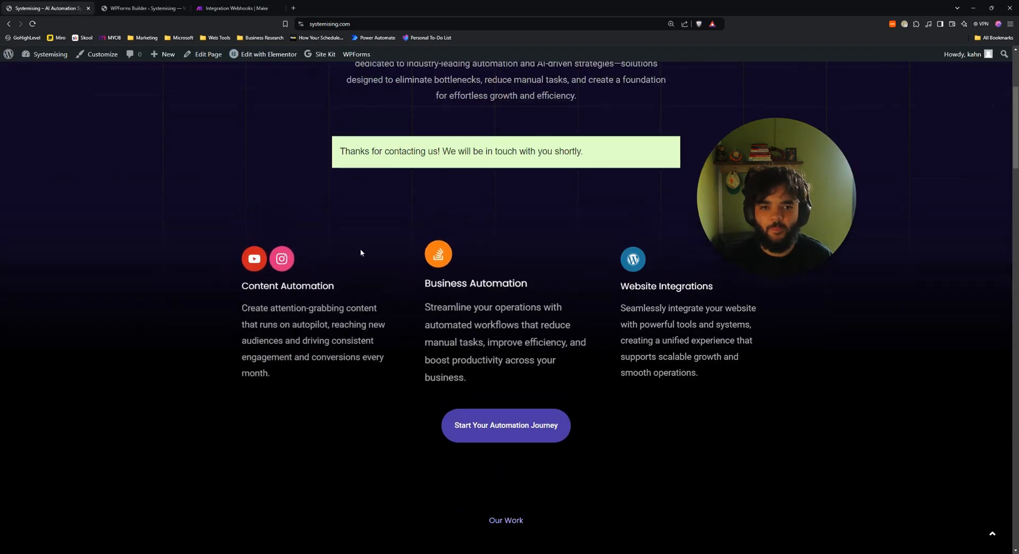
scroll(362, 253, "up", 1)
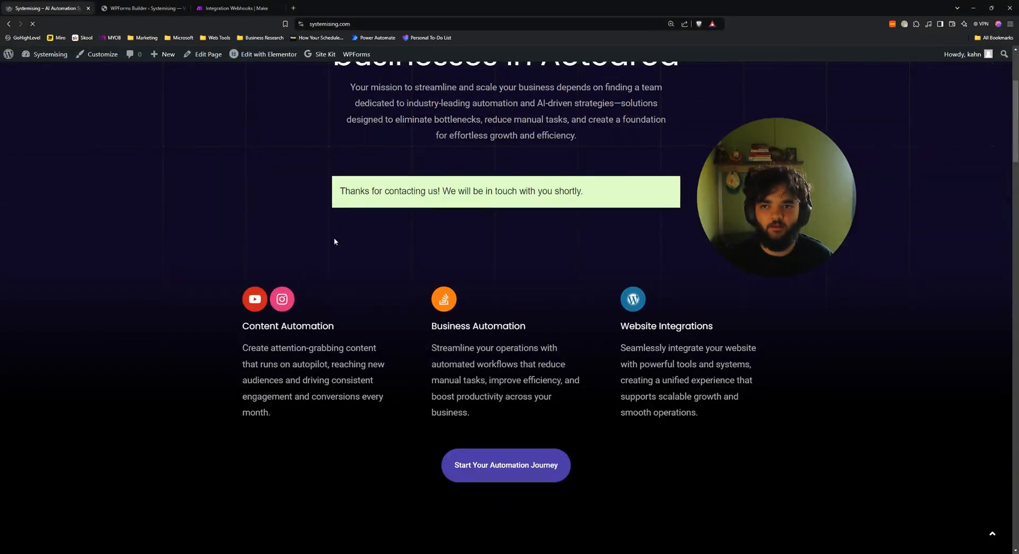
left_click(412, 190)
left_click(410, 213)
left_click(471, 224)
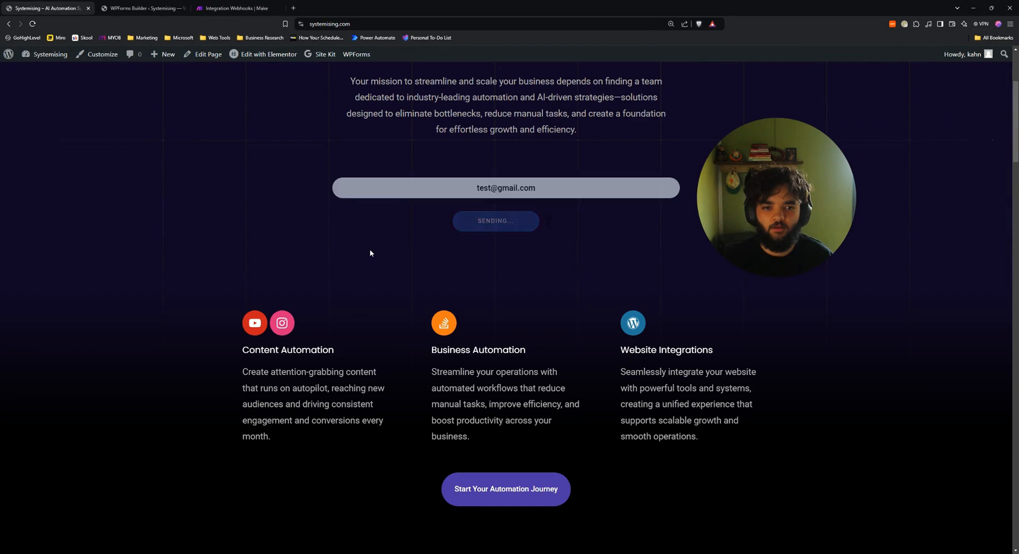
scroll(499, 164, "down", 2)
left_click(501, 154)
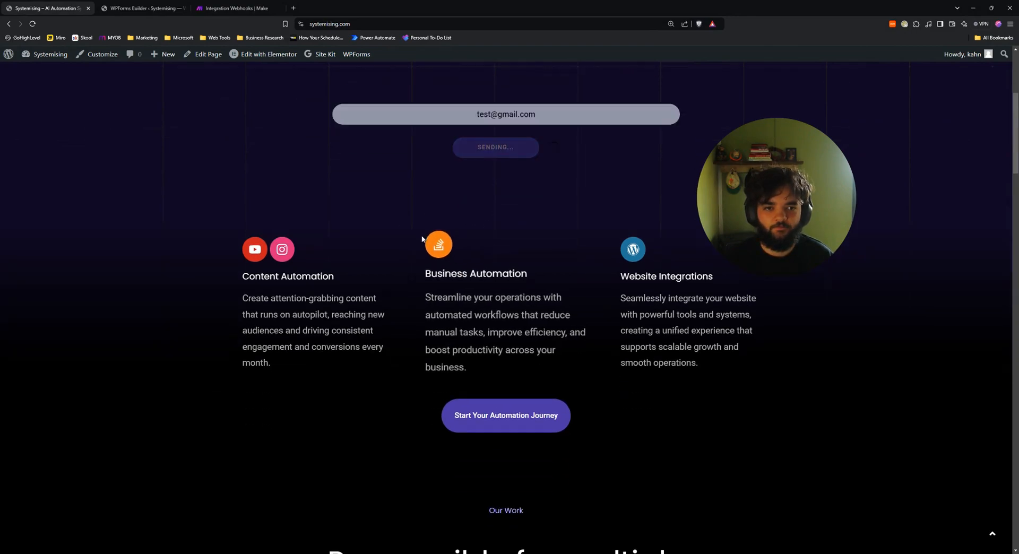
left_click(233, 8)
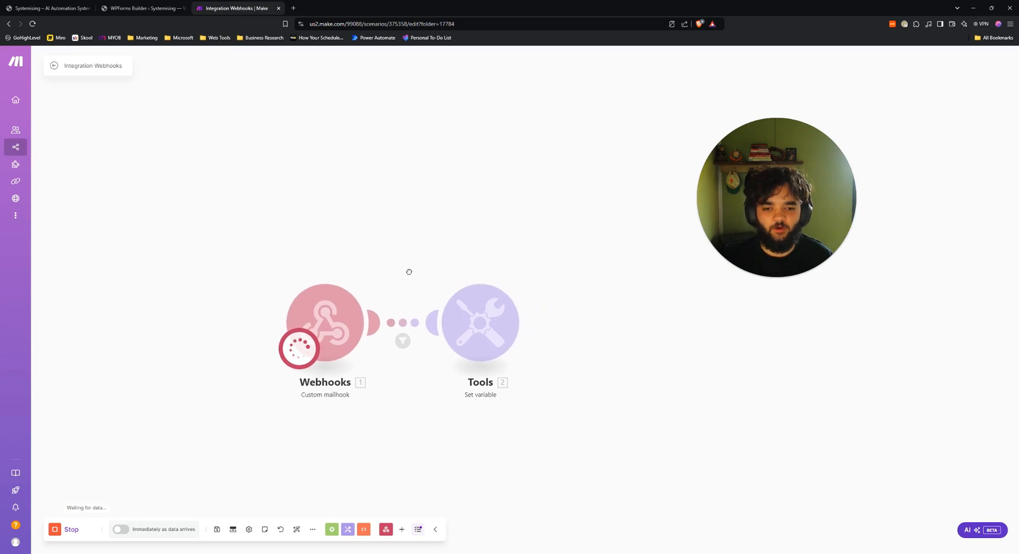
Inspect the Set variable run's input value and two OUTPUT JSON array items, then add a third module.
left_click(490, 276)
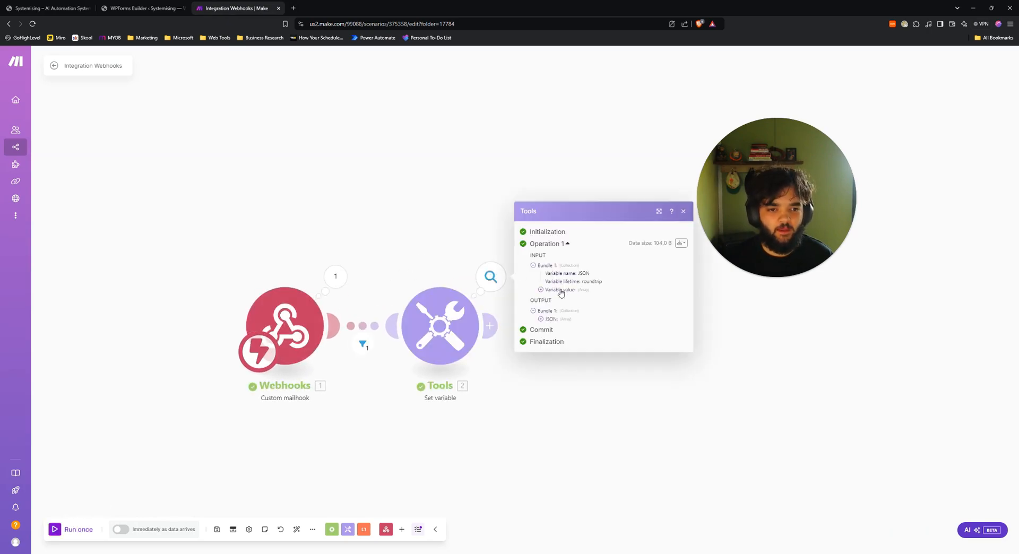
left_click(541, 290)
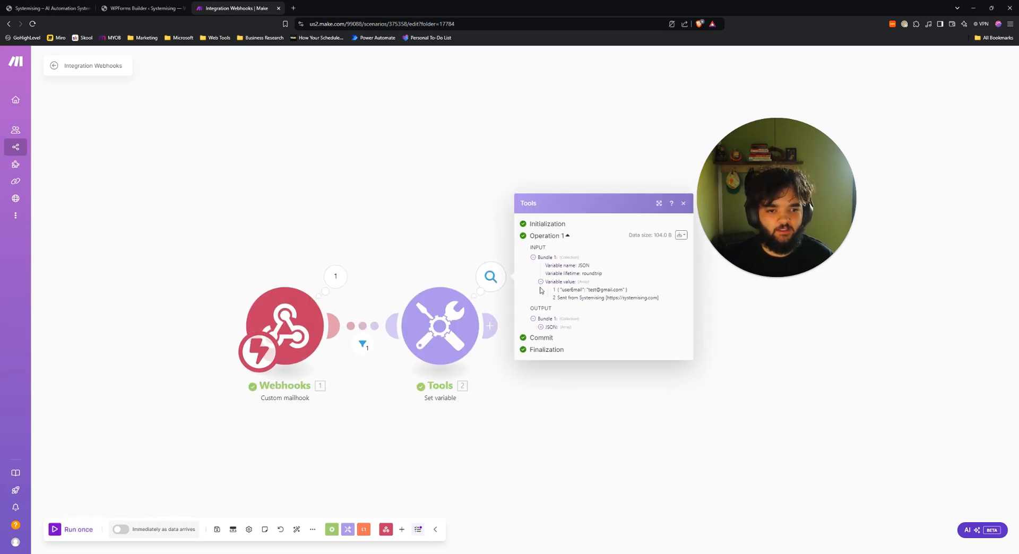
left_click(540, 324)
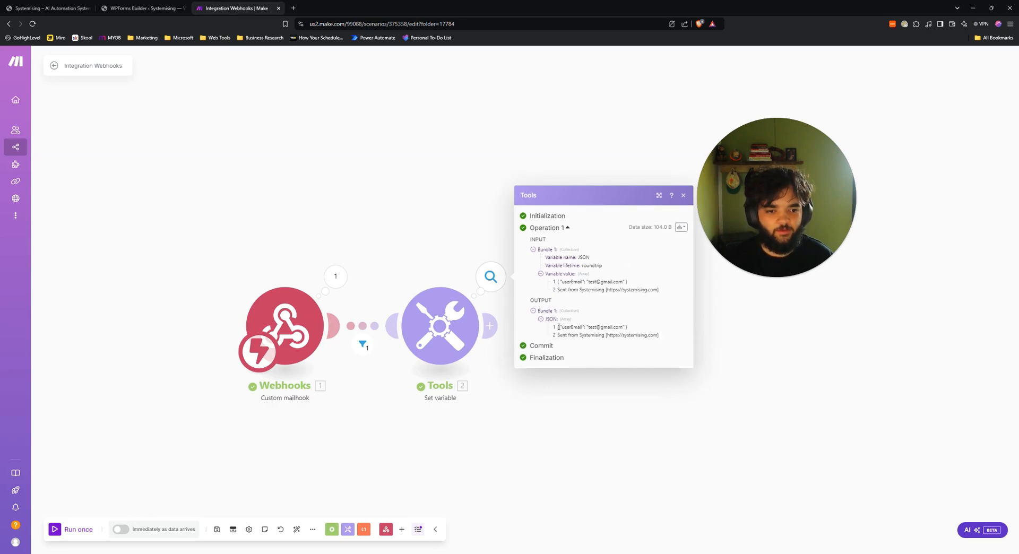
left_click_drag(565, 326, 639, 330)
left_click(630, 330)
left_click_drag(557, 338, 635, 335)
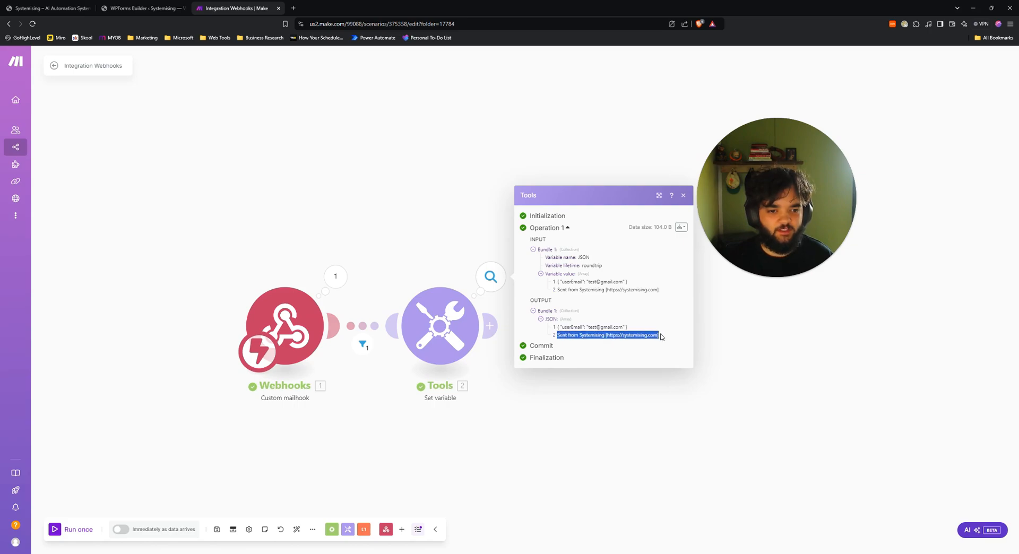
double_click(613, 411)
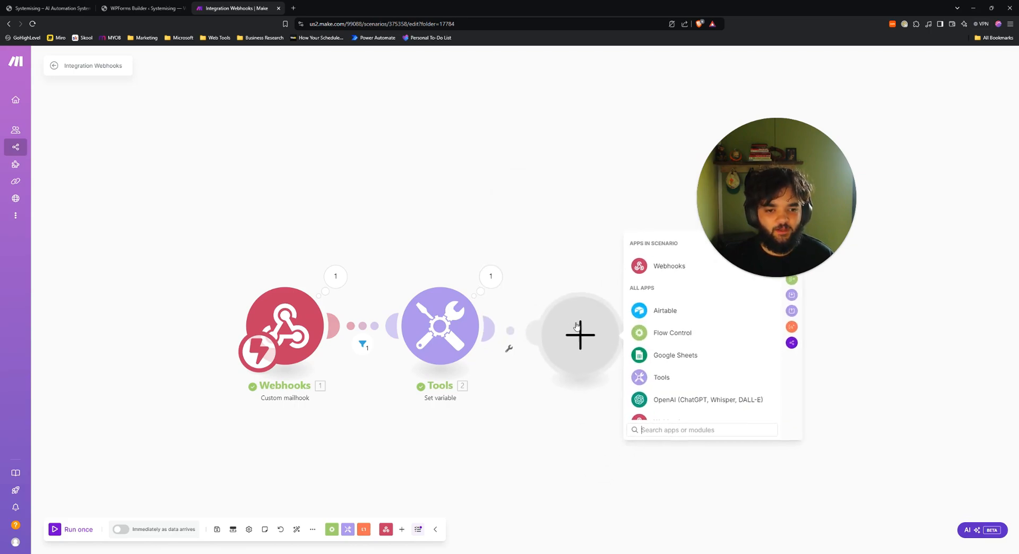
Add a JSON Parse JSON module after the Set variable module.
type("parse")
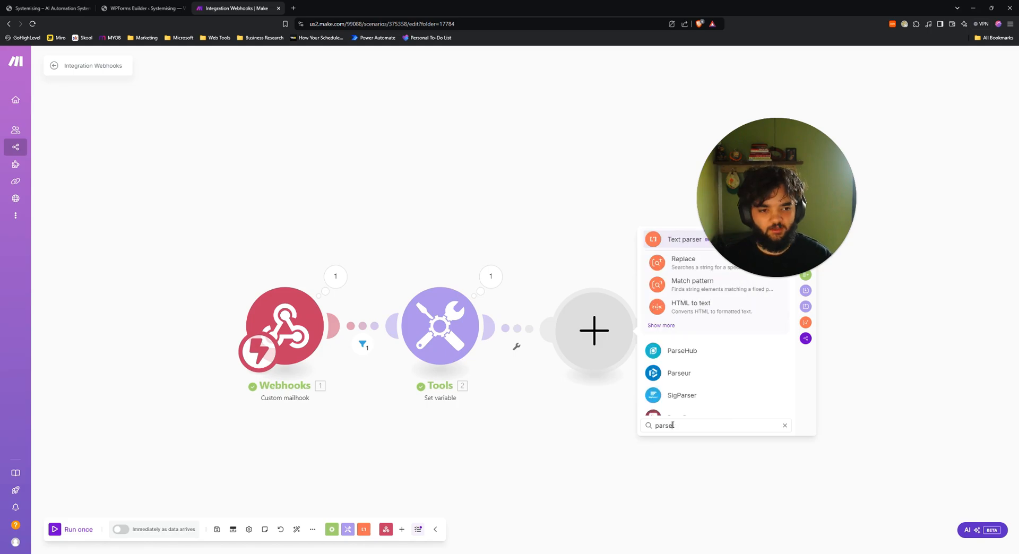
double_click(708, 427)
type("JSON")
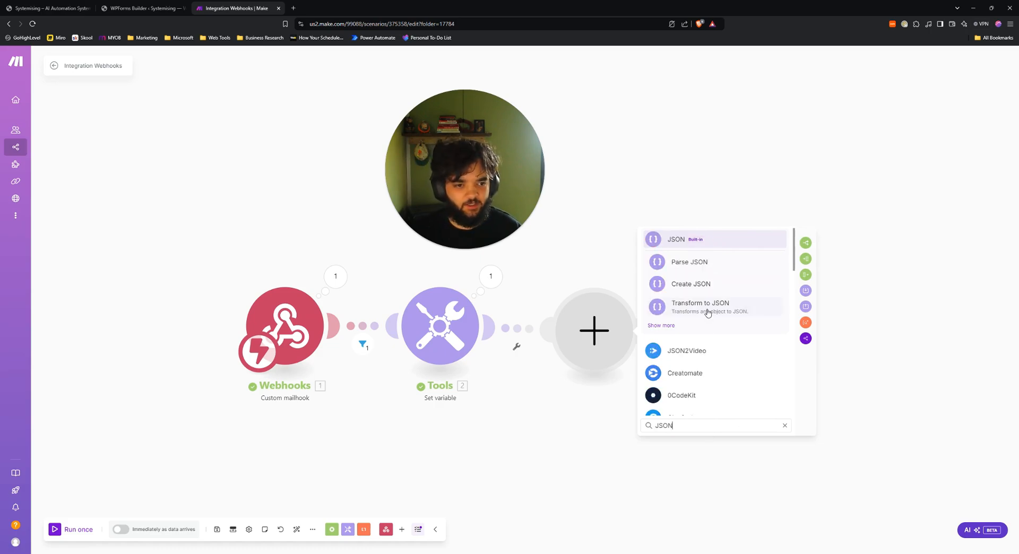
left_click(692, 262)
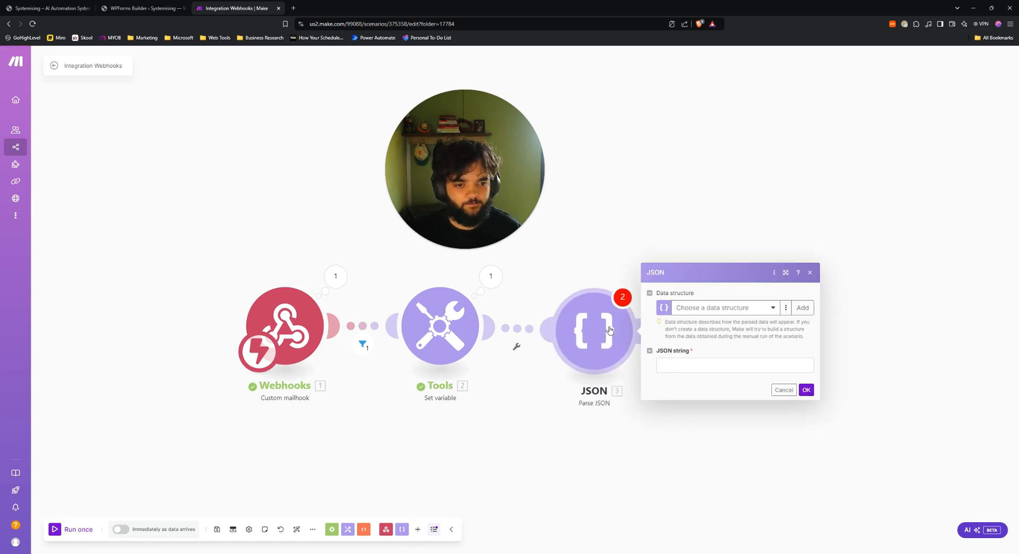
Set the Parse JSON string to get(2. JSON; 1) and close its settings.
left_click(715, 363)
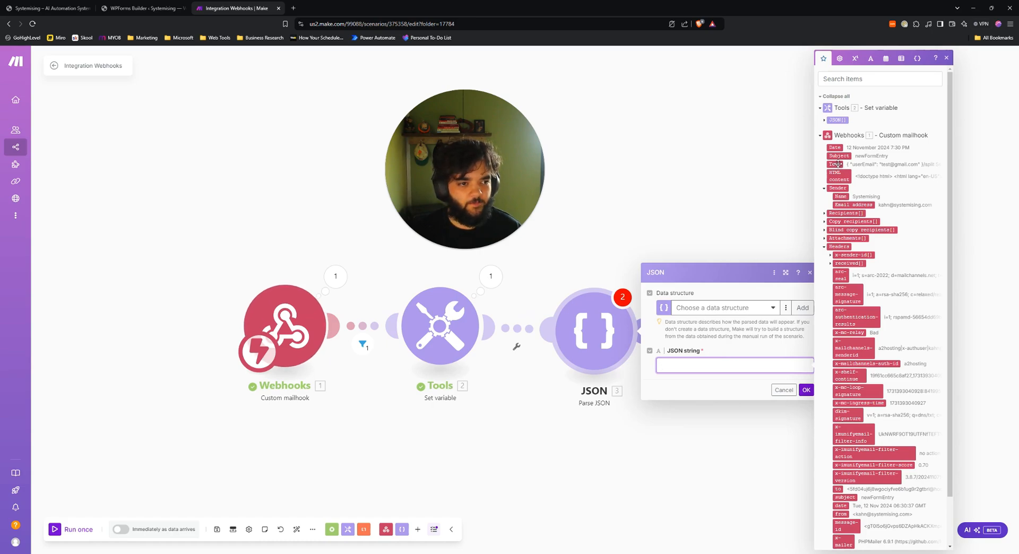
left_click(825, 122)
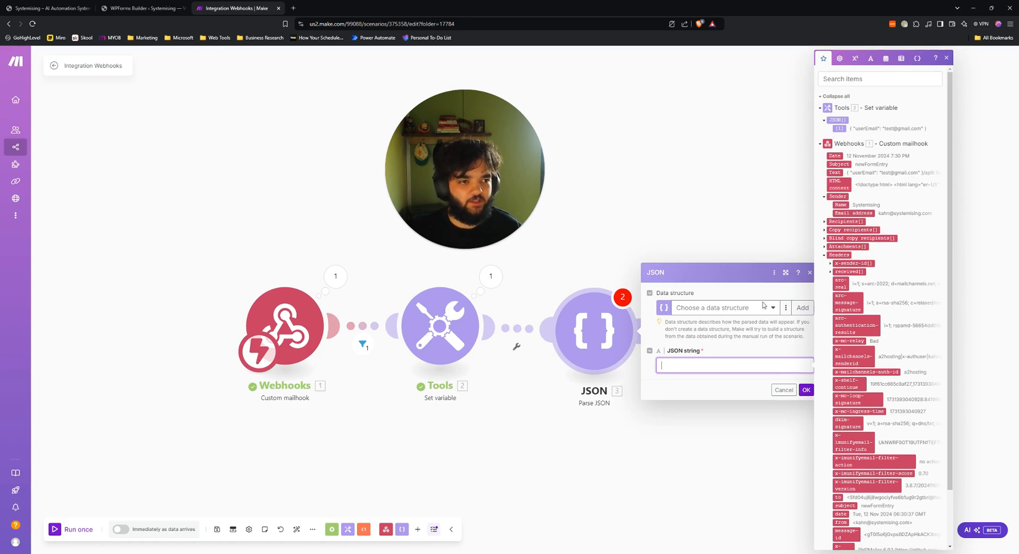
left_click(717, 369)
type("get")
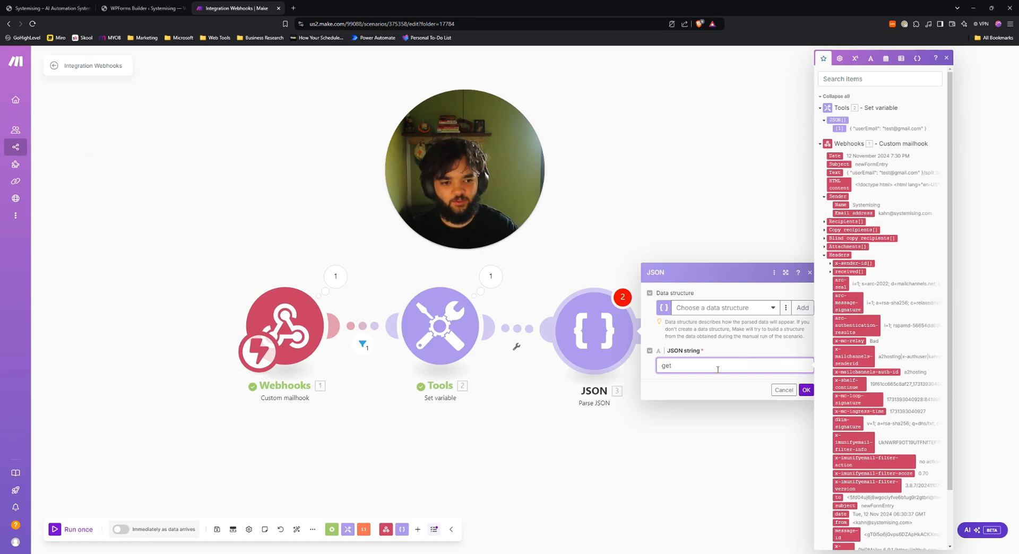
type("(")
left_click(837, 120)
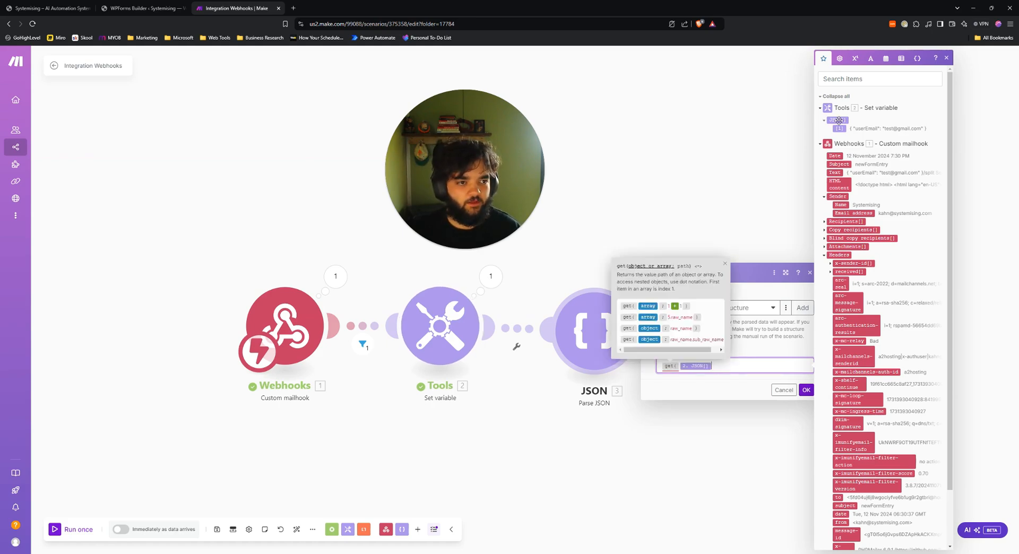
left_click(487, 285)
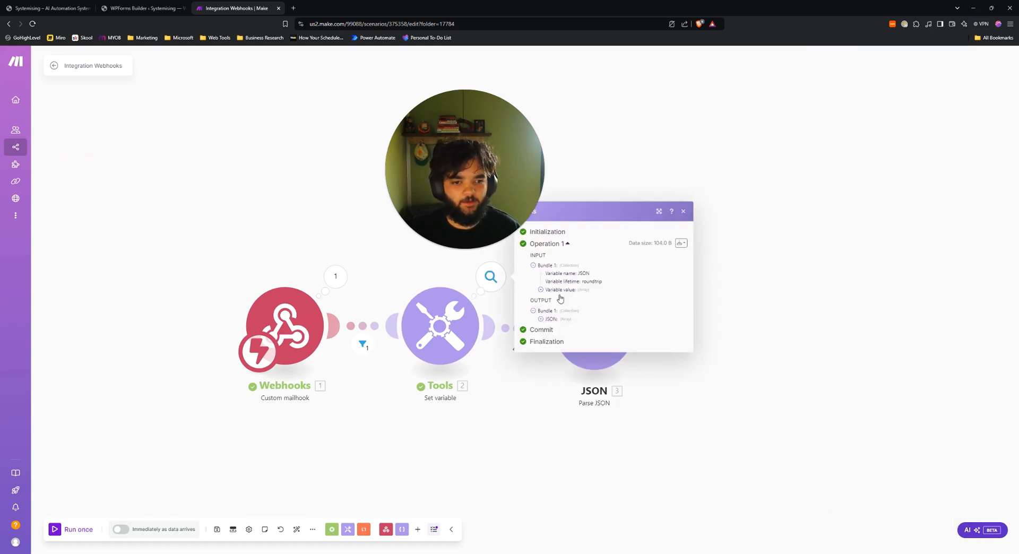
left_click(540, 319)
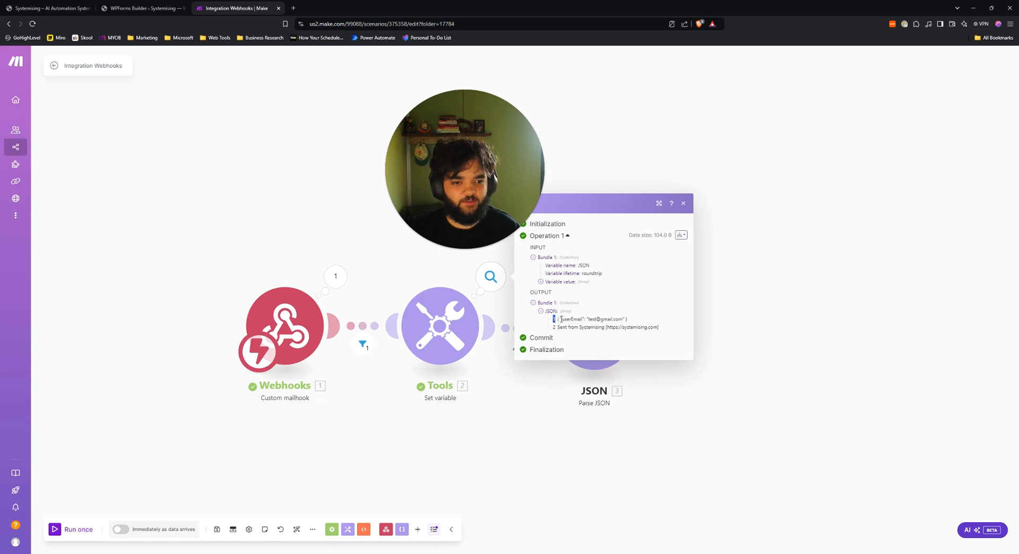
left_click(594, 329)
left_click(739, 364)
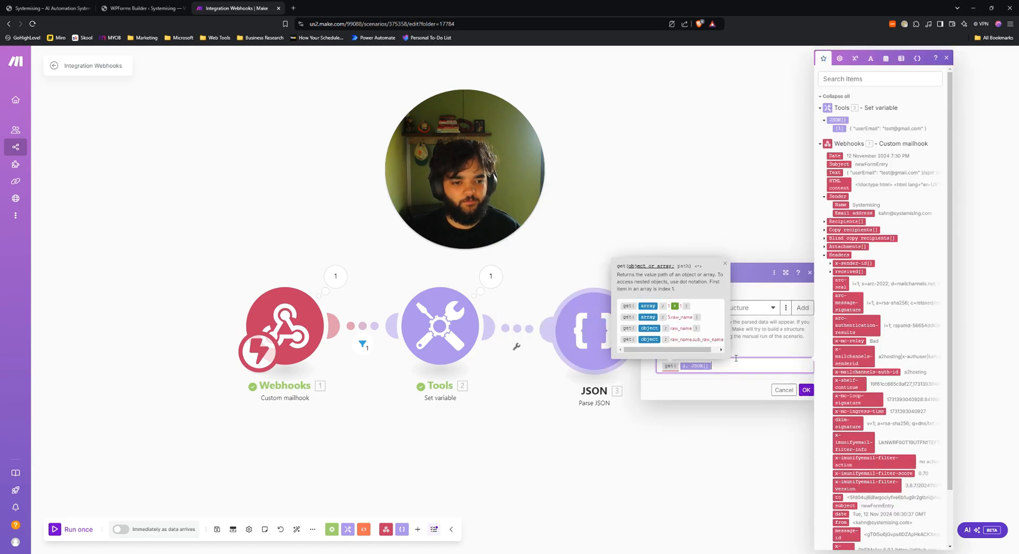
type(";1)")
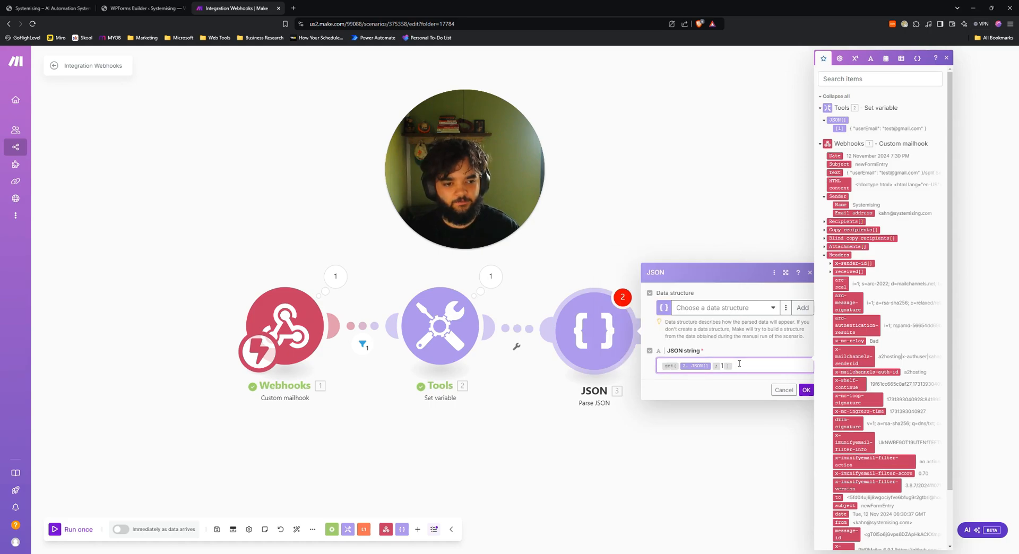
left_click(806, 389)
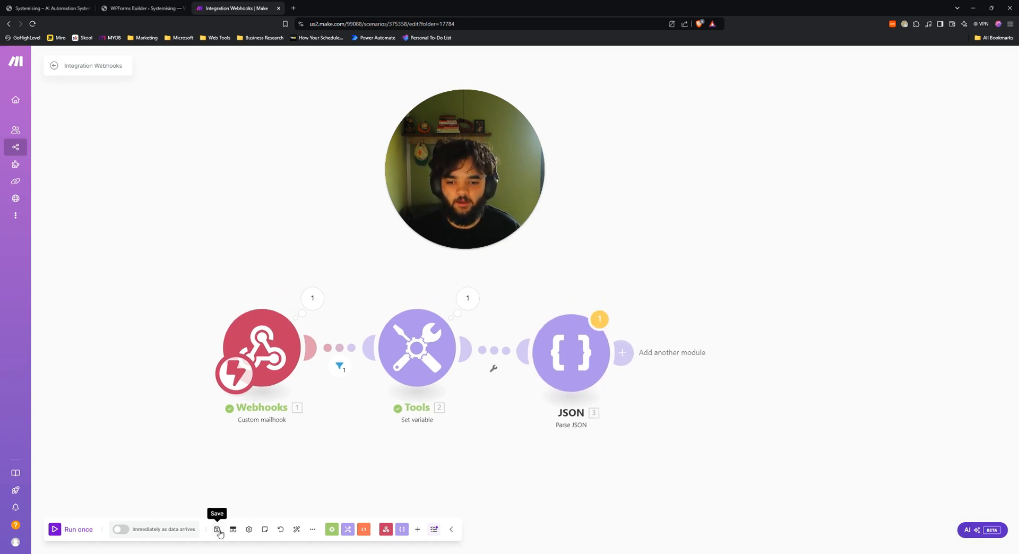
Start a one-off scenario run and reload the Systemising sign-up page.
left_click(85, 529)
key("Return")
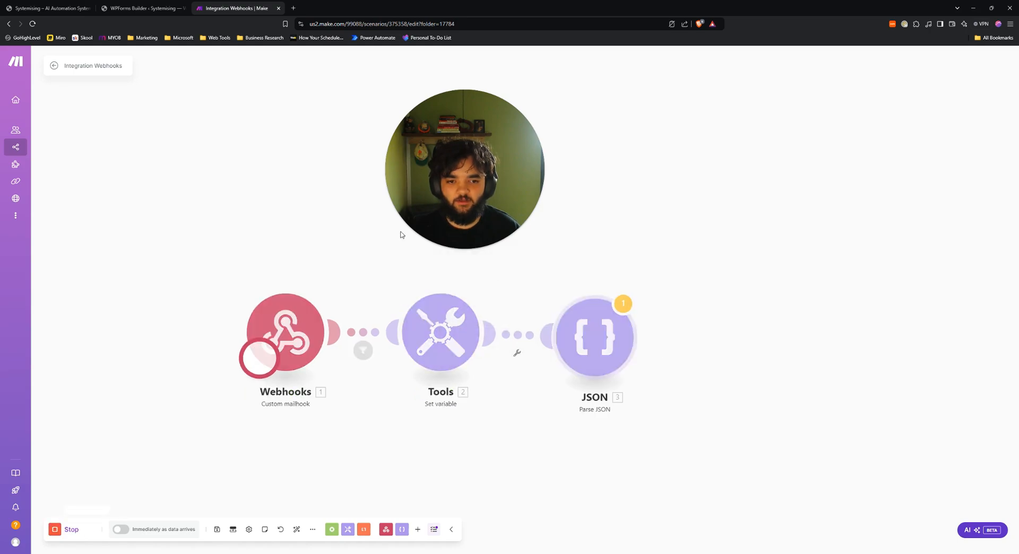
left_click(59, 7)
scroll(194, 161, "up", 2)
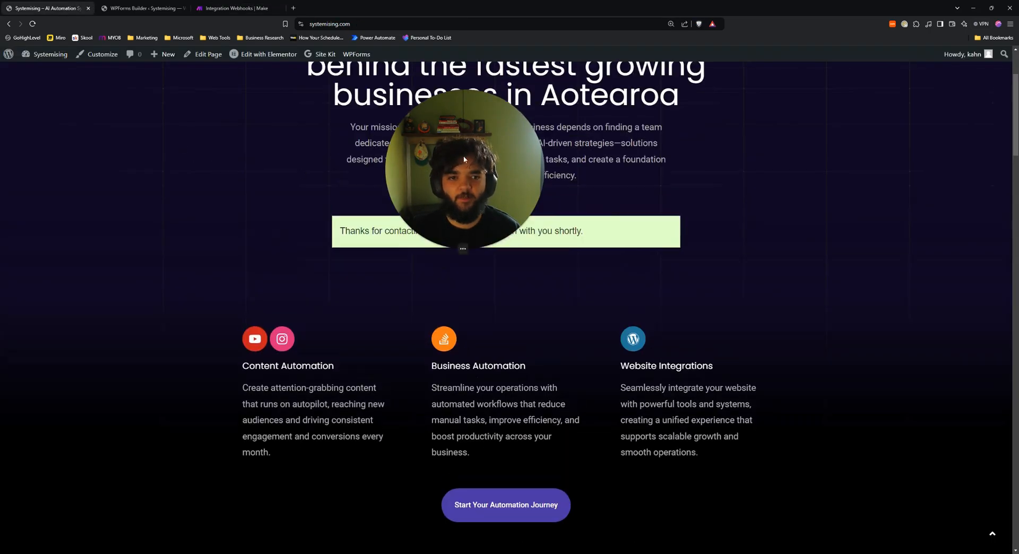
left_click_drag(470, 190, 861, 198)
key("F5")
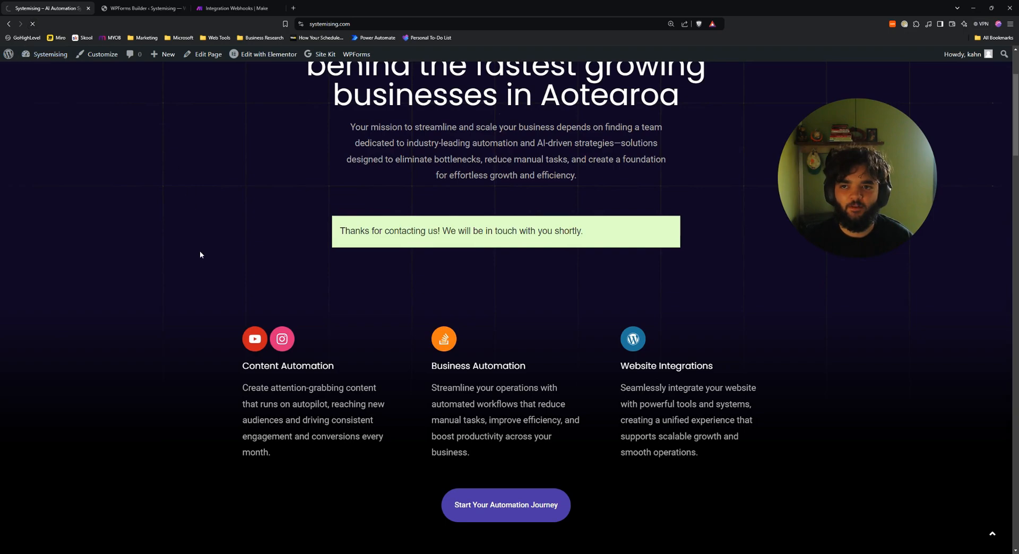
Submit a test email through the sign-up form and return to the Make scenario.
left_click(461, 228)
left_click(401, 252)
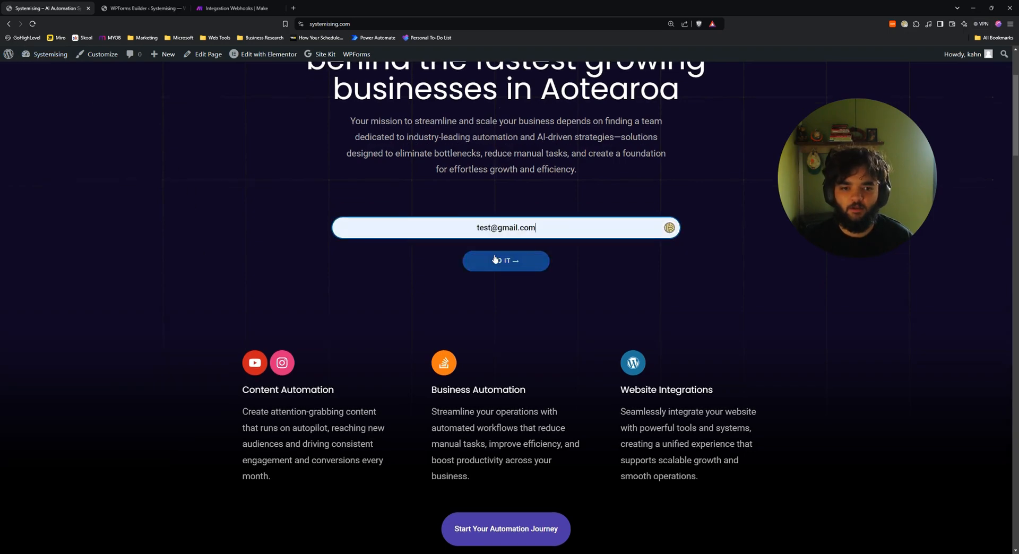
left_click(497, 261)
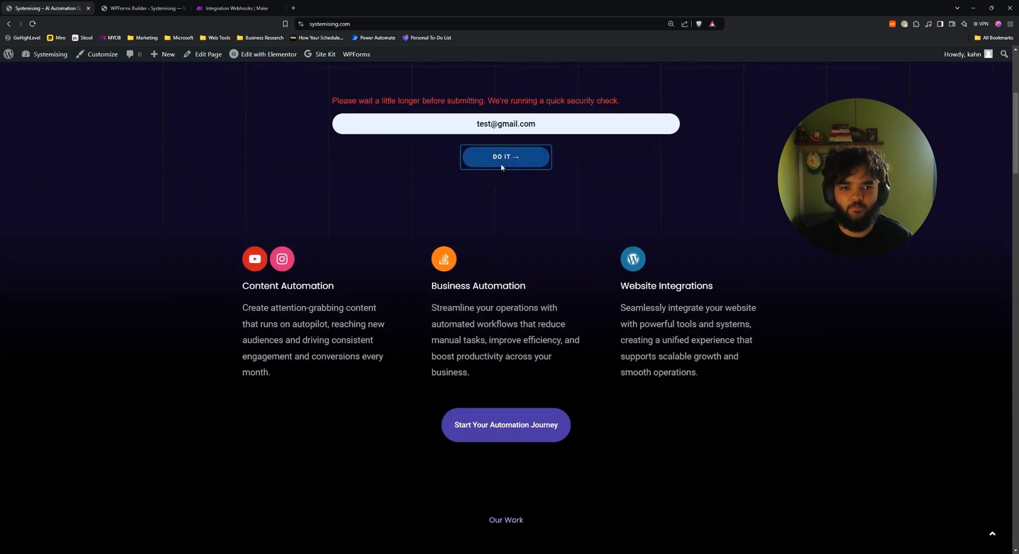
left_click(502, 158)
left_click(236, 8)
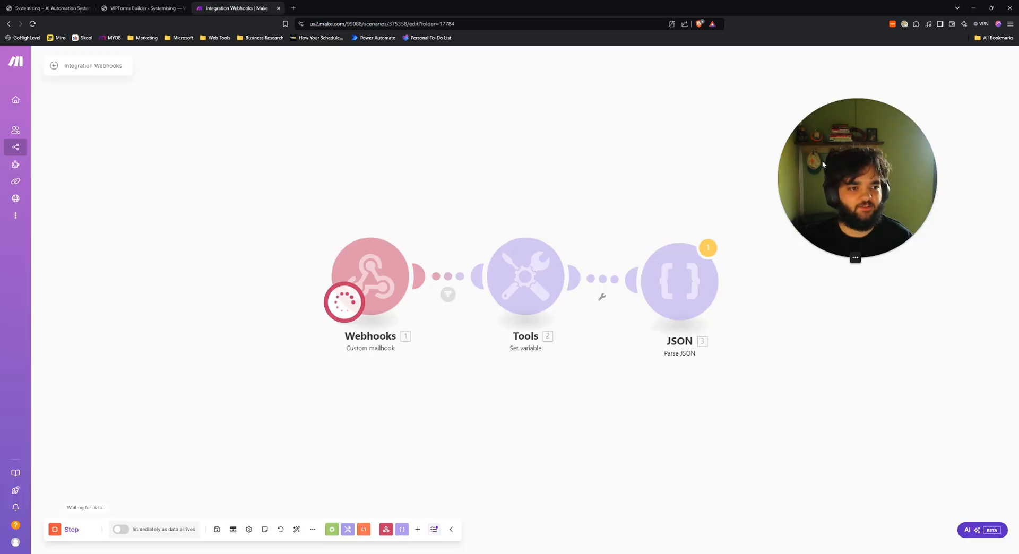
Check the JSON module's output showing the test userEmail, then add a module after Parse JSON.
left_click_drag(860, 166, 226, 170)
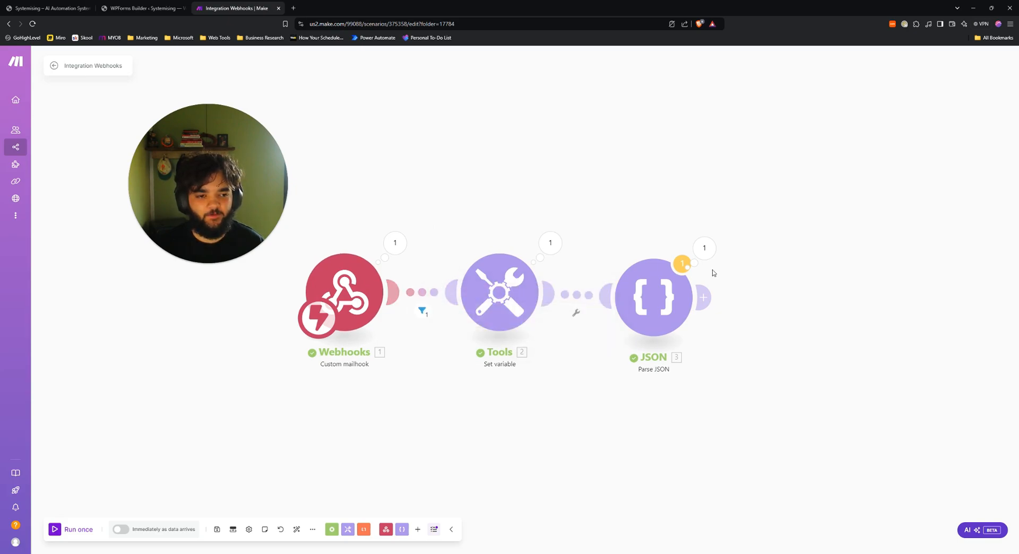
left_click(704, 247)
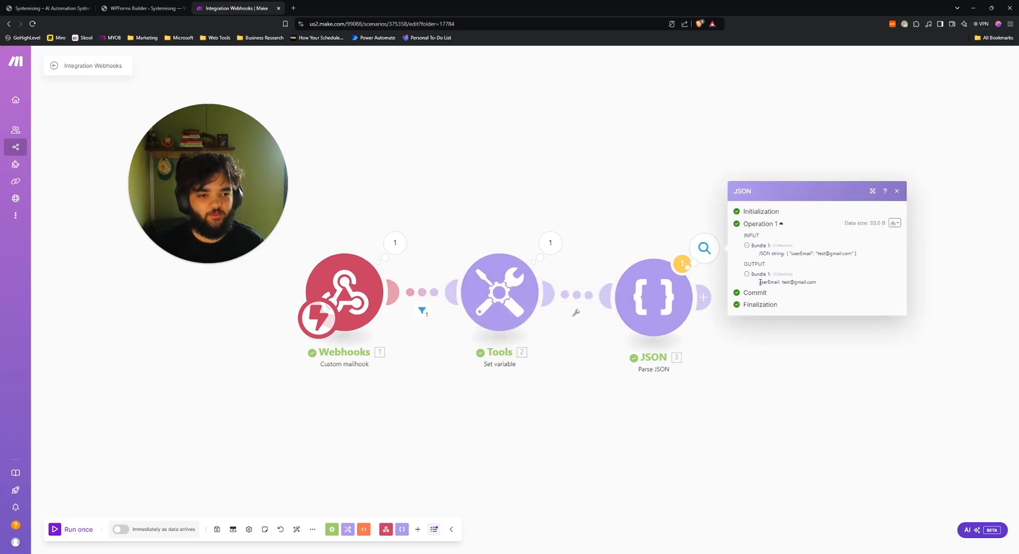
left_click(821, 286)
left_click(814, 325)
left_click(701, 296)
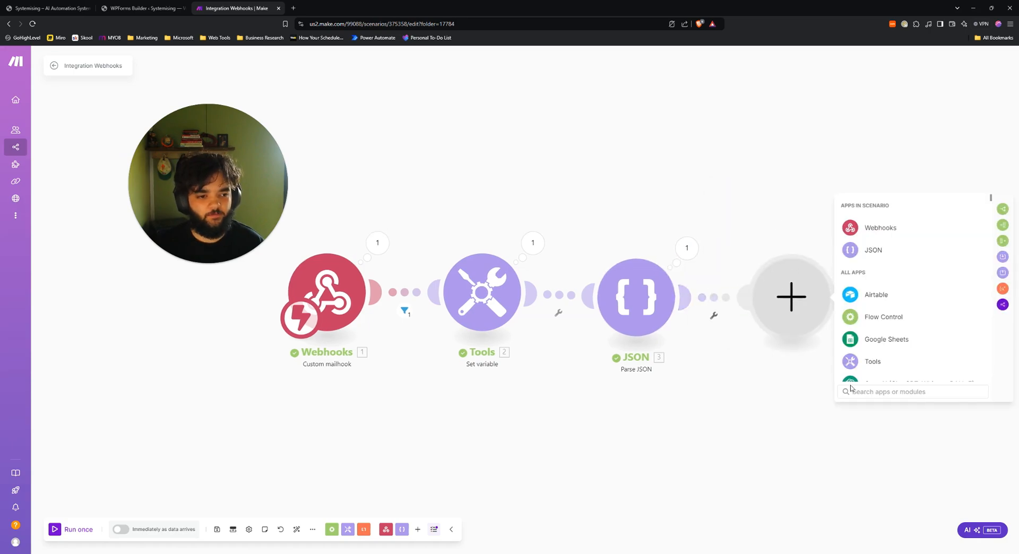
Add Mailchimp Add/Update a Subscriber on list Systemising, mapping Email Address to 3. userEmail.
type("mail")
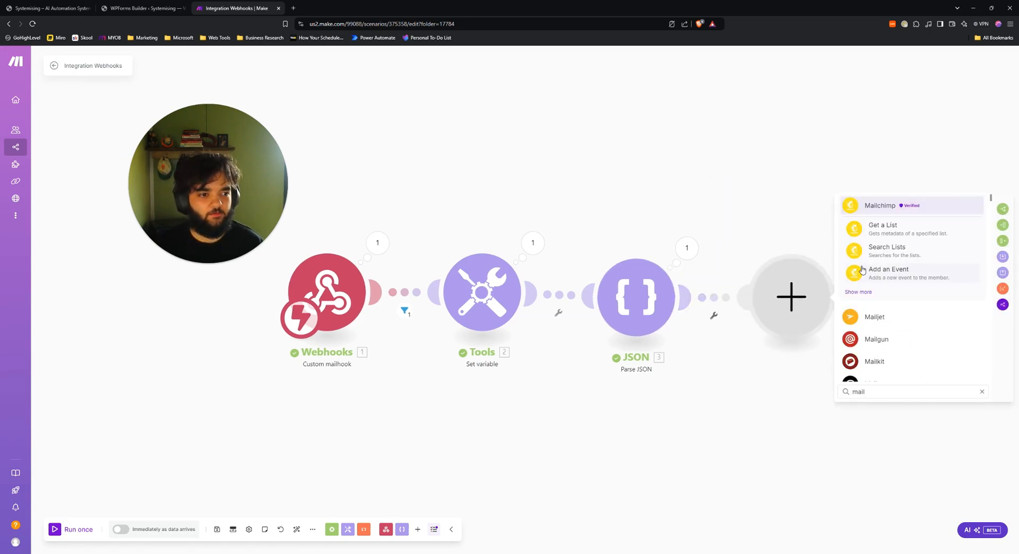
left_click(881, 210)
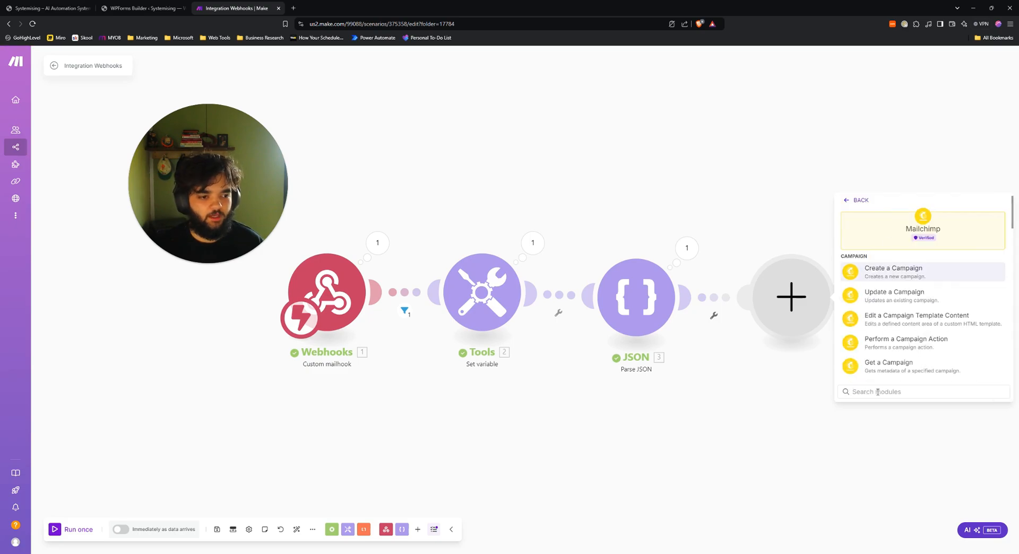
type("add")
left_click(922, 277)
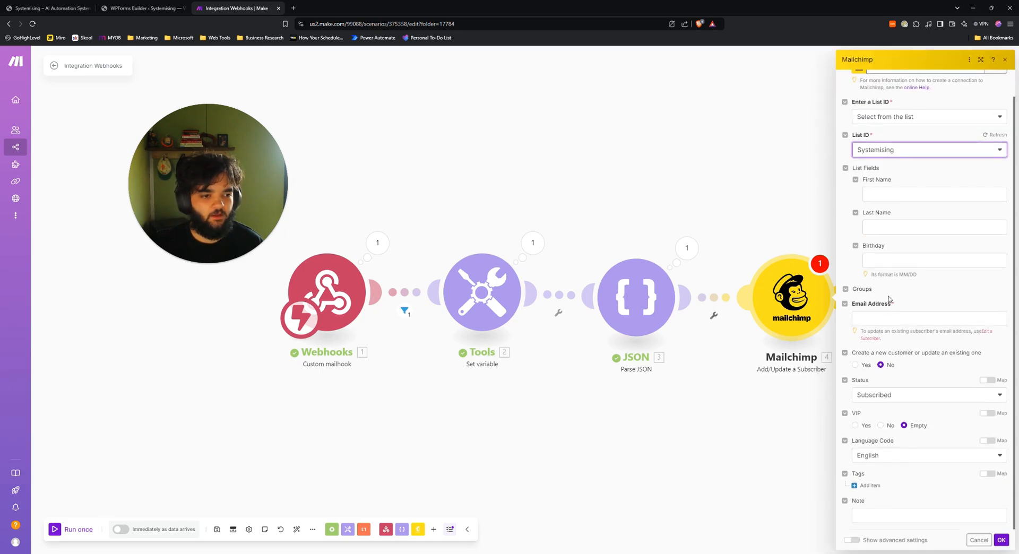
left_click(878, 318)
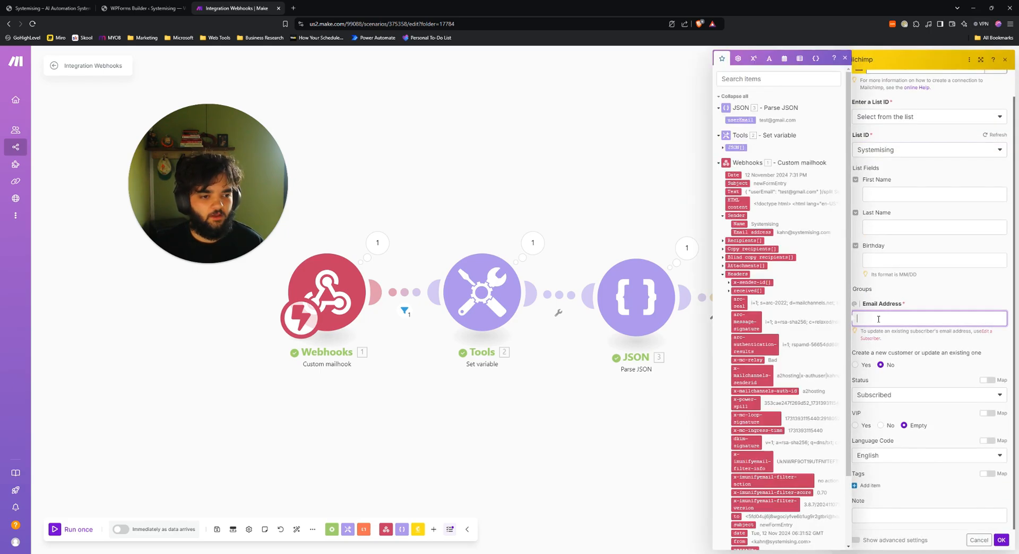
left_click(739, 119)
left_click(937, 296)
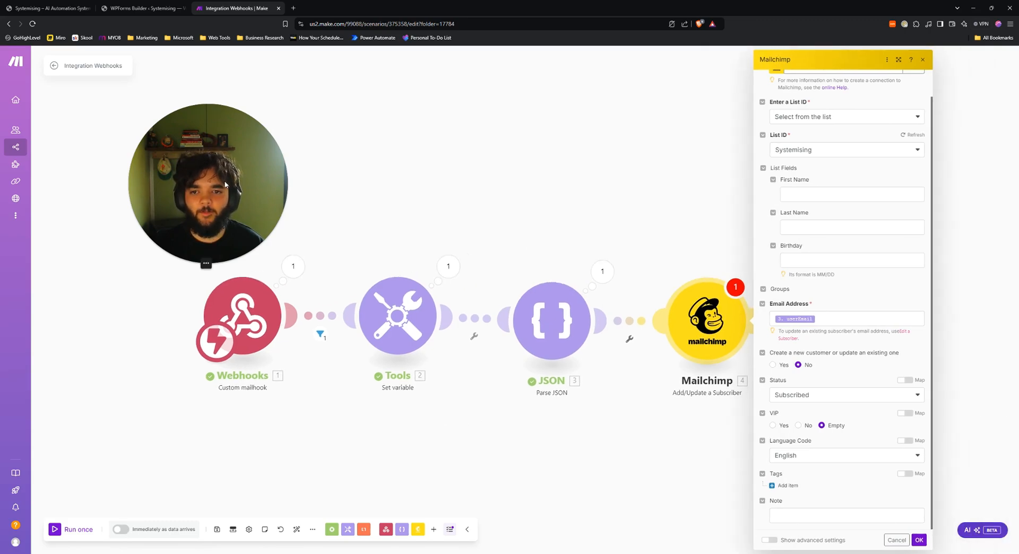
left_click_drag(225, 184, 193, 175)
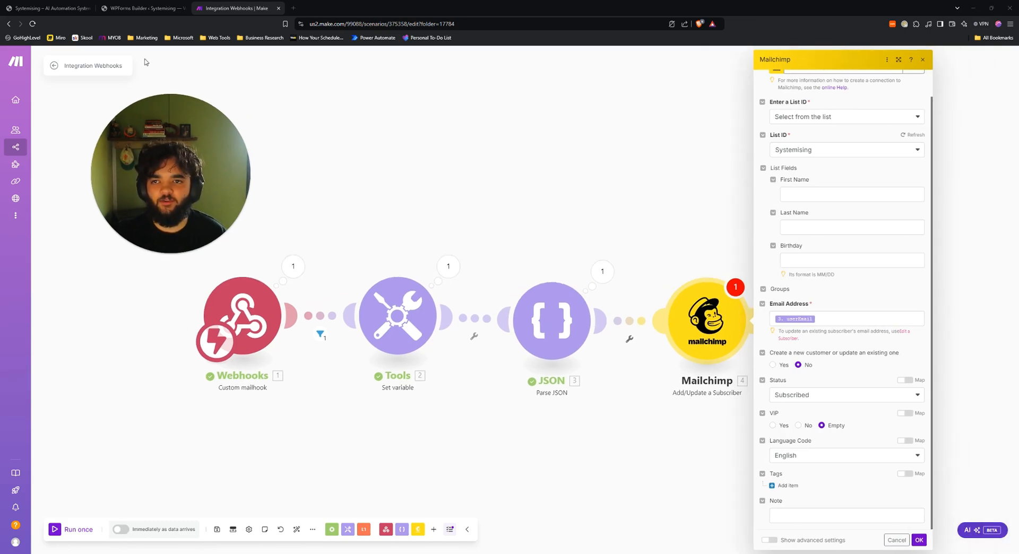
left_click(140, 6)
left_click(74, 8)
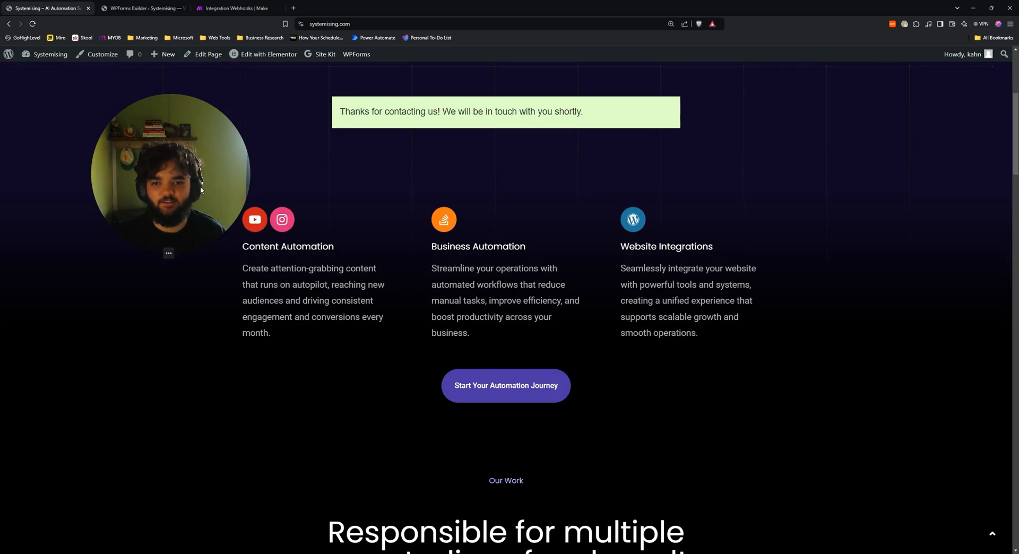
scroll(436, 362, "down", 20)
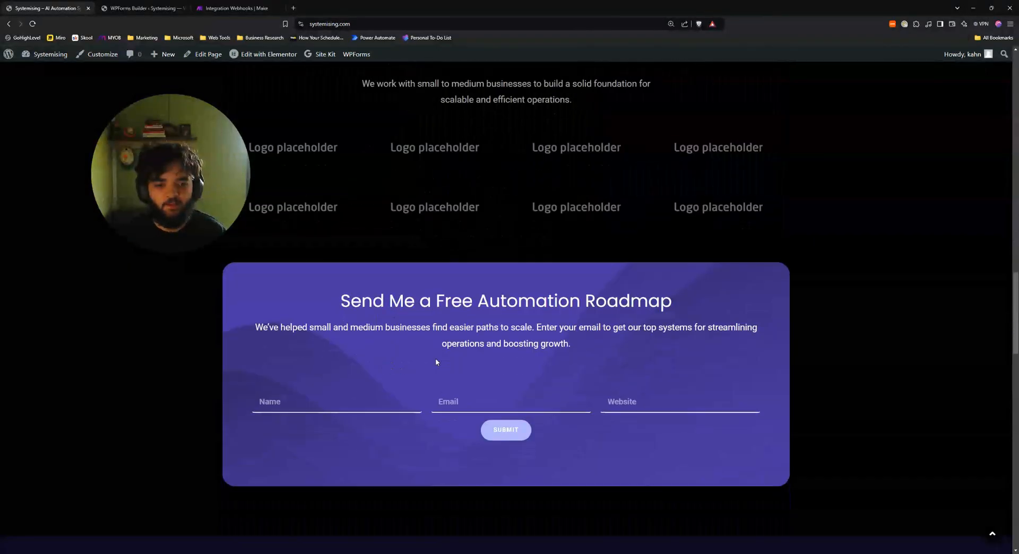
scroll(436, 362, "down", 3)
scroll(332, 305, "up", 2)
left_click_drag(337, 256, 627, 318)
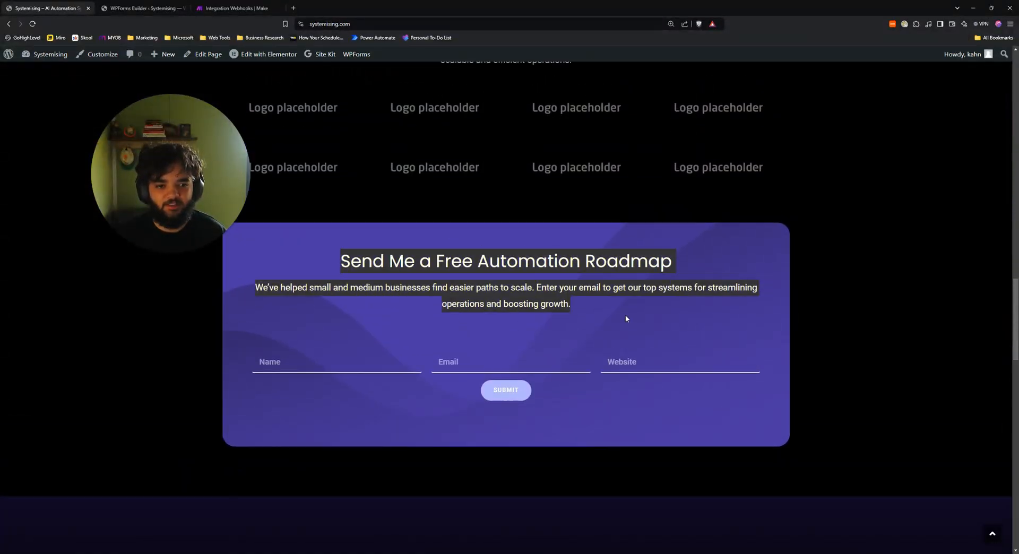
left_click(380, 343)
left_click(560, 362)
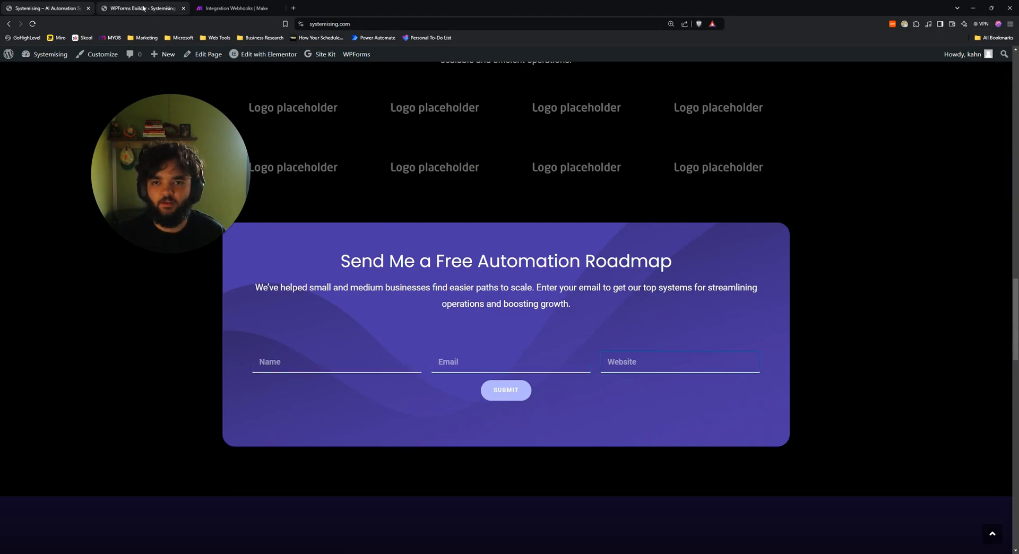
left_click(234, 8)
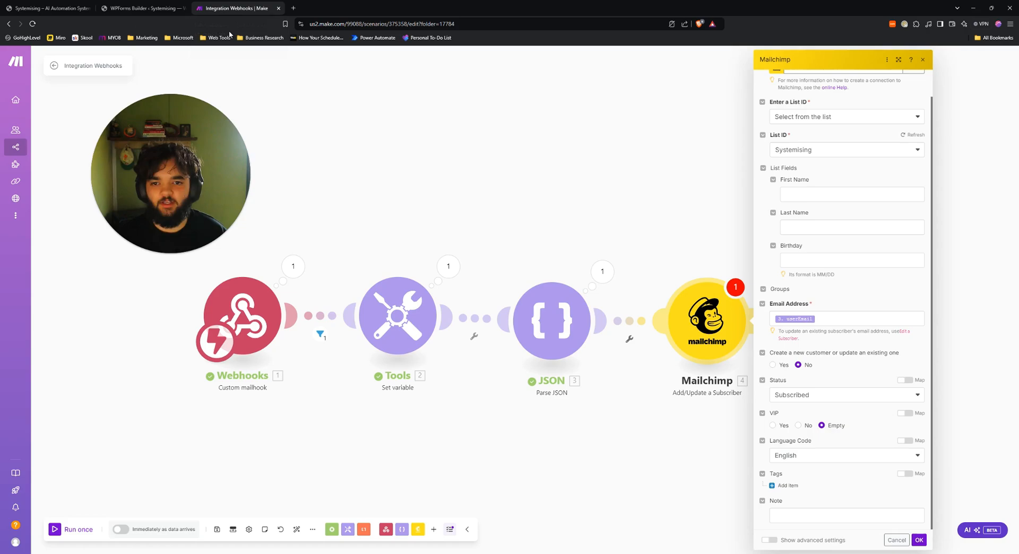
Close the Mailchimp settings and delete the Mailchimp module.
left_click(505, 221)
right_click(709, 359)
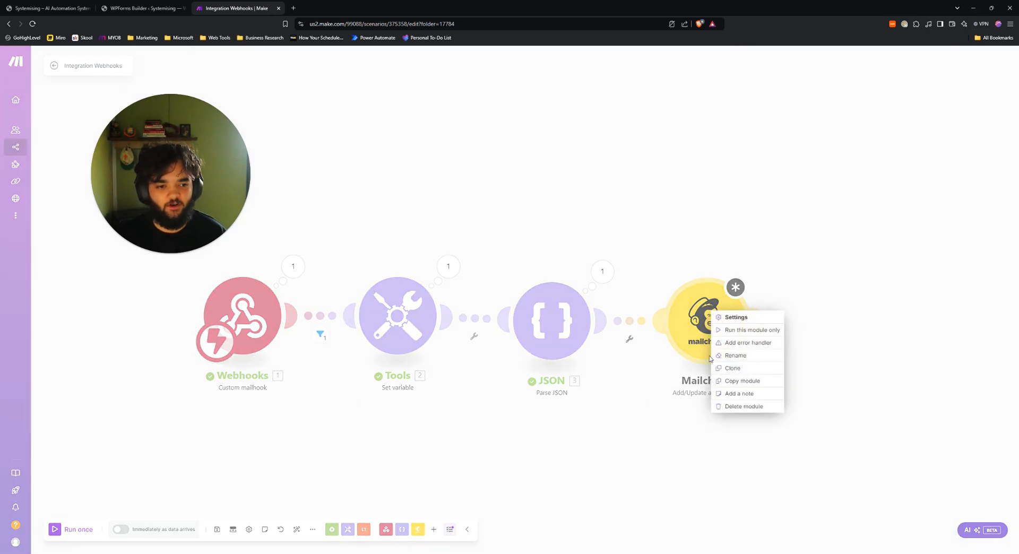
left_click(743, 406)
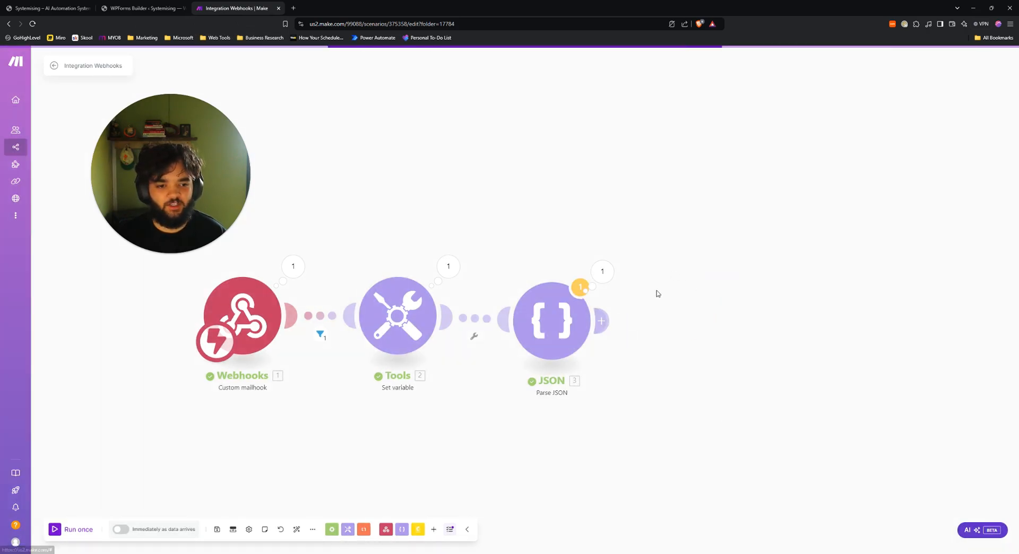
Copy the Webhooks mailhook address and go to the WPForms forms overview.
left_click(247, 311)
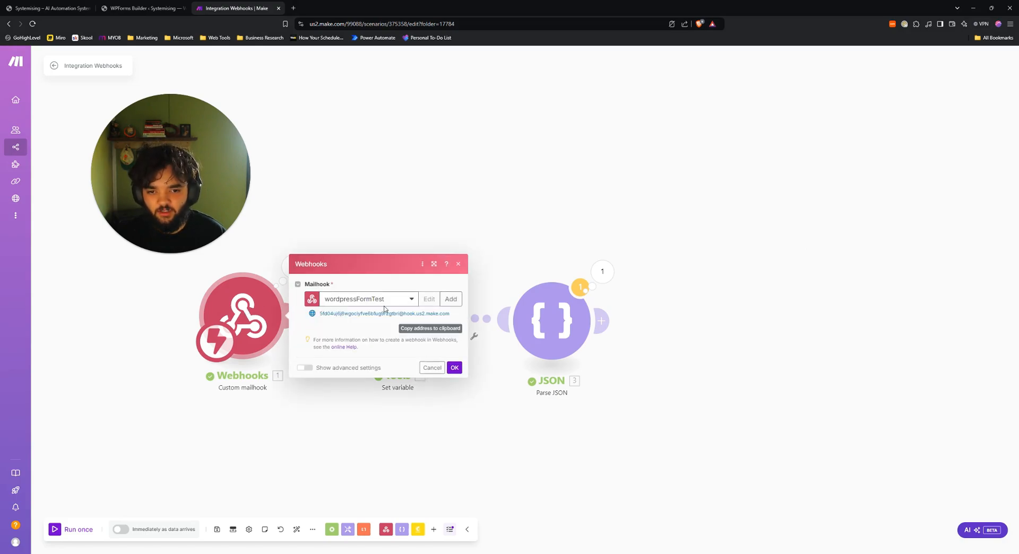
left_click(442, 328)
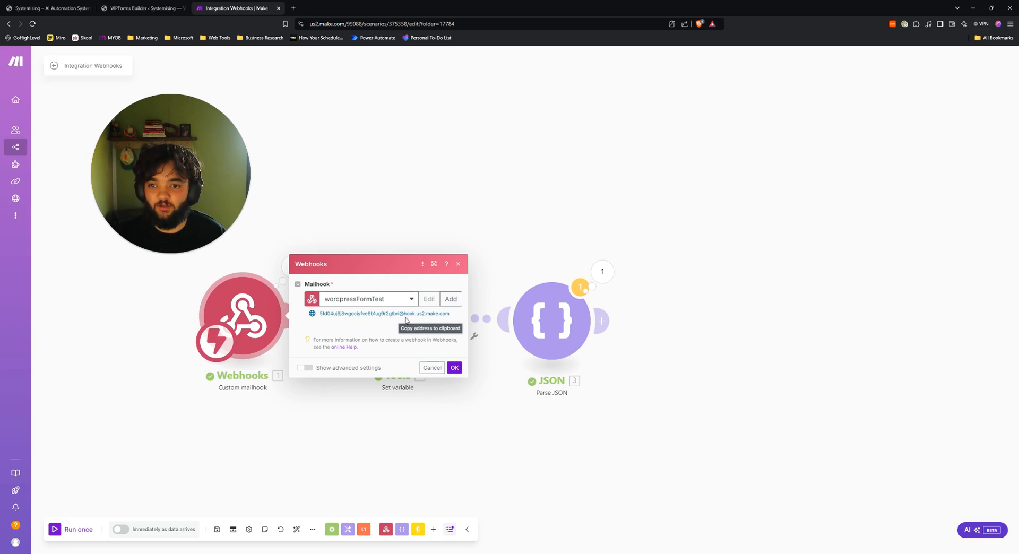
left_click(143, 8)
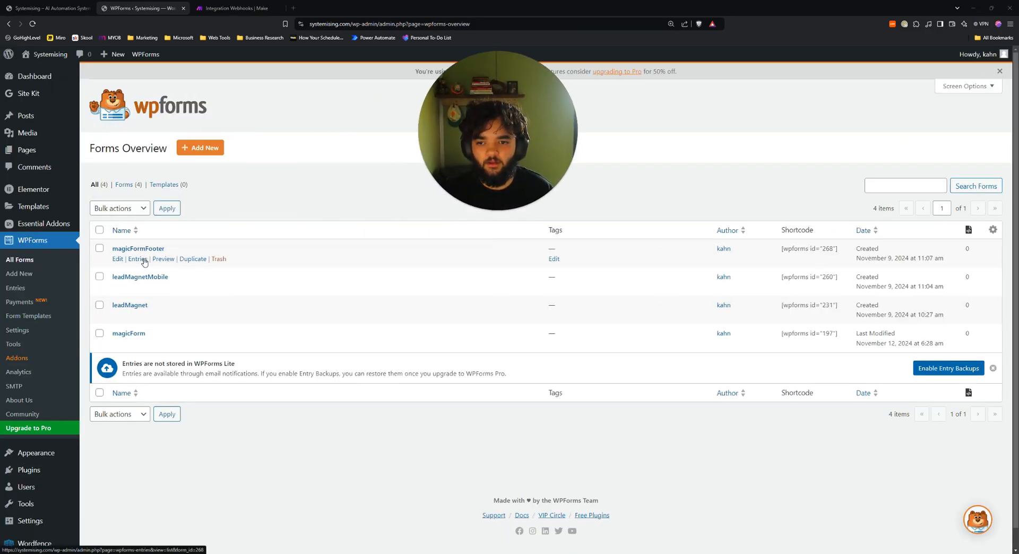
Enable leadMagnet's email notifications and set the recipient to the Make mailhook address.
left_click(118, 316)
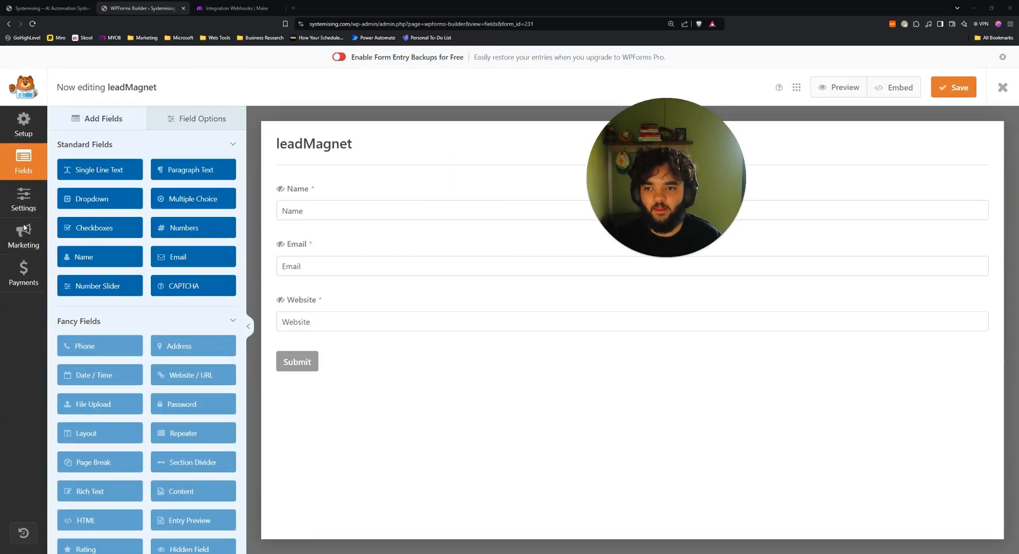
left_click(24, 199)
left_click(130, 199)
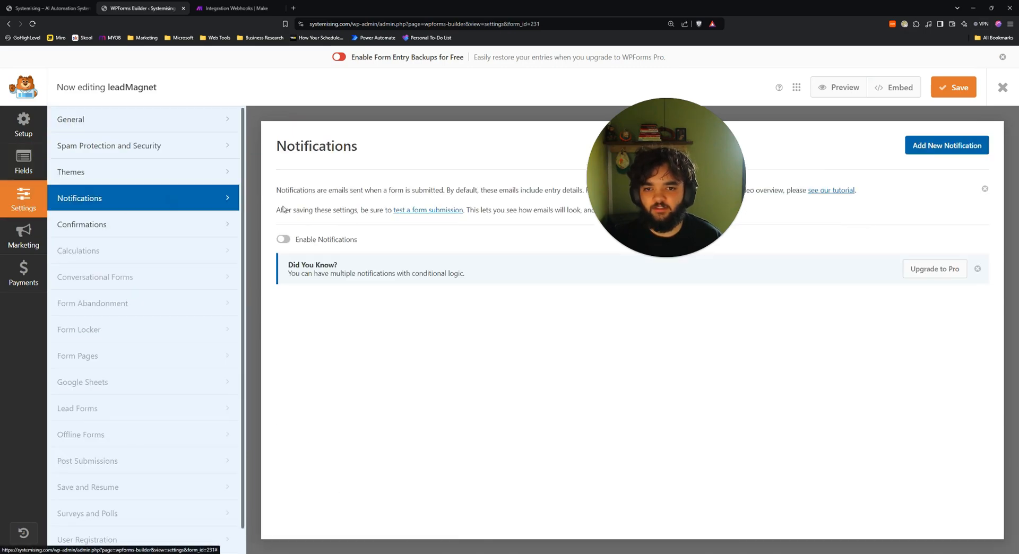
left_click(330, 237)
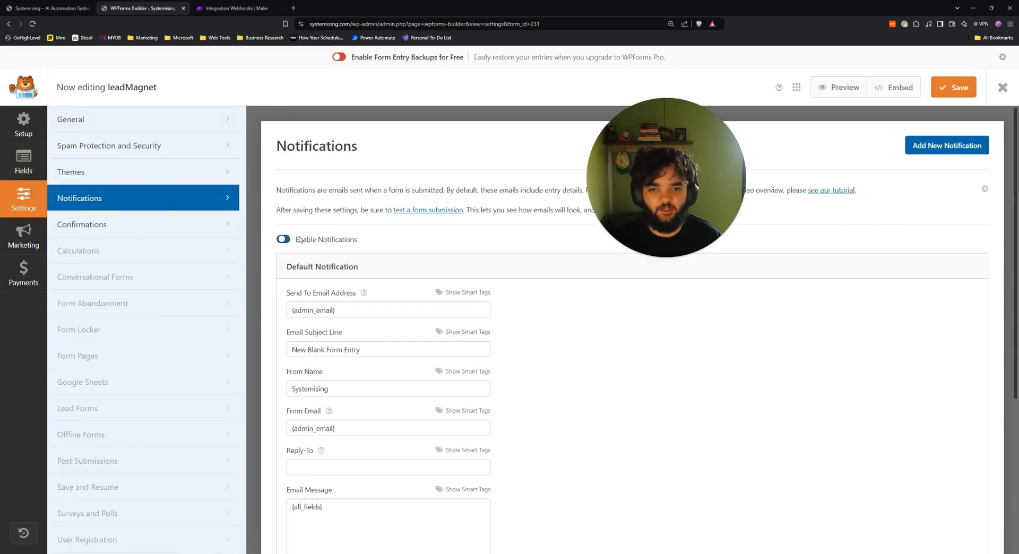
scroll(439, 296, "down", 1)
triple_click(388, 270)
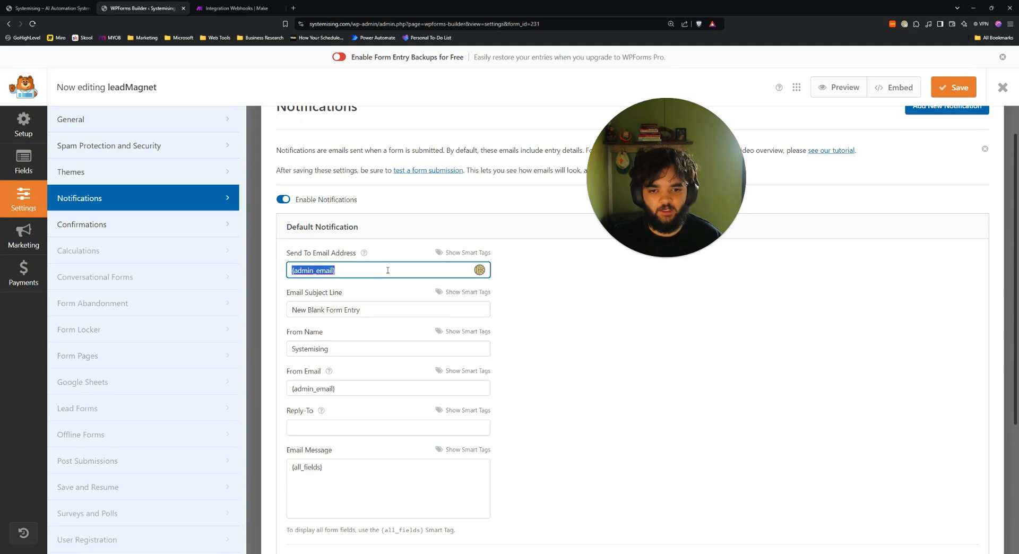
key("ctrl+v")
key("ctrl+a")
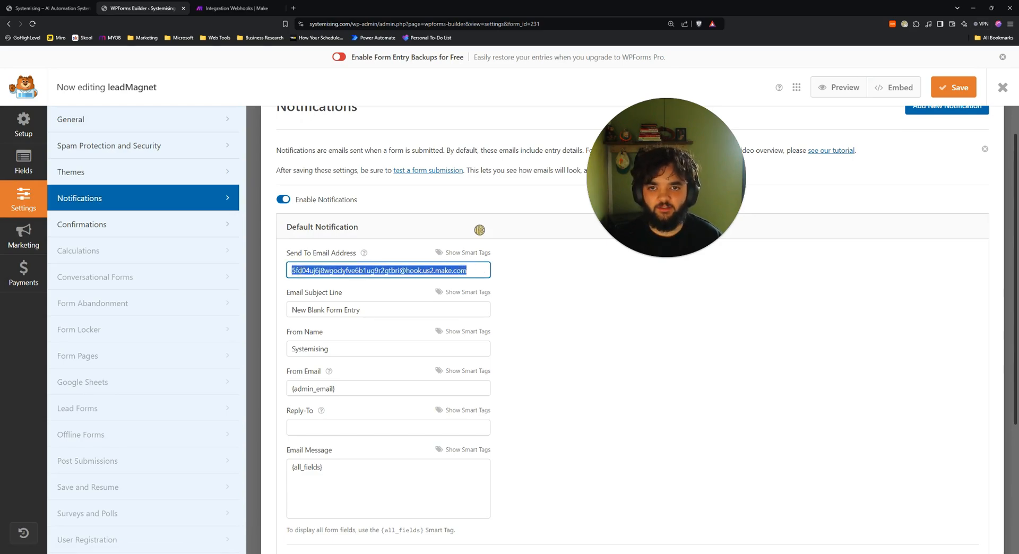
left_click(239, 6)
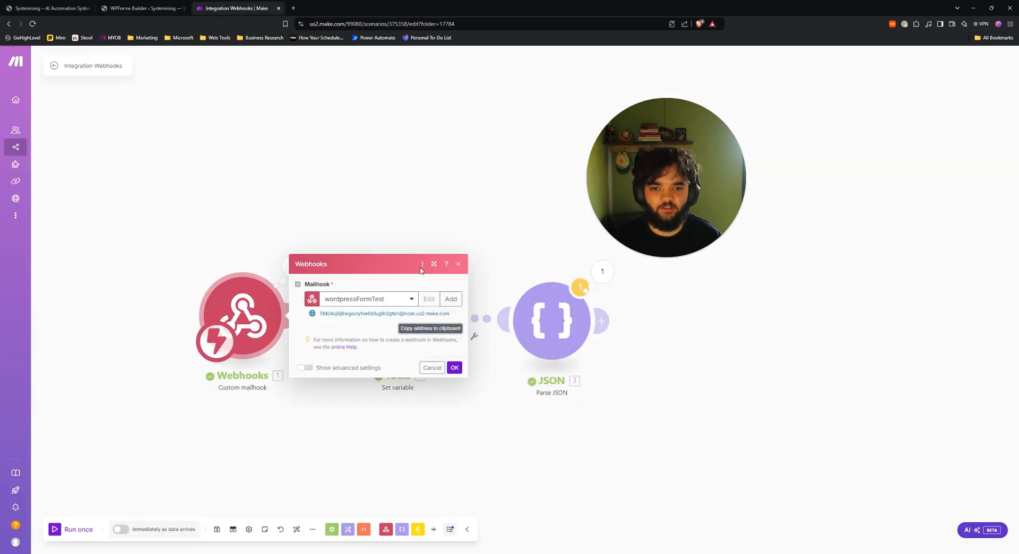
left_click(48, 8)
left_click(143, 8)
Set the notification subject to newFormEntry.
scroll(396, 331, "down", 1)
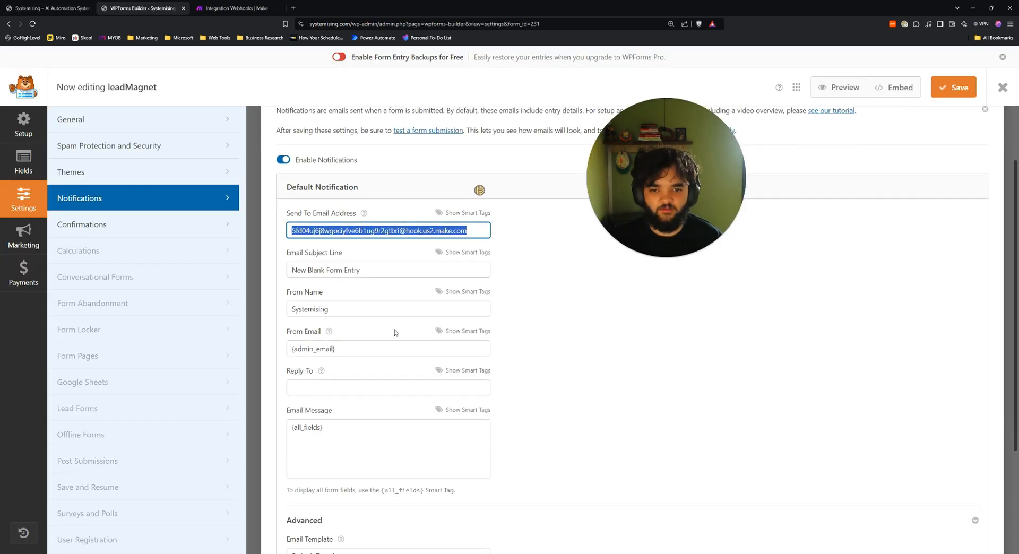
left_click(381, 269)
key("ctrl+a")
type("newForm")
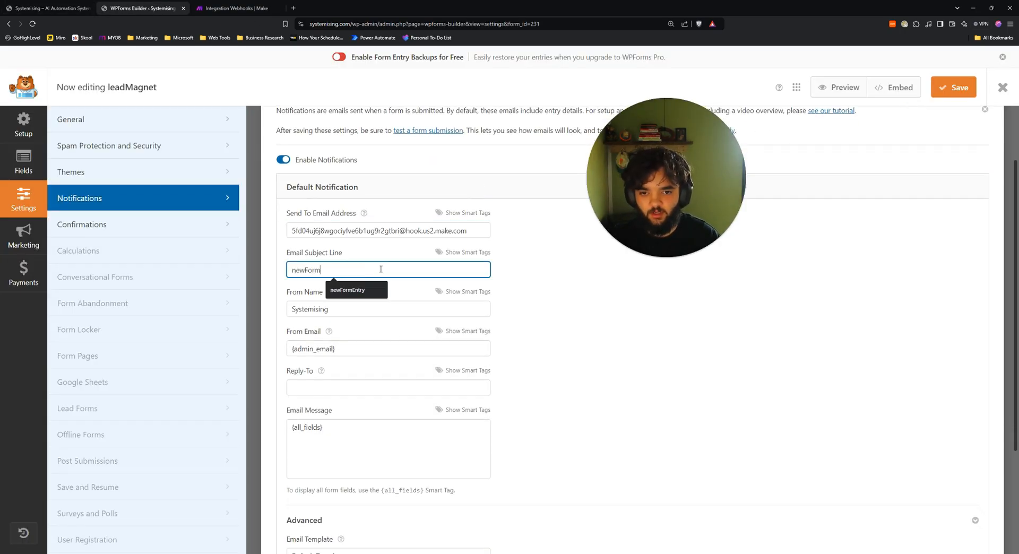
left_click(359, 292)
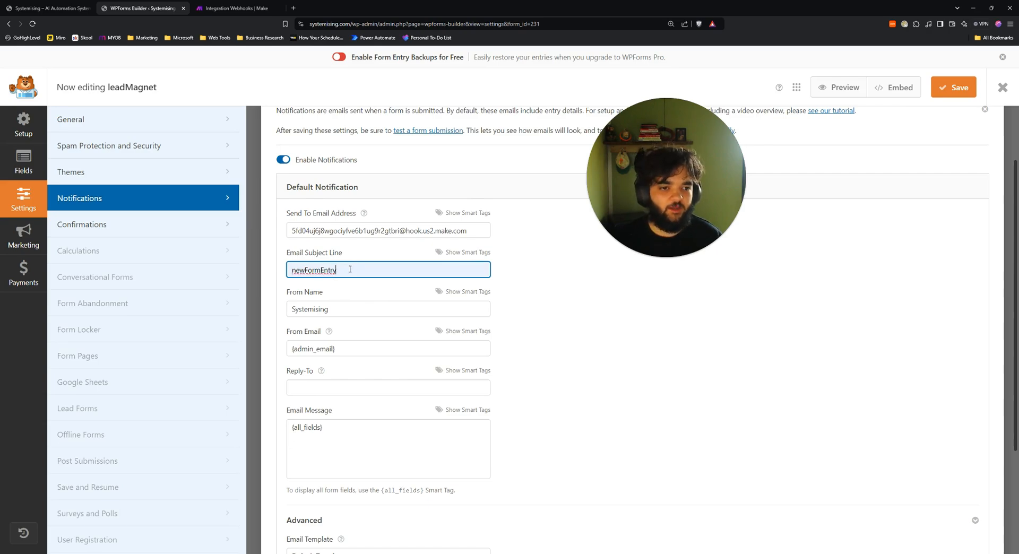
left_click_drag(350, 269, 288, 270)
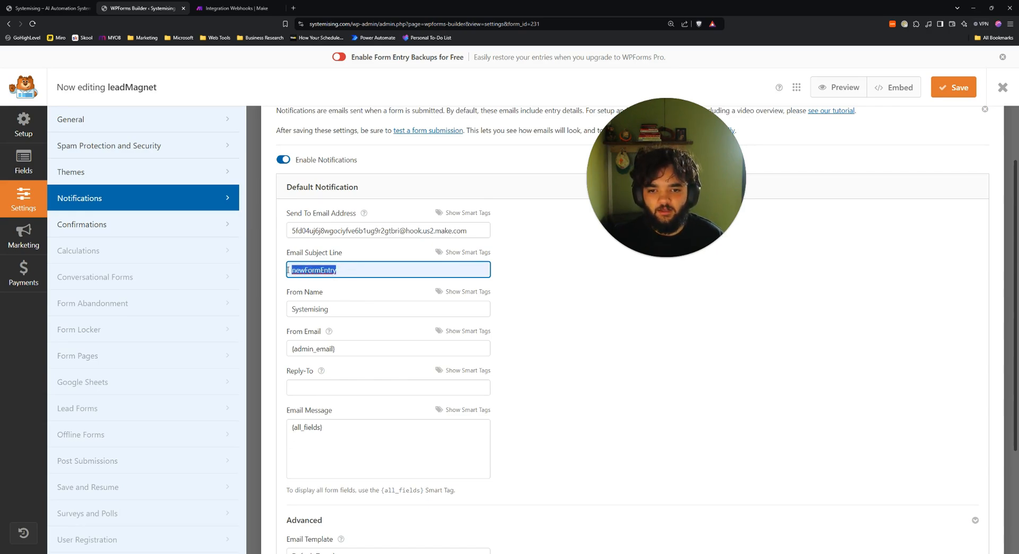
Replace the message with JSON starting with "userName" mapped to the Name field tag.
scroll(359, 391, "down", 2)
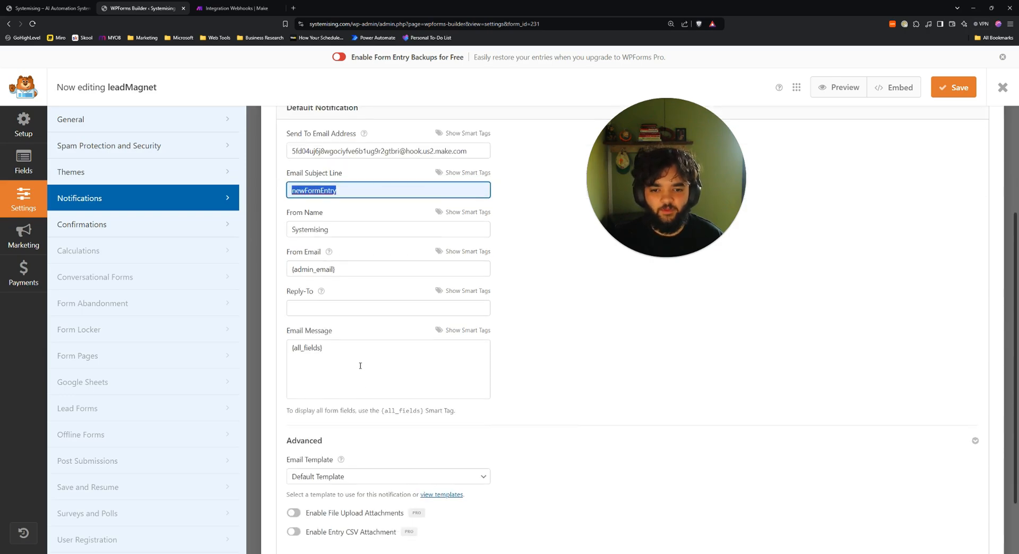
triple_click(350, 348)
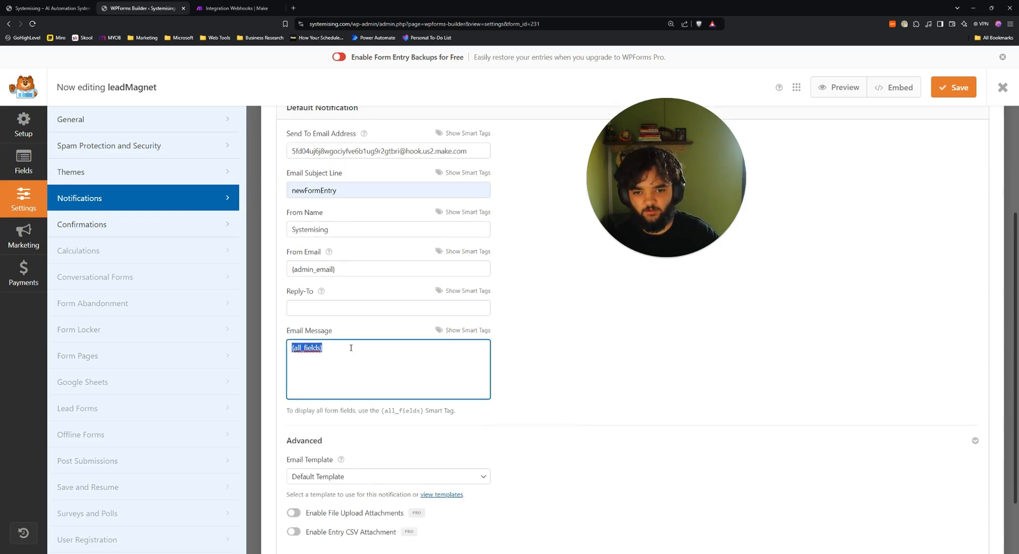
key("BackSpace")
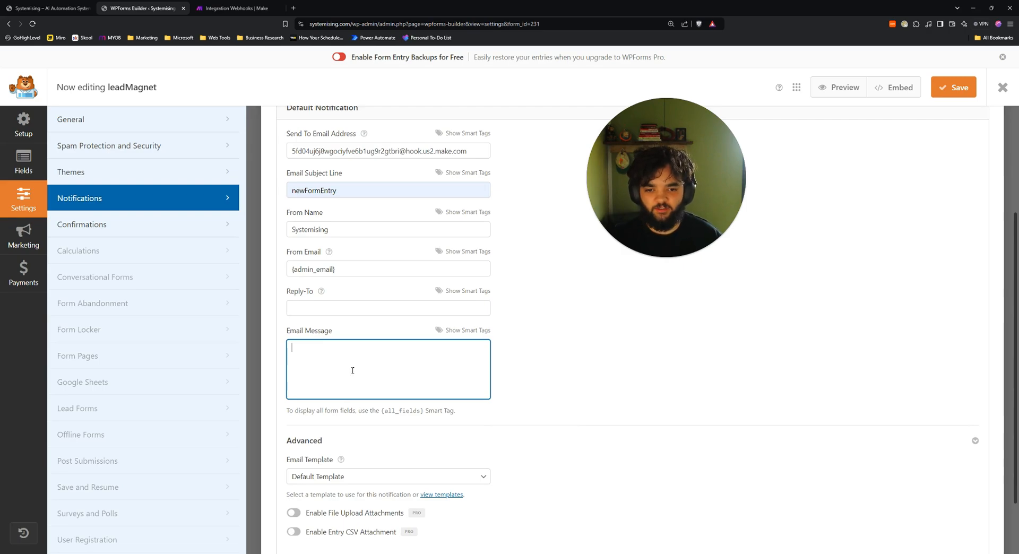
type("{")
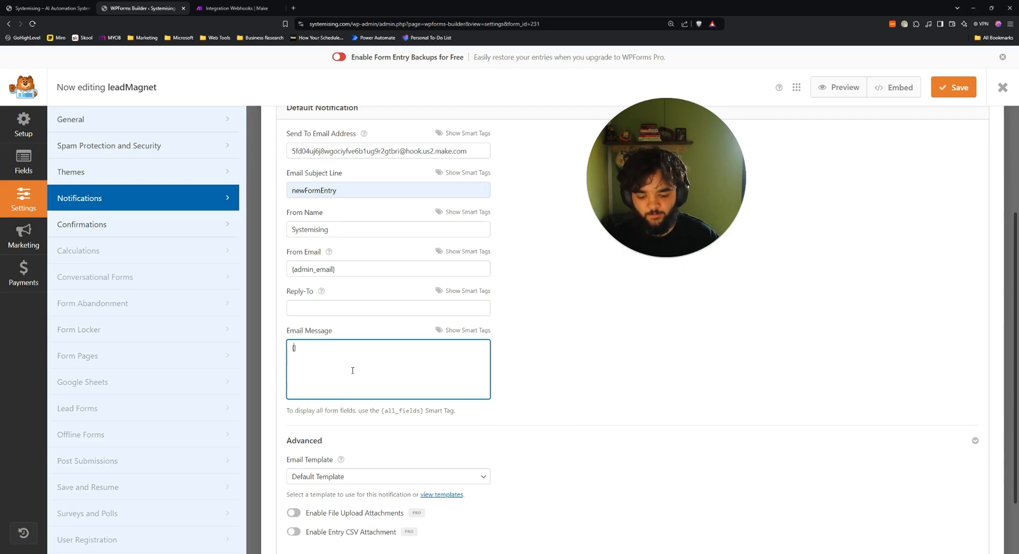
type("::")
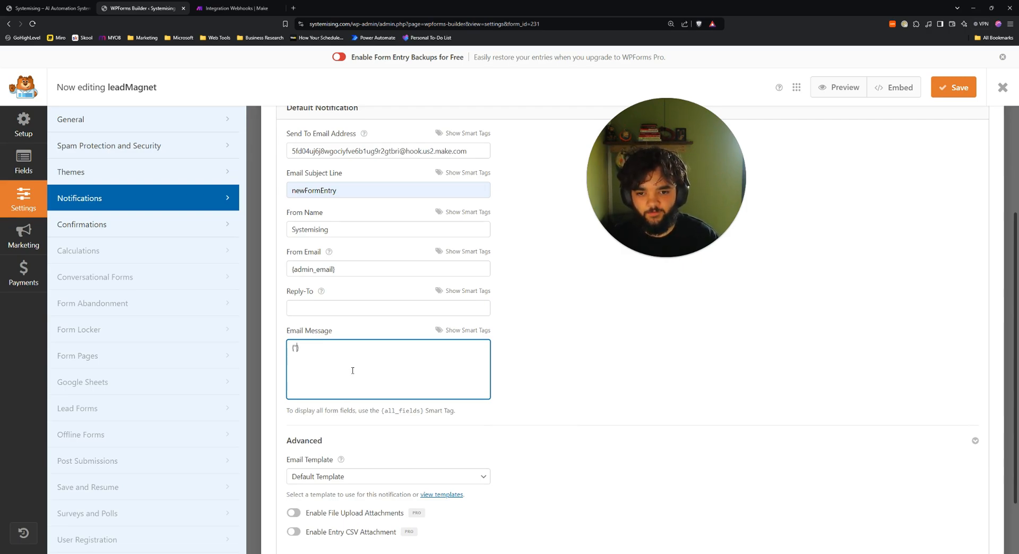
type("\"userName")
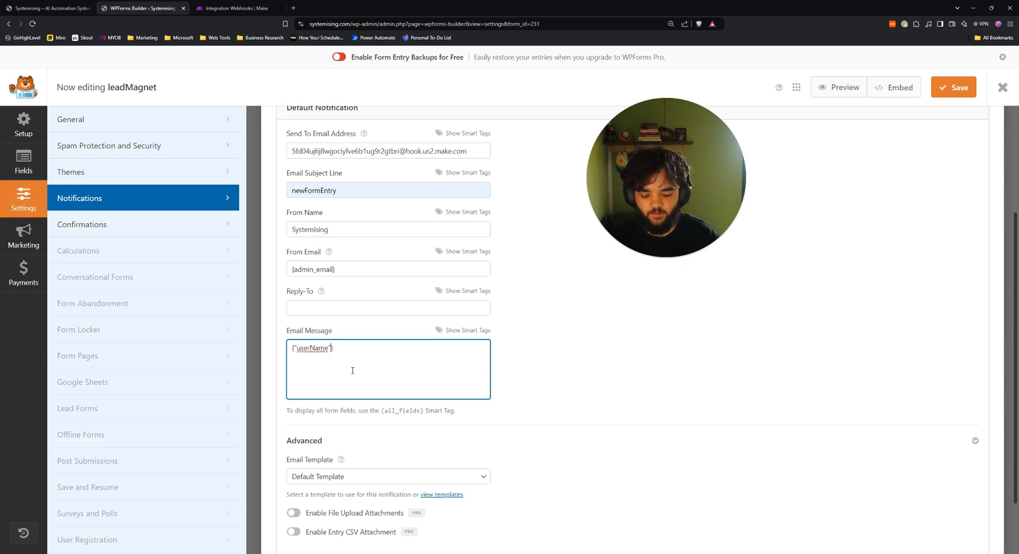
type(": \"\"")
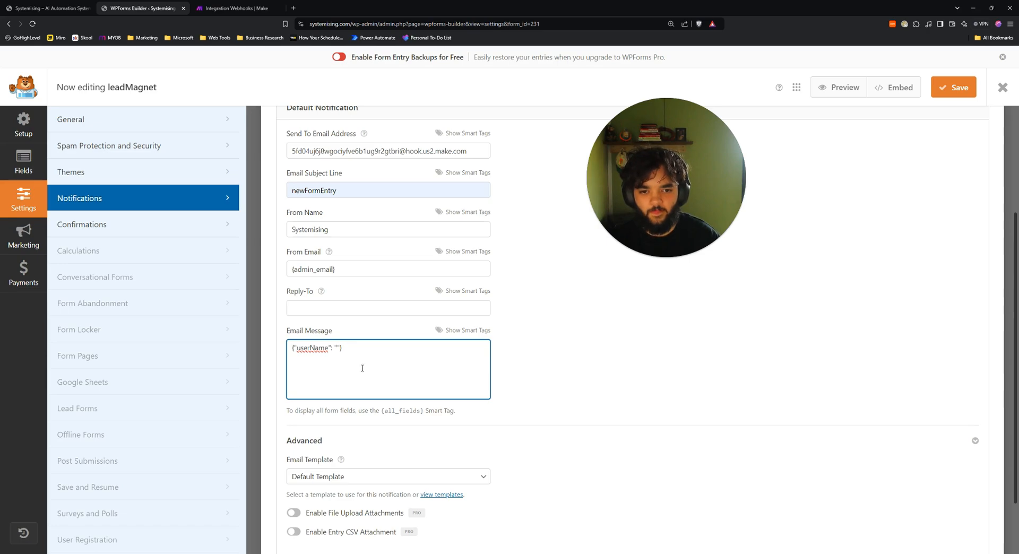
left_click(451, 330)
left_click(324, 370)
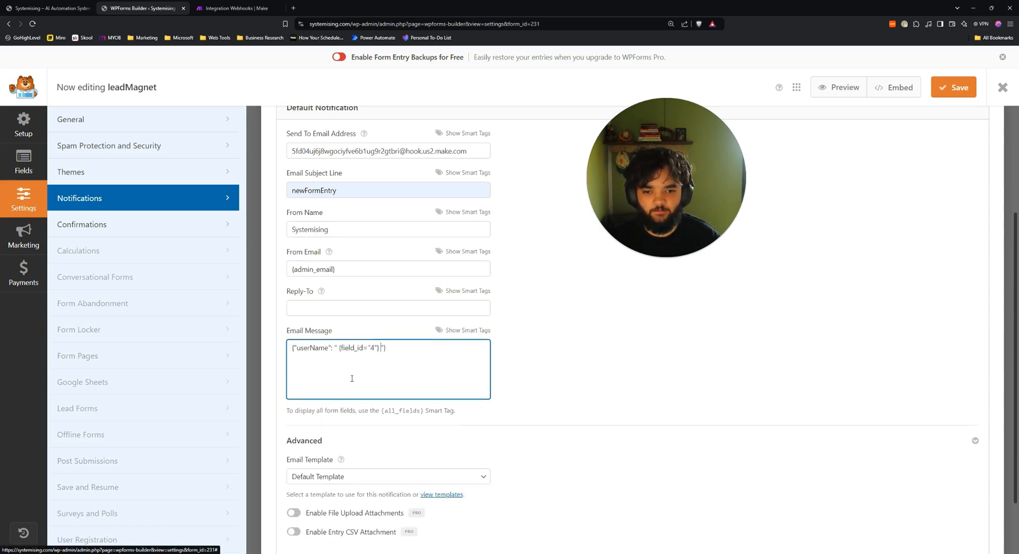
left_click(338, 351)
key("BackSpace")
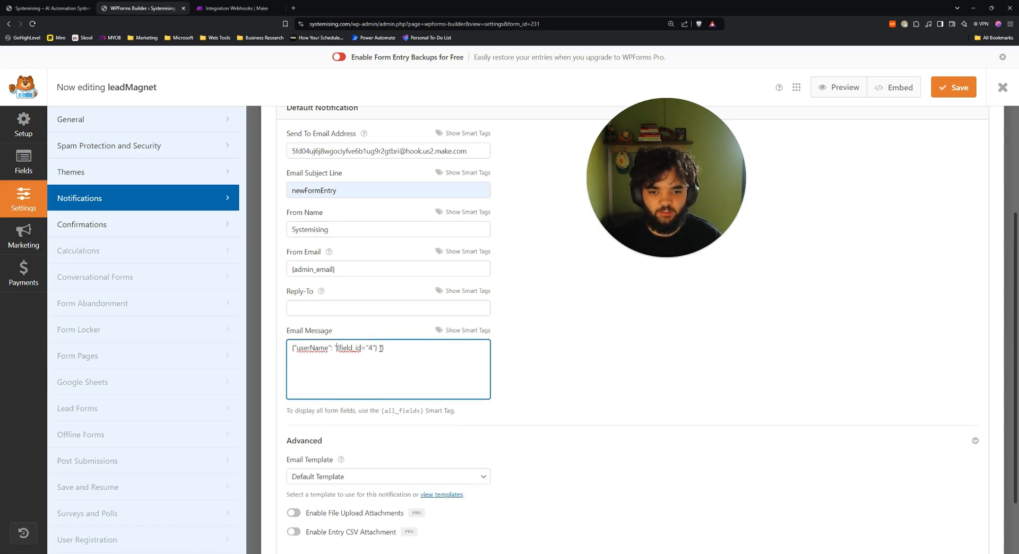
left_click(380, 347)
key("BackSpace")
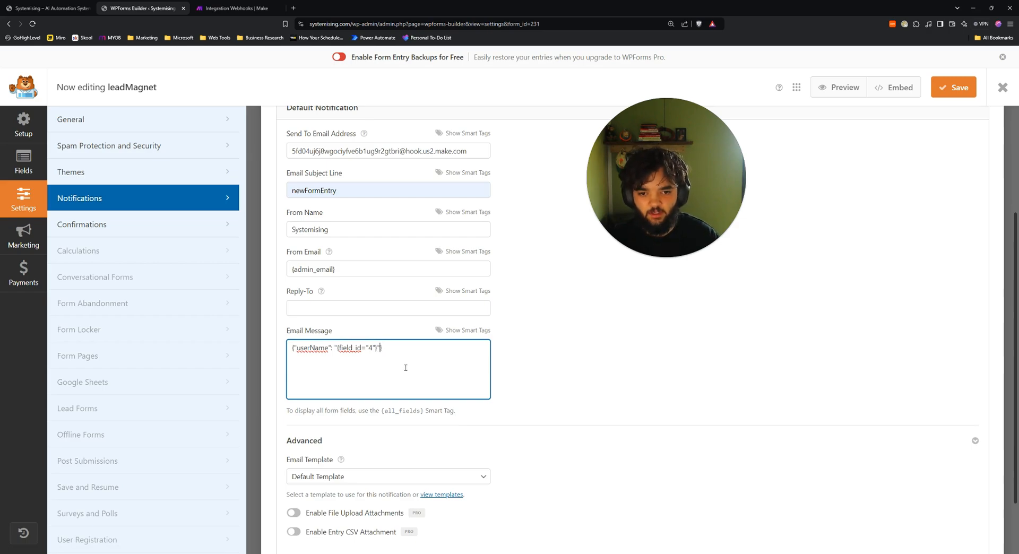
type(",")
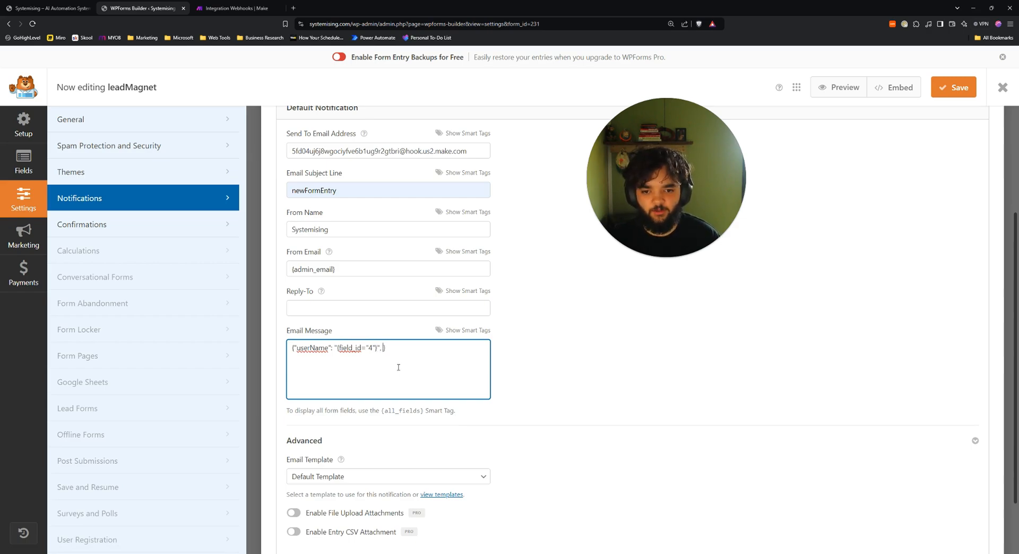
type(" \"")
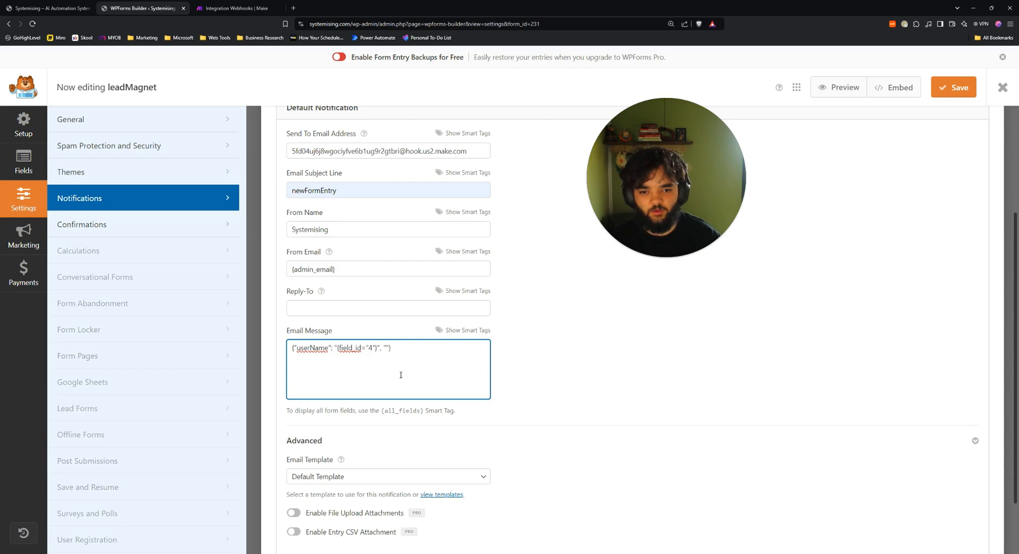
Add a "userEmail" key mapped to the Email field tag in the message JSON.
left_click(462, 331)
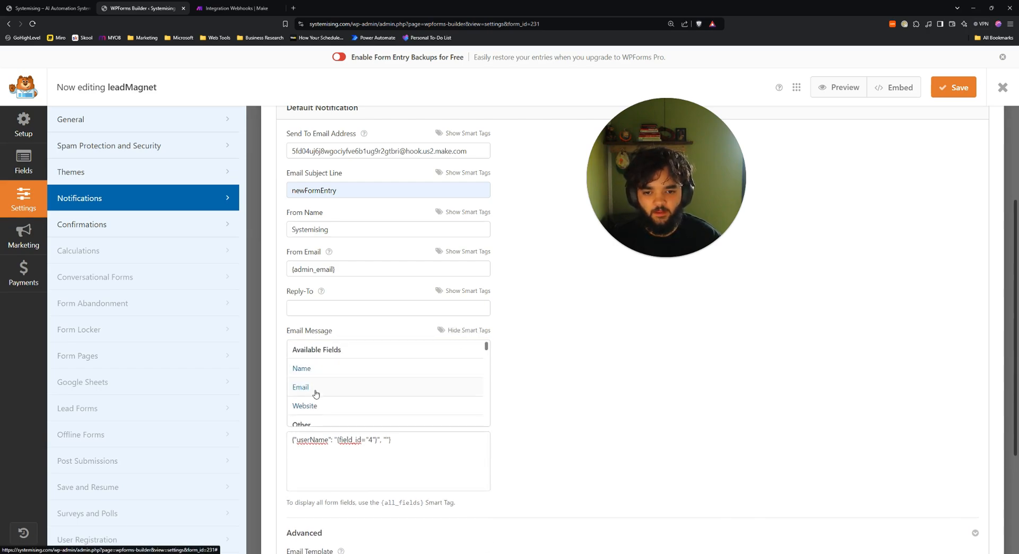
left_click(388, 444)
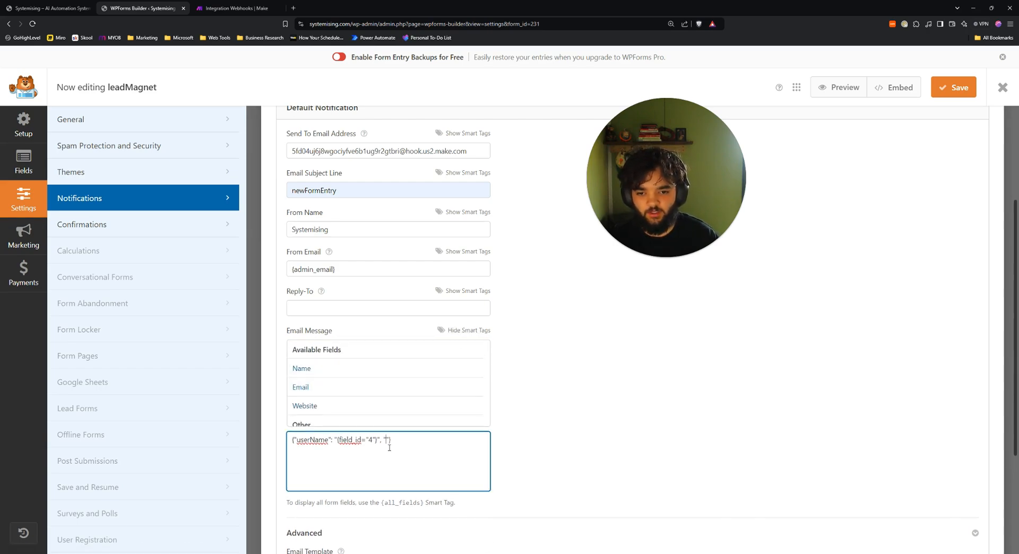
type("userEmail\"")
type(":")
type(" \"\"")
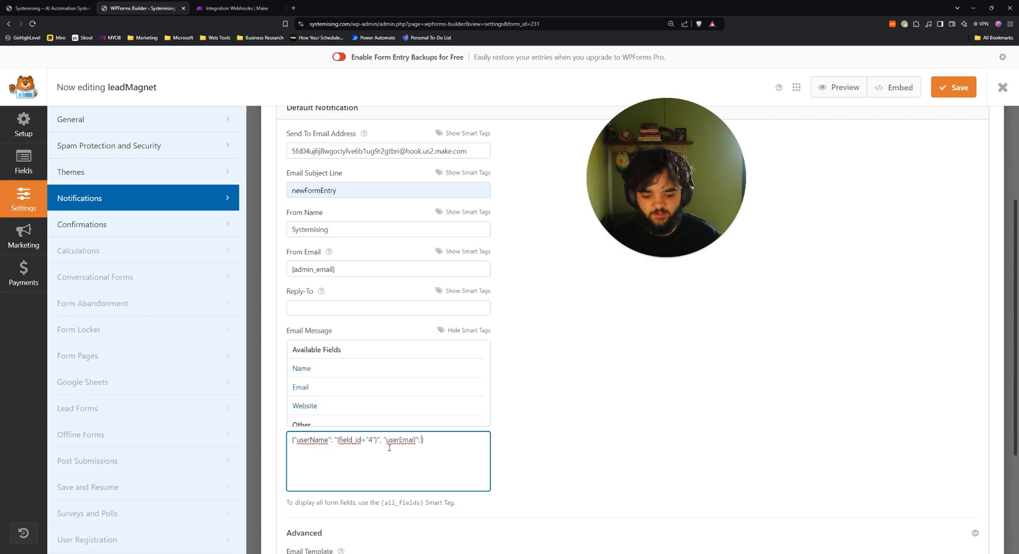
key("Left")
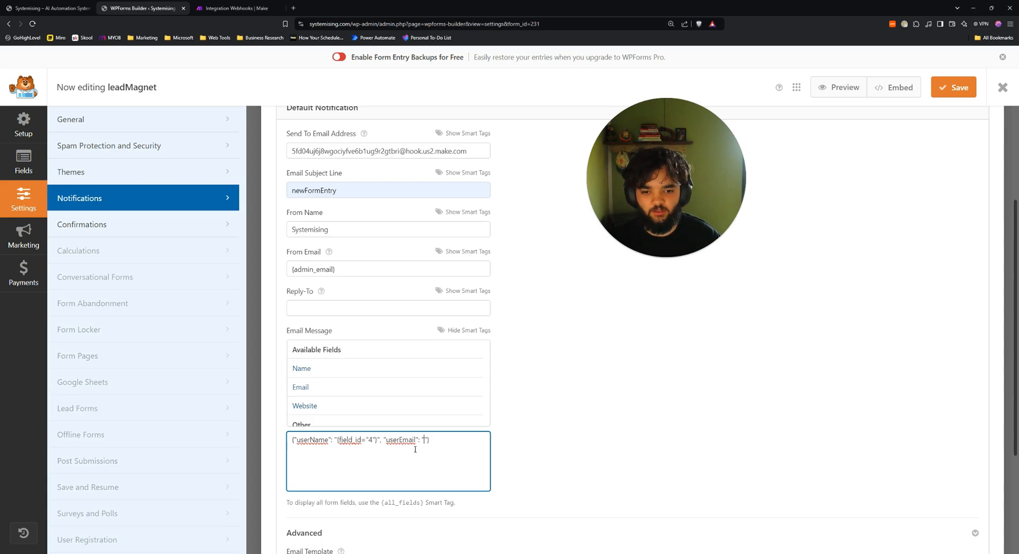
left_click_drag(386, 442, 415, 444)
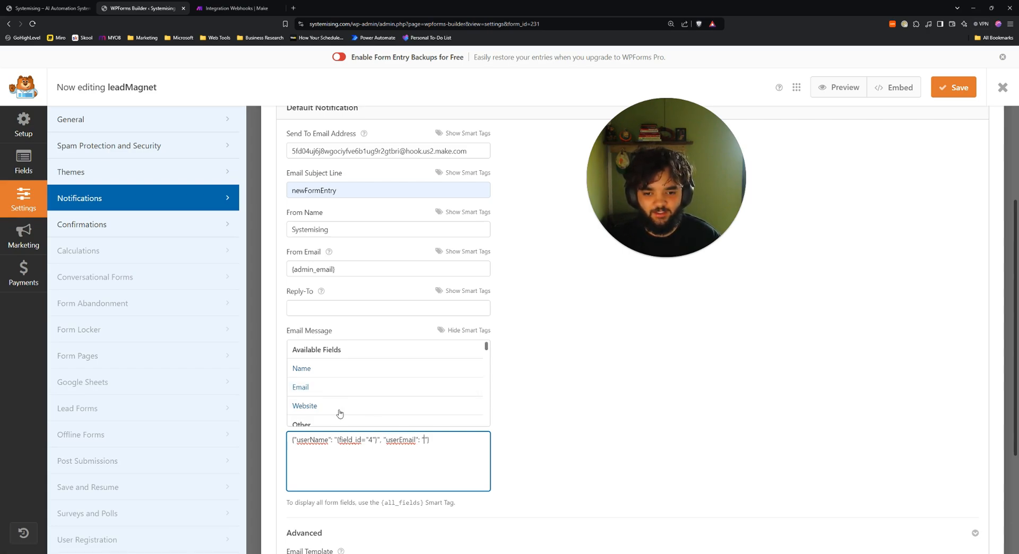
left_click(302, 387)
left_click(426, 348)
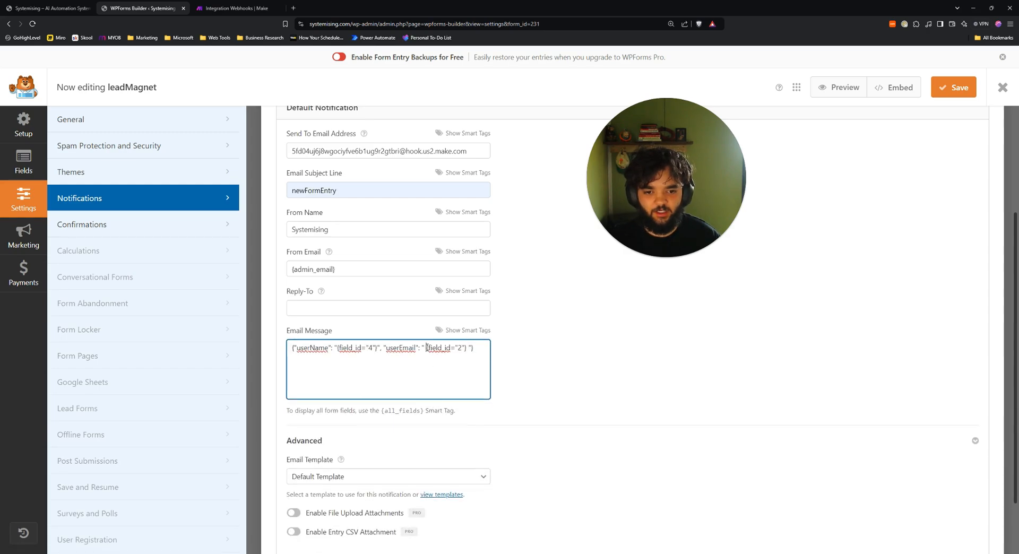
key("BackSpace")
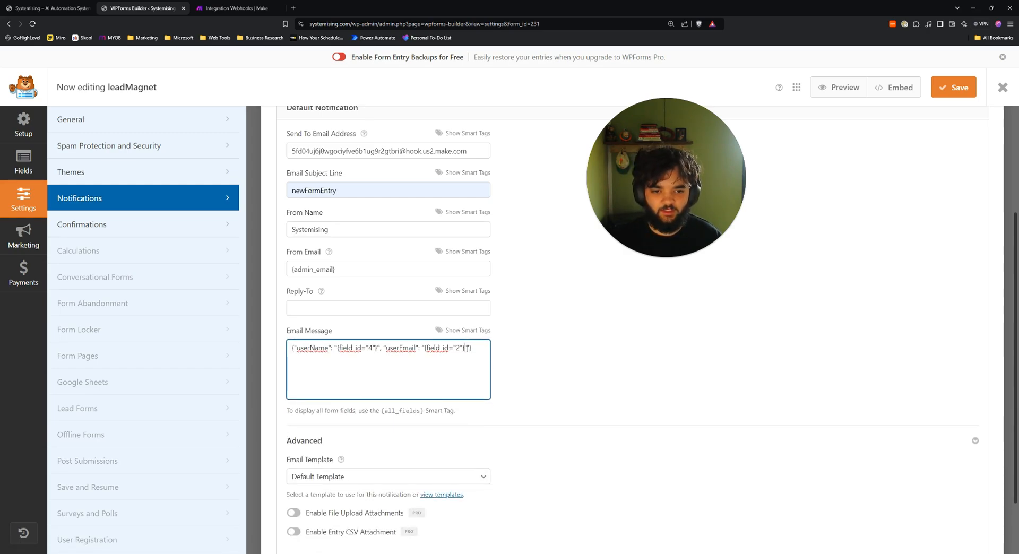
type(",")
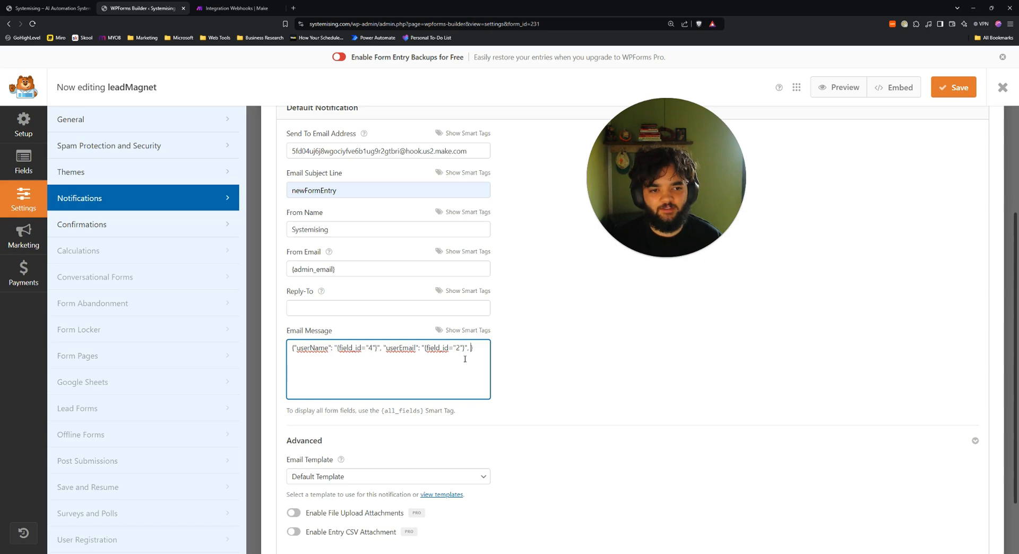
type("\"\"")
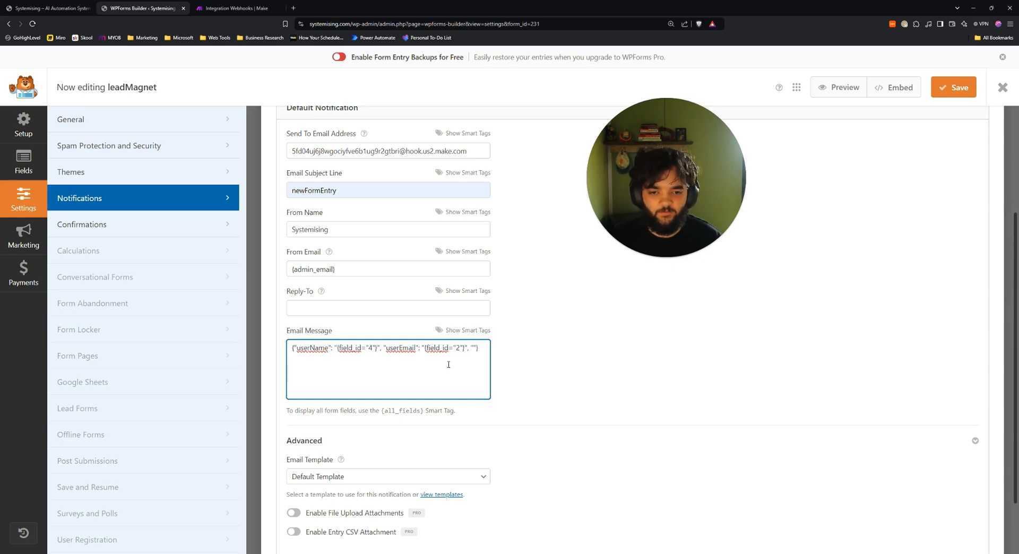
Add "userWebsite" mapped to the Website field {field_id="3"} in the message JSON.
left_click(465, 330)
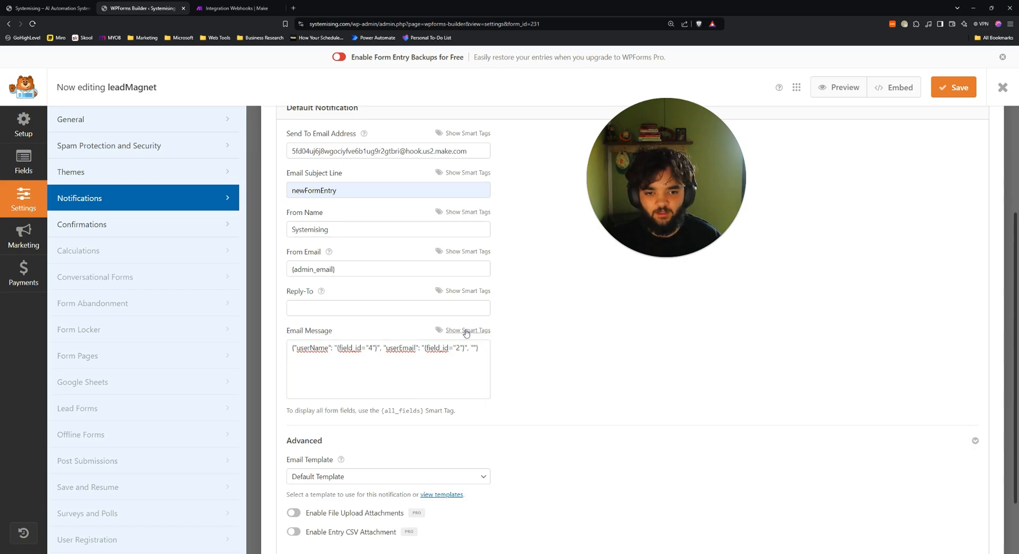
left_click(475, 449)
type("us")
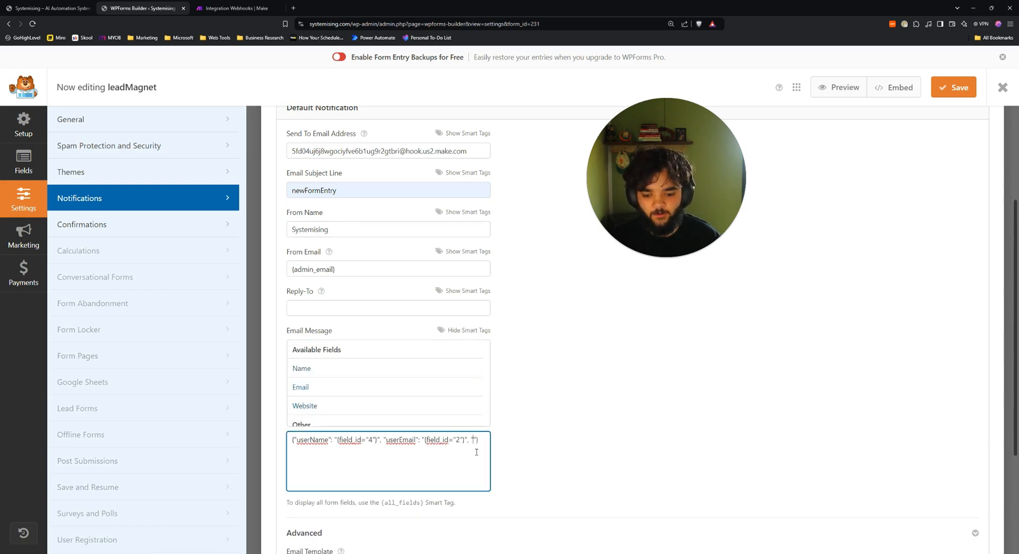
type("erWebsite\"")
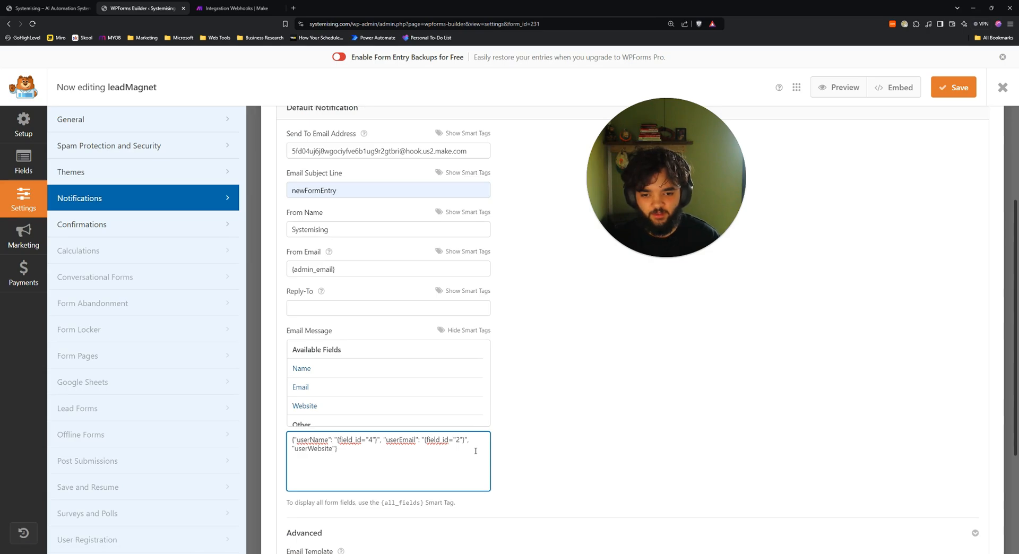
type(": ")
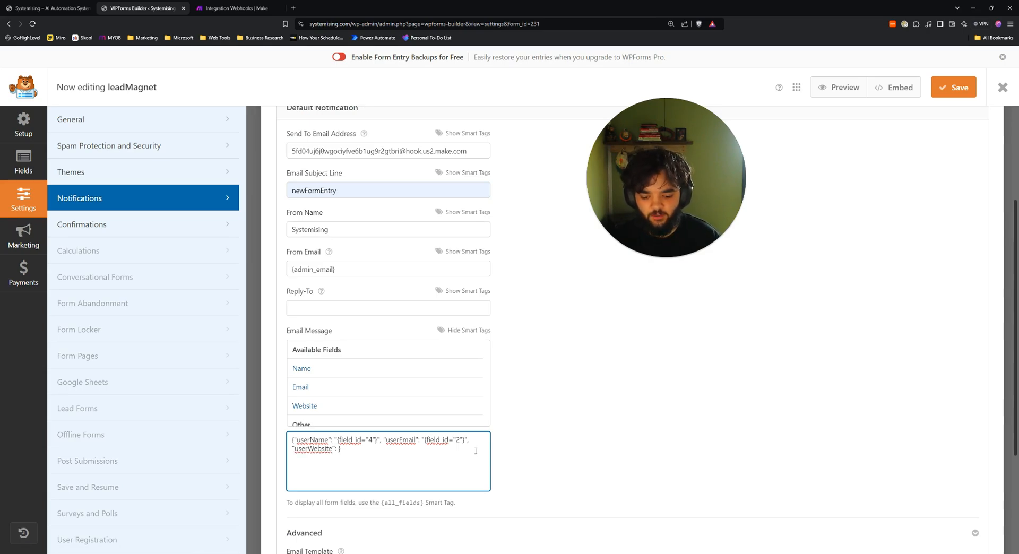
type("\"\"")
left_click(321, 406)
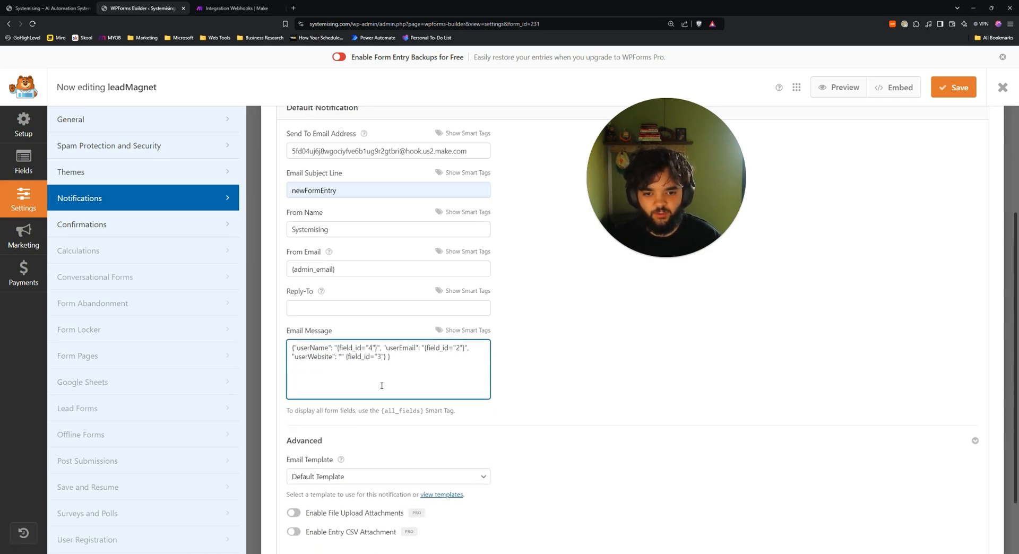
left_click(344, 357)
key("BackSpace")
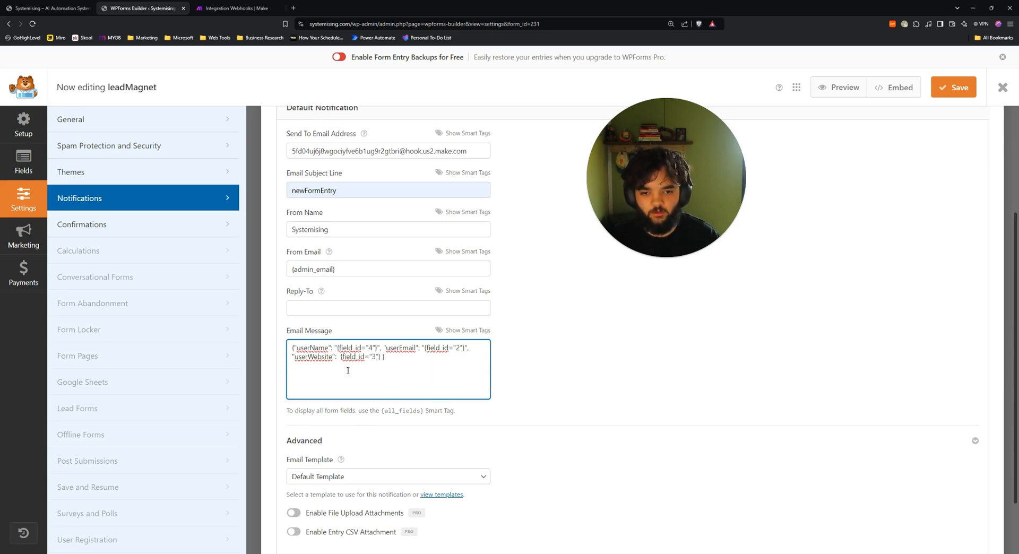
type("\"")
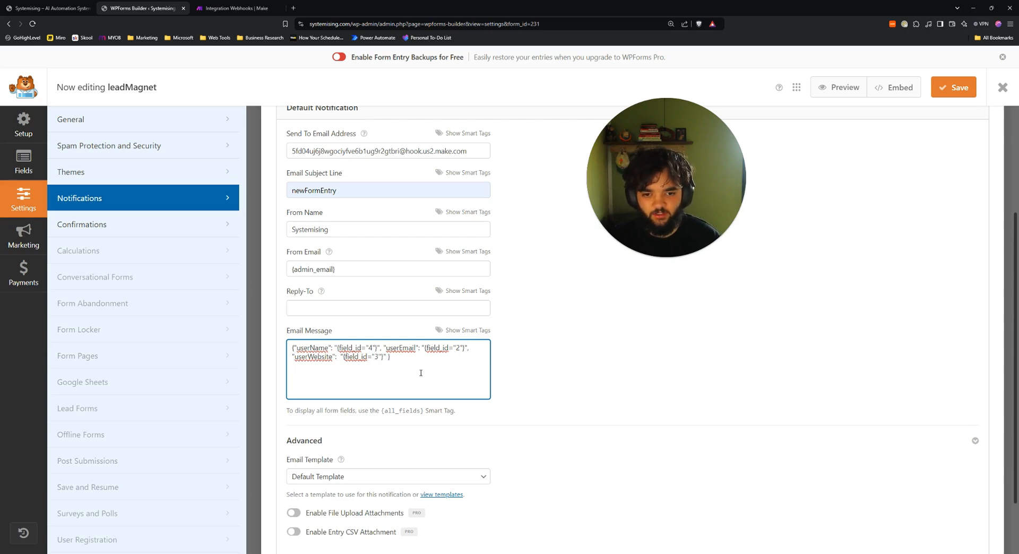
Append /split to the end of the notification message.
key("ctrl+a")
left_click(385, 368)
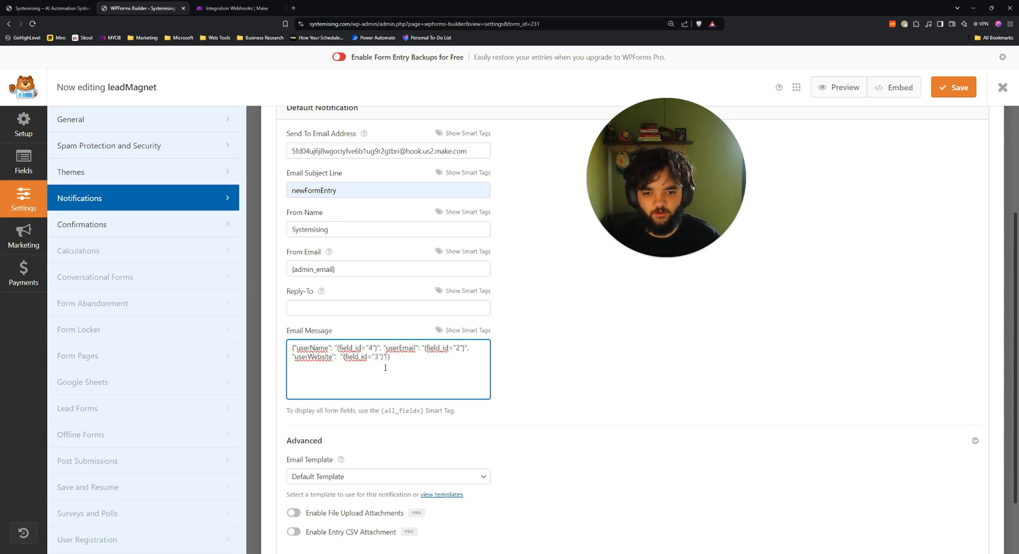
left_click(295, 349)
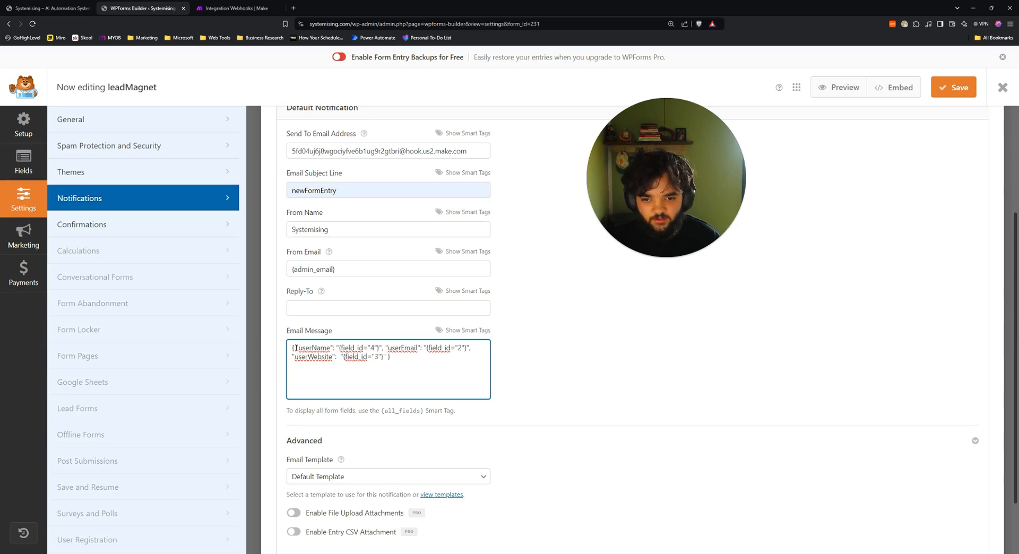
left_click_drag(297, 348, 420, 354)
left_click(413, 356)
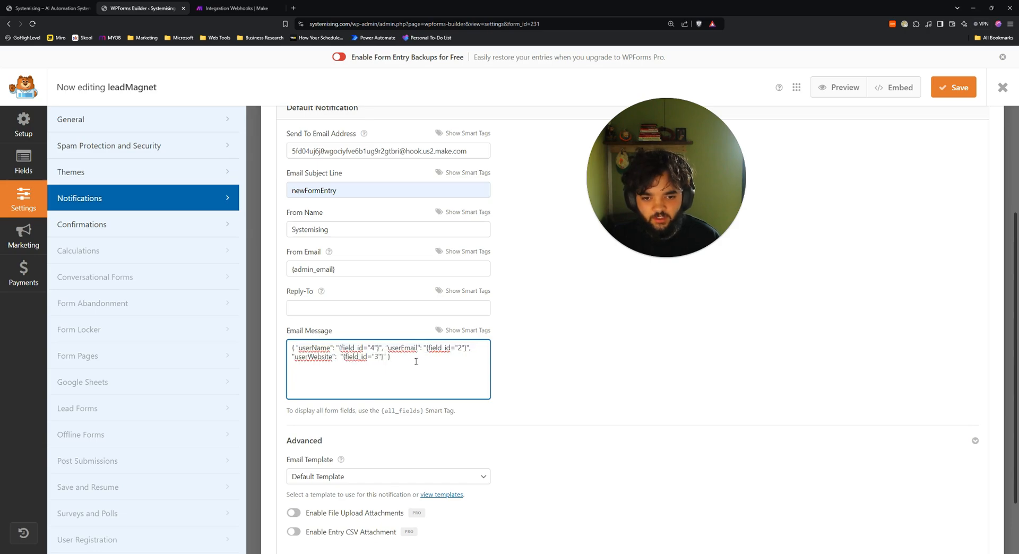
type("/split")
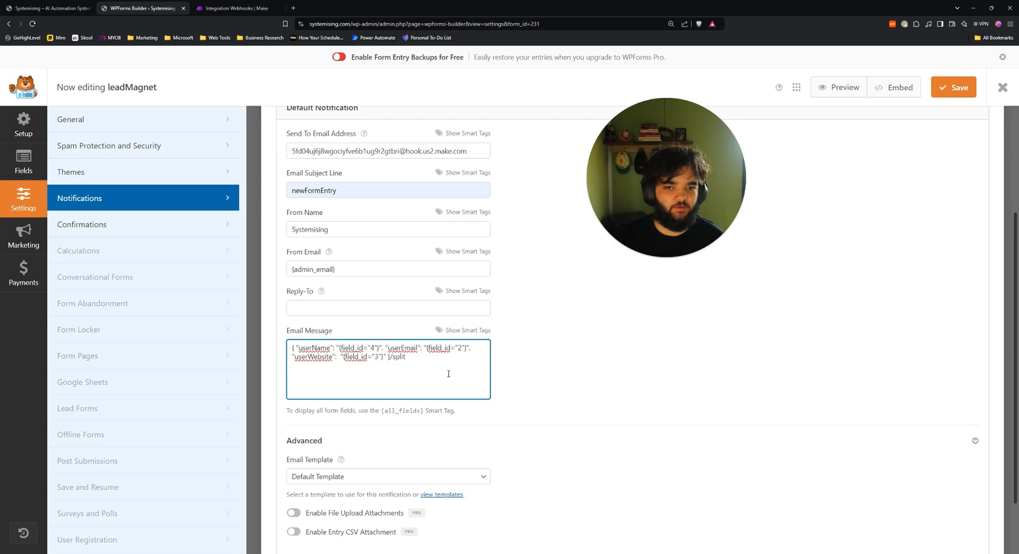
scroll(448, 374, "down", 2)
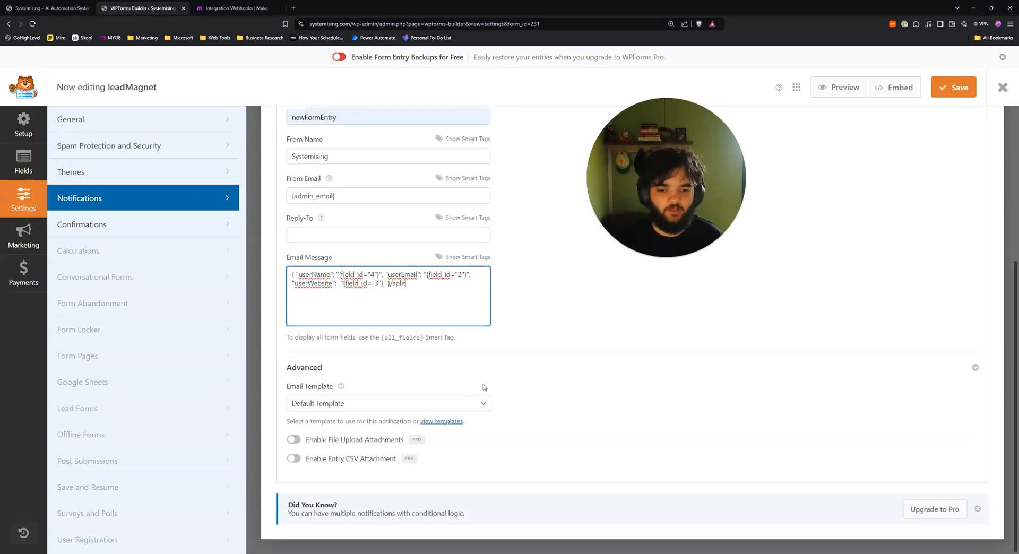
left_click_drag(300, 284, 439, 316)
scroll(782, 273, "up", 4)
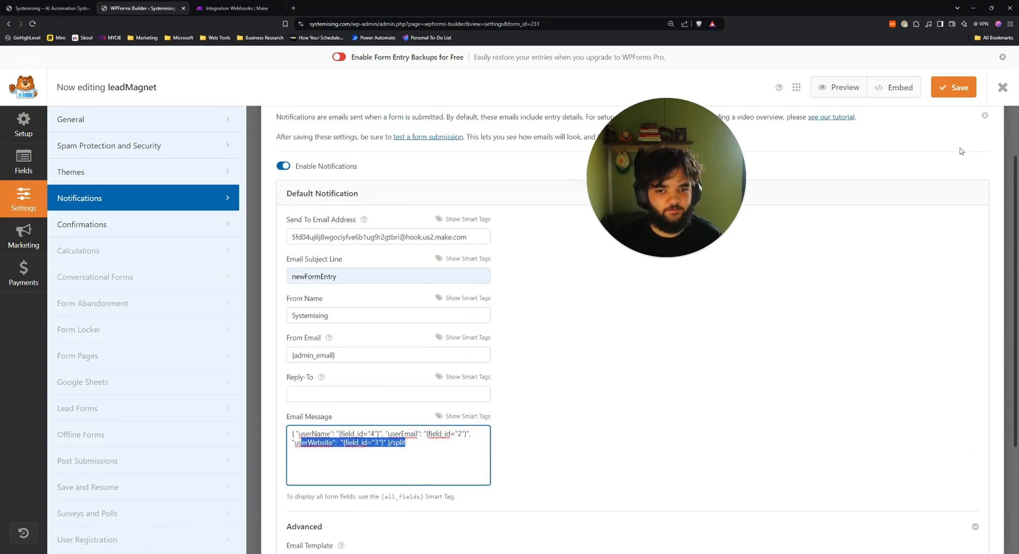
Save the notification settings and start a single Make run despite the warning.
left_click(954, 87)
left_click(247, 11)
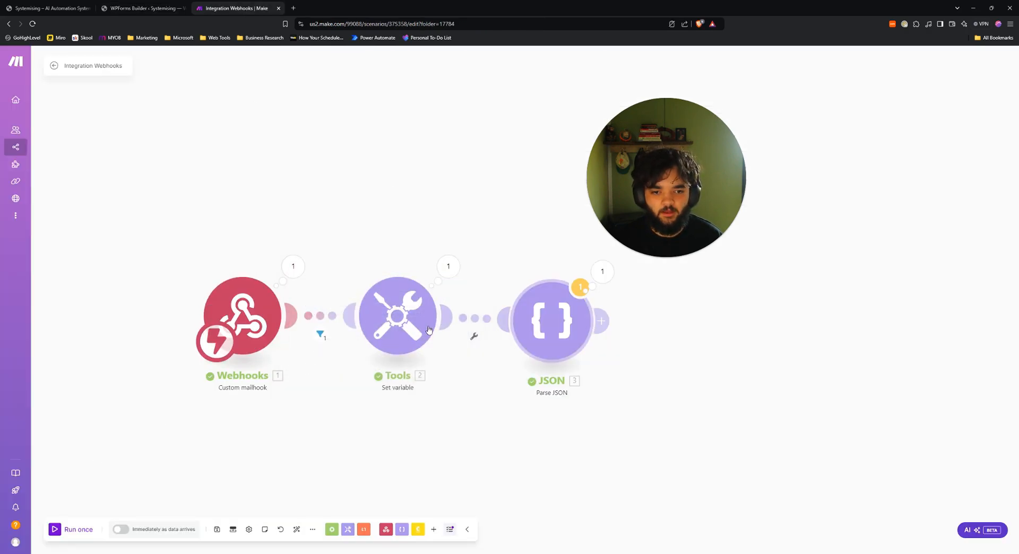
left_click(80, 528)
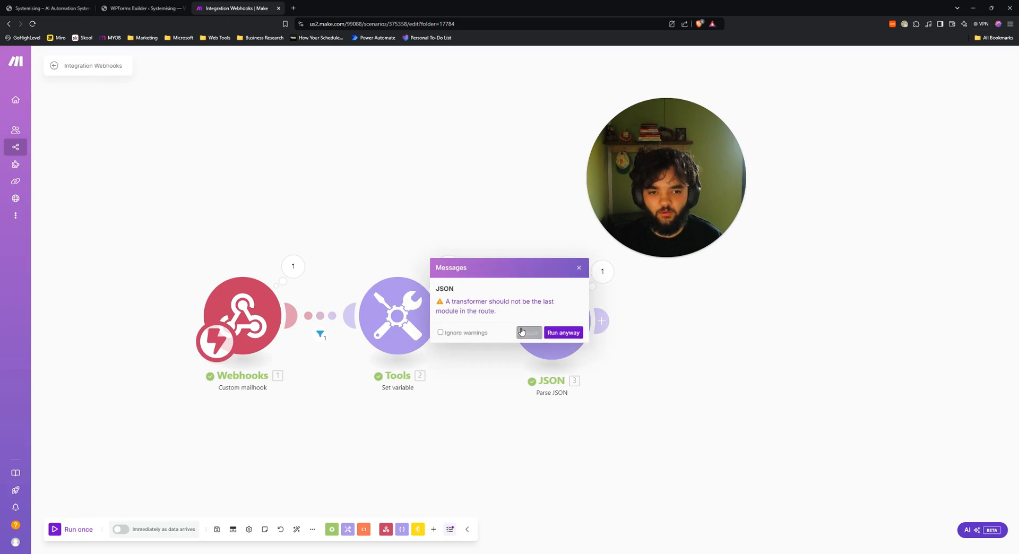
left_click(561, 330)
Submit the roadmap form with a test email and website systemising.com, then return to Make.
left_click(47, 8)
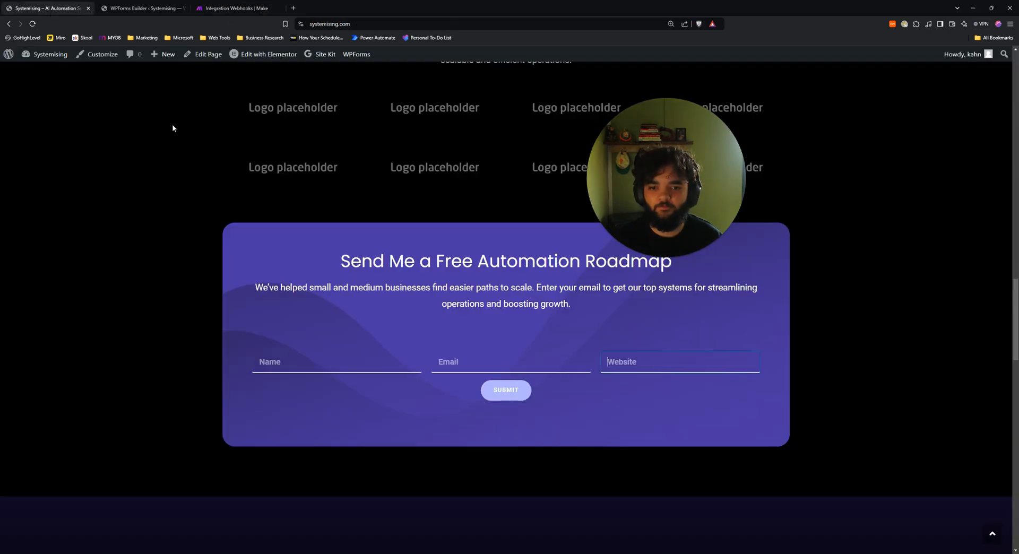
type("Kah")
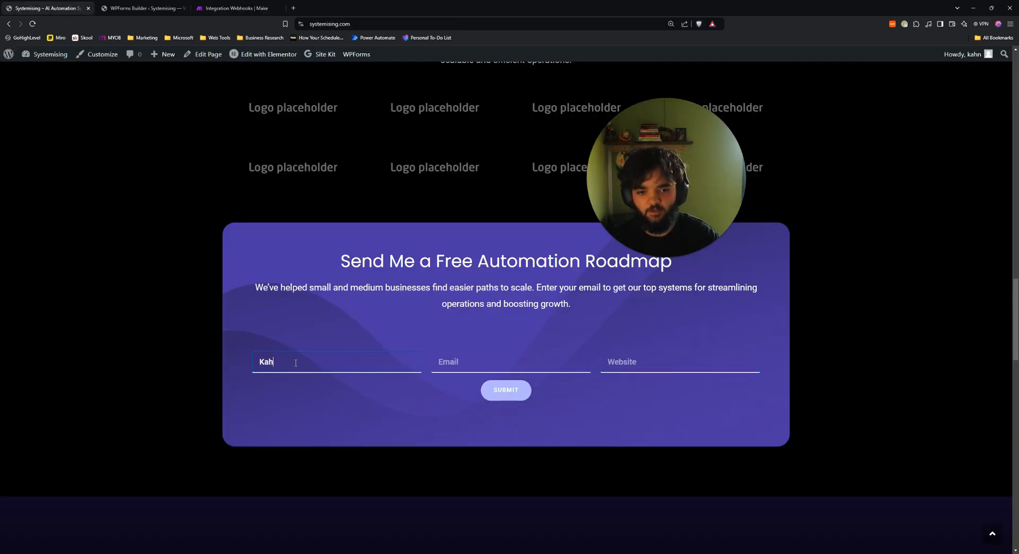
type("test@gmail.com")
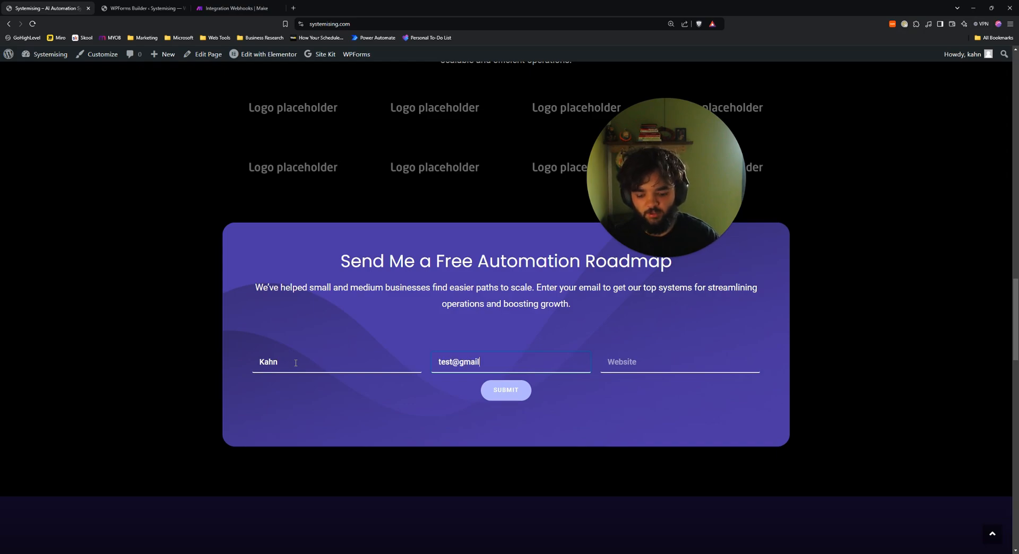
key("Tab")
type("systemising.com")
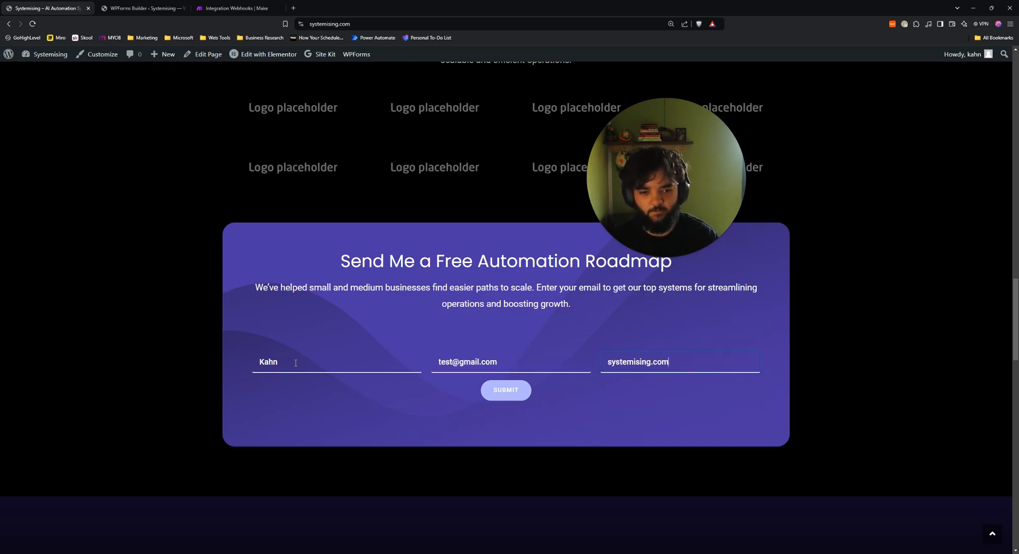
left_click(505, 390)
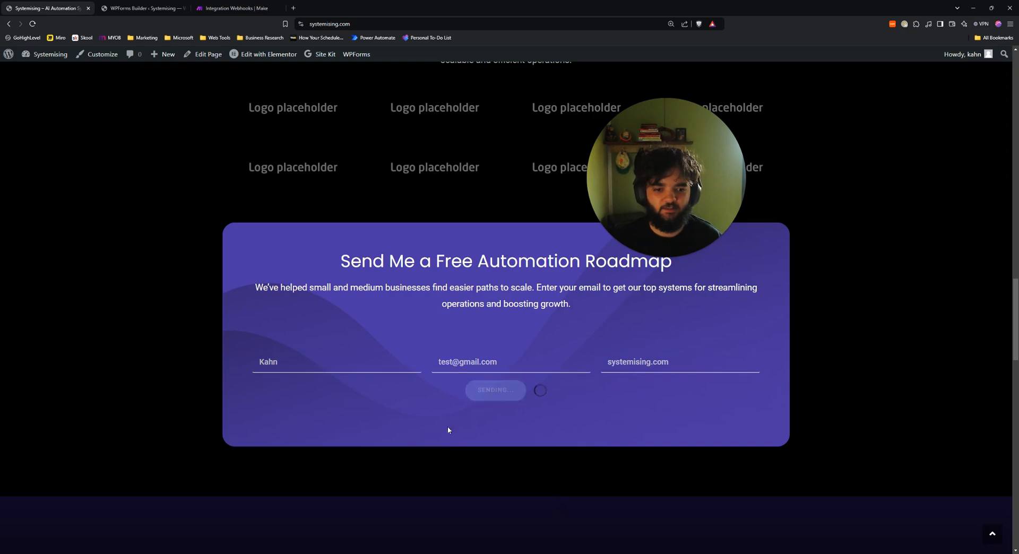
scroll(364, 266, "down", 6)
scroll(348, 266, "up", 2)
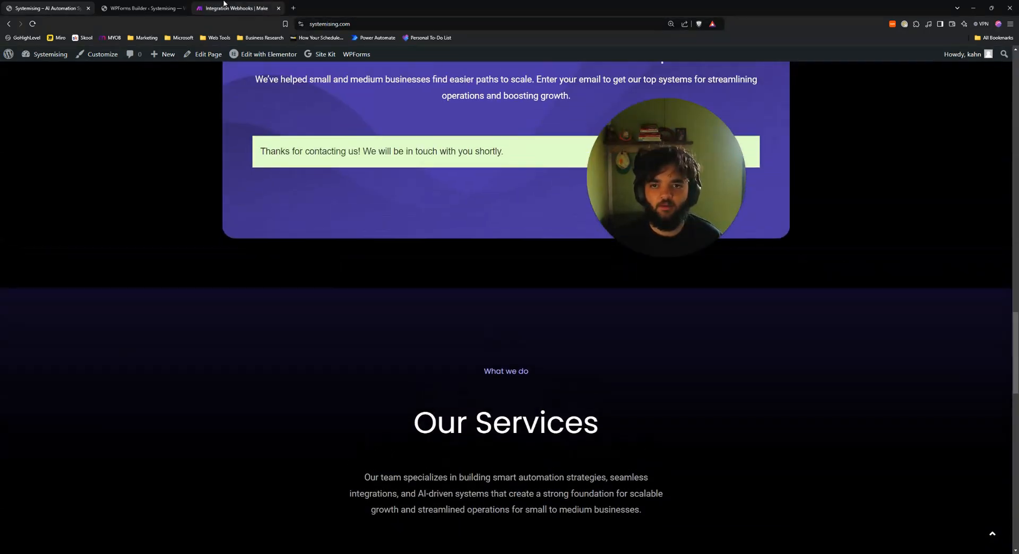
left_click(222, 9)
left_click_drag(407, 170, 350, 242)
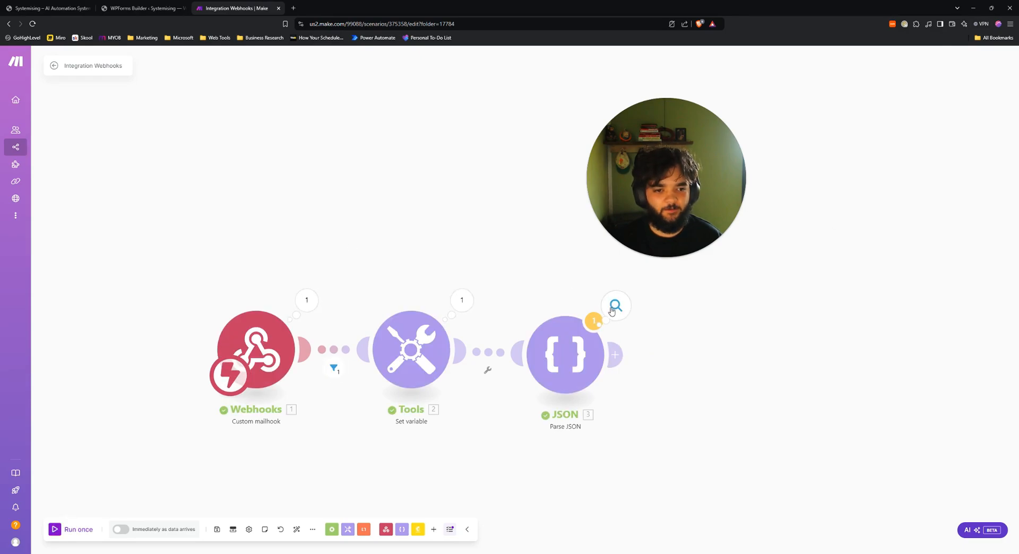
left_click(615, 304)
left_click_drag(669, 339, 742, 355)
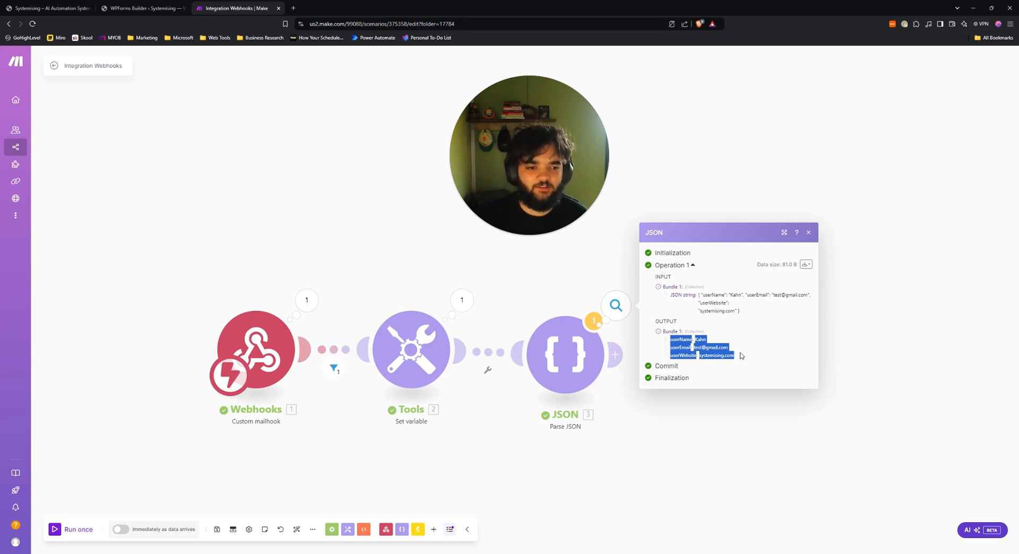
left_click(710, 358)
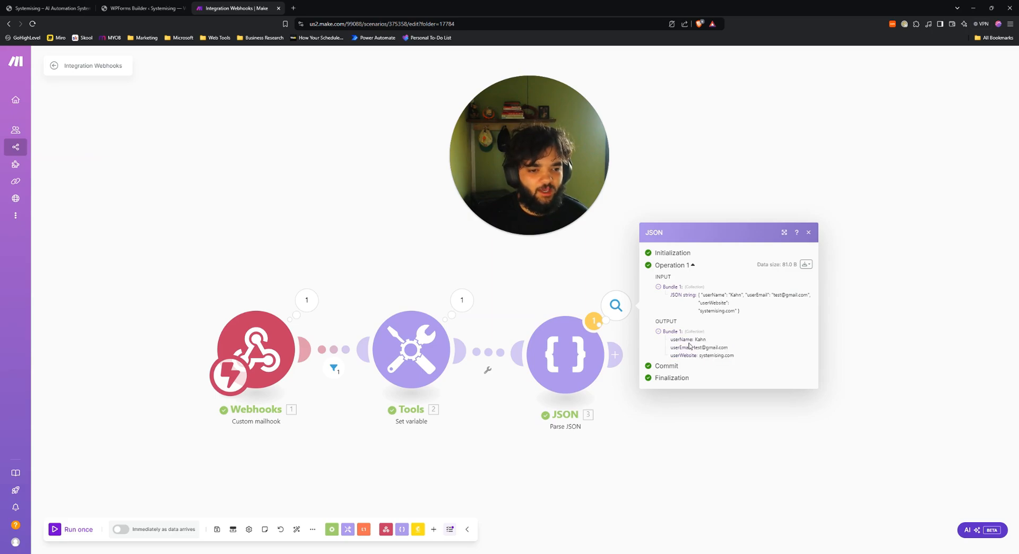
left_click_drag(695, 340, 742, 357)
left_click(702, 356)
left_click(744, 358)
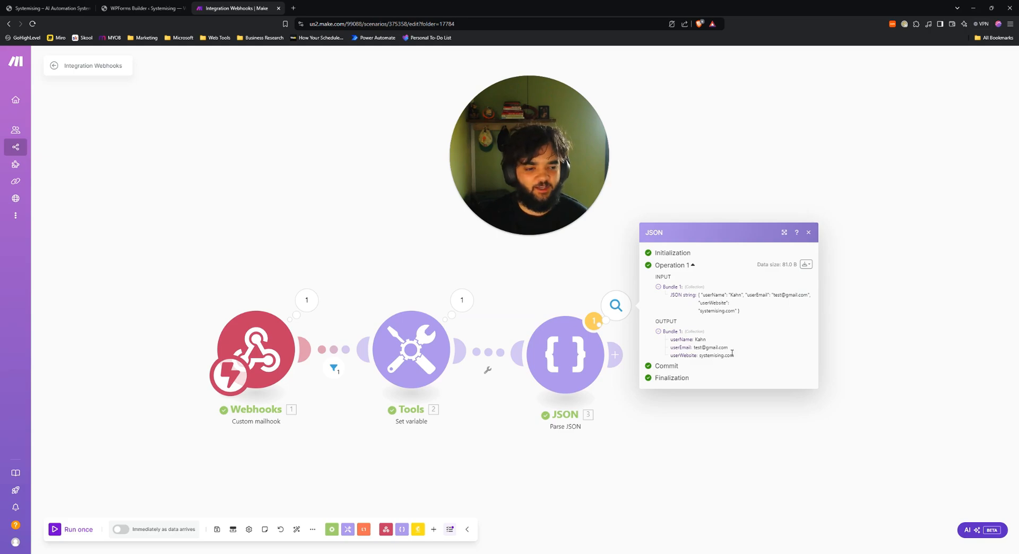
left_click_drag(642, 257, 645, 285)
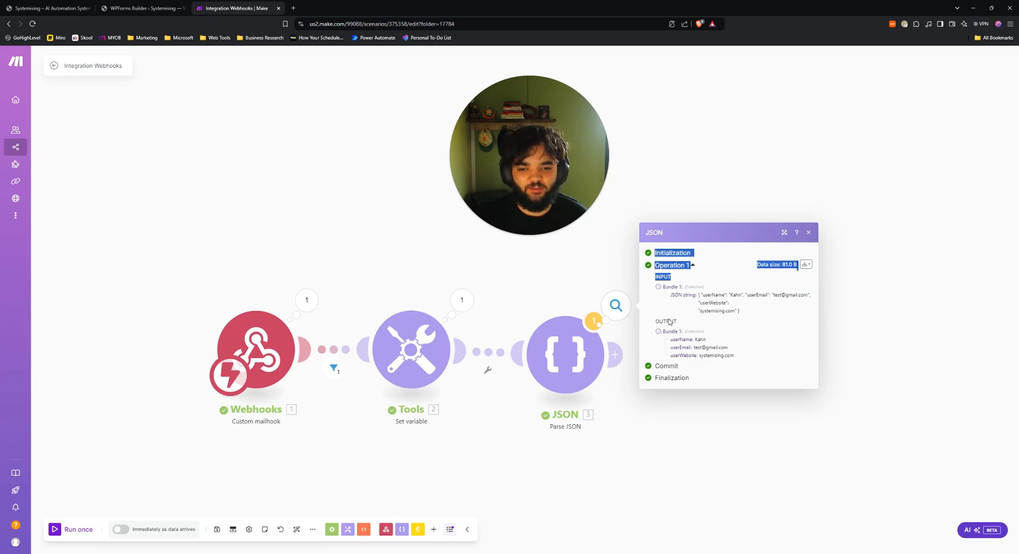
left_click(808, 232)
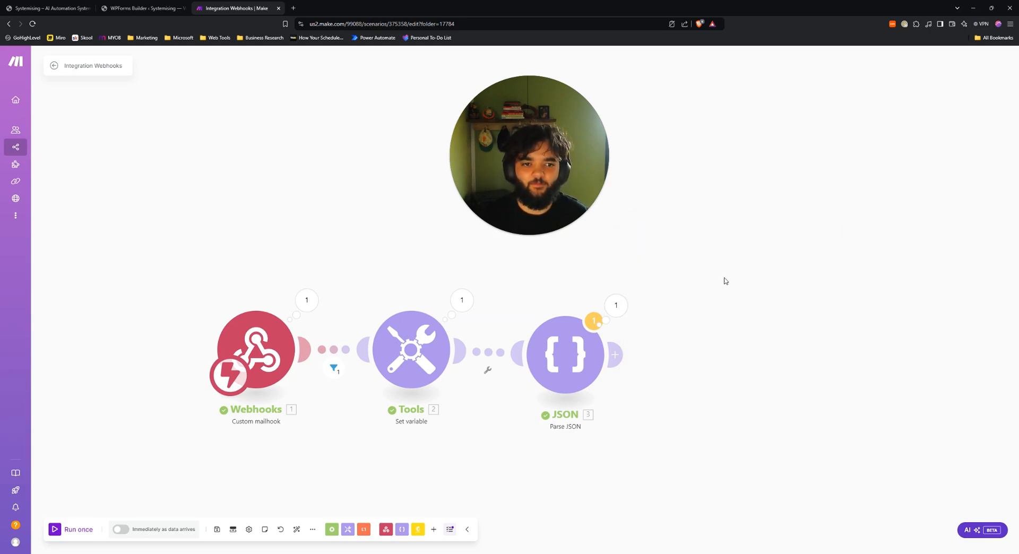